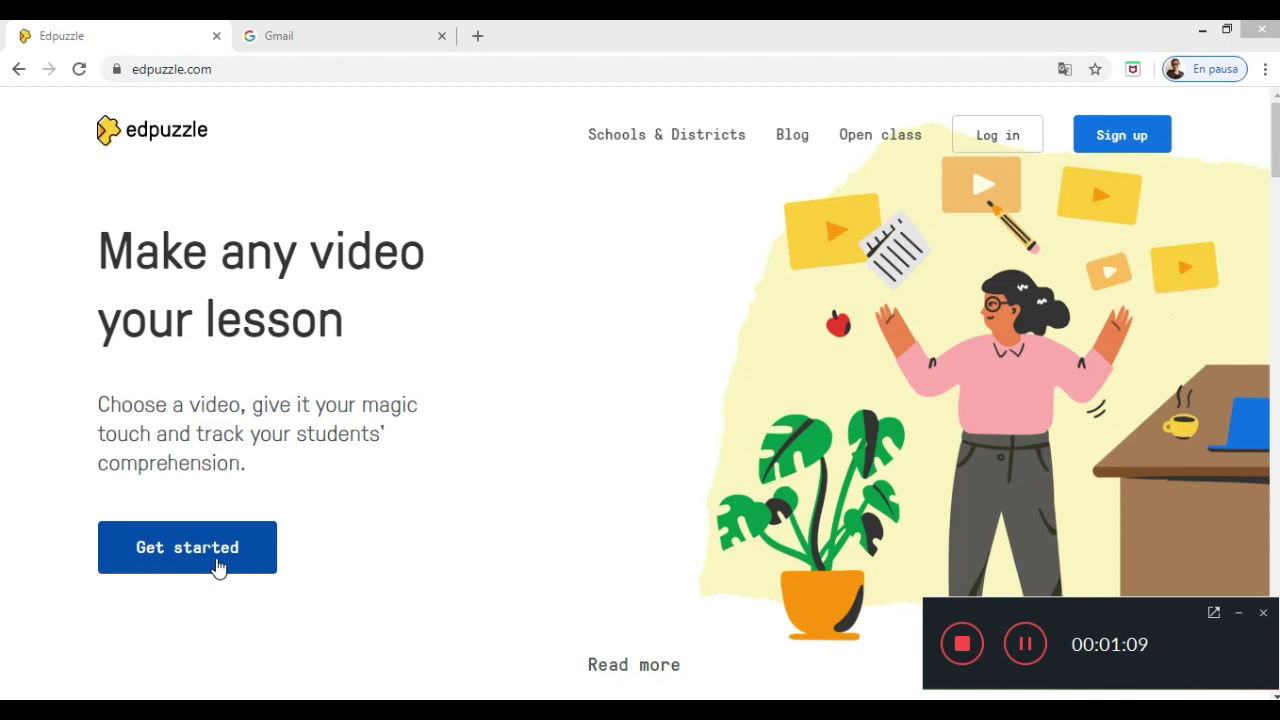
Start signing up for a teacher account using the Edpuzzle registration form
{"action": "left_click", "coordinate": [167, 558]}
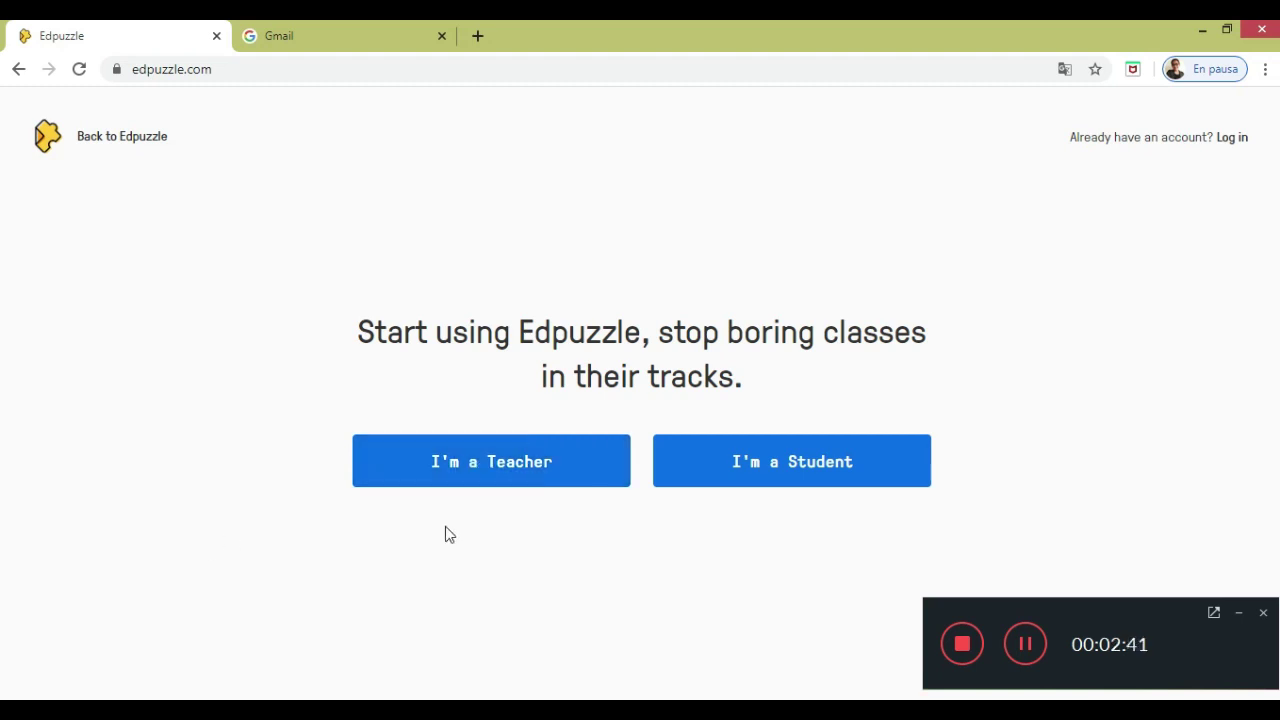
{"action": "left_click", "coordinate": [529, 472]}
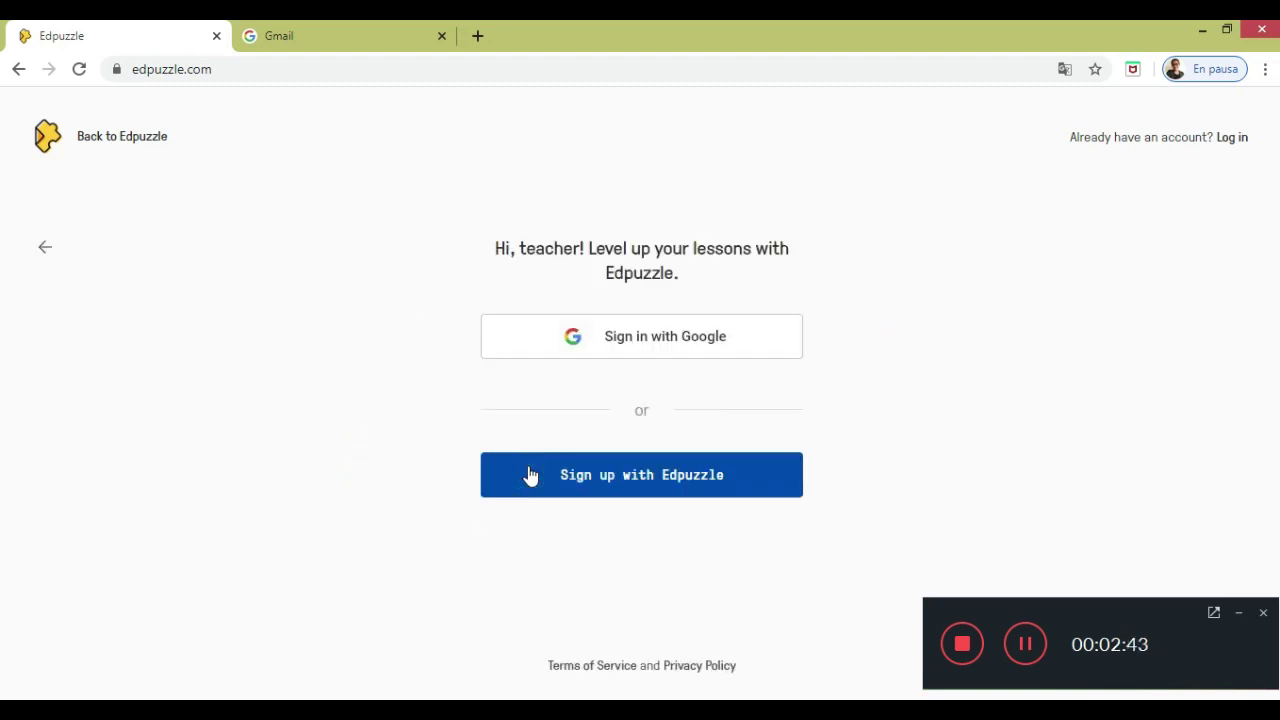
{"action": "left_click", "coordinate": [667, 494]}
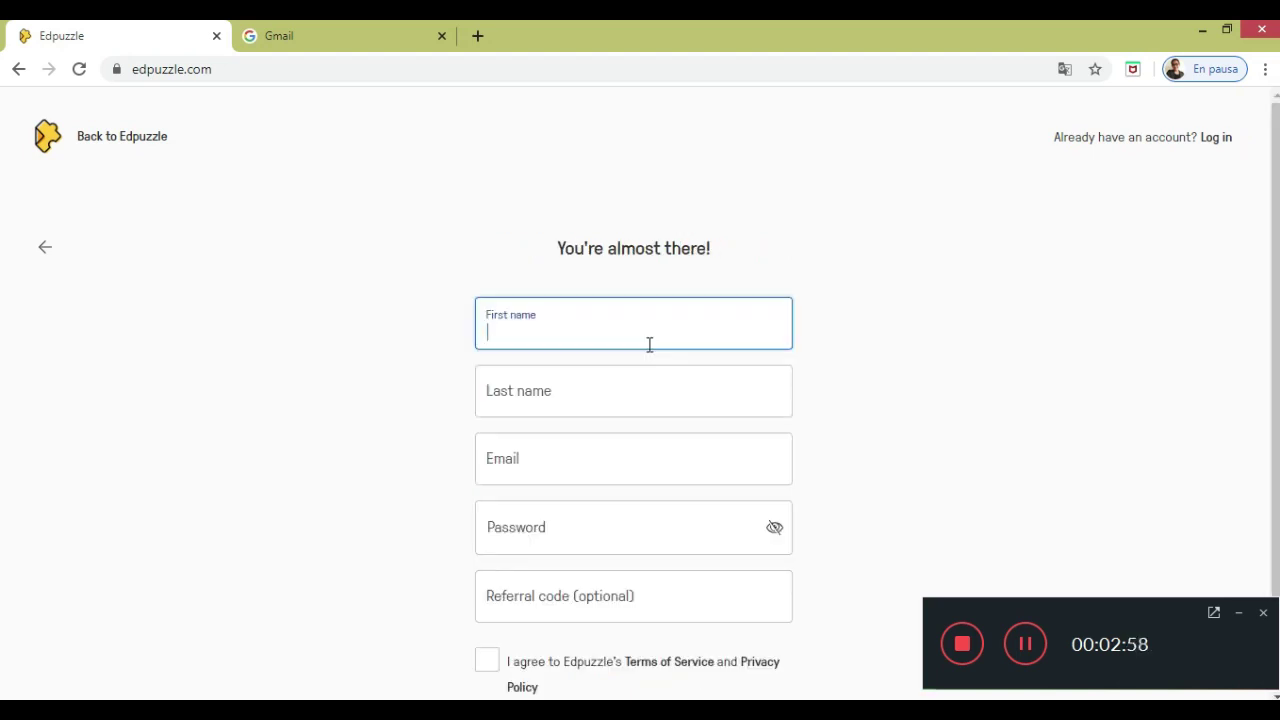
Fill in the first name, last name, email and account password, accept the terms, and create the new account
{"action": "type", "text": "Protea"}
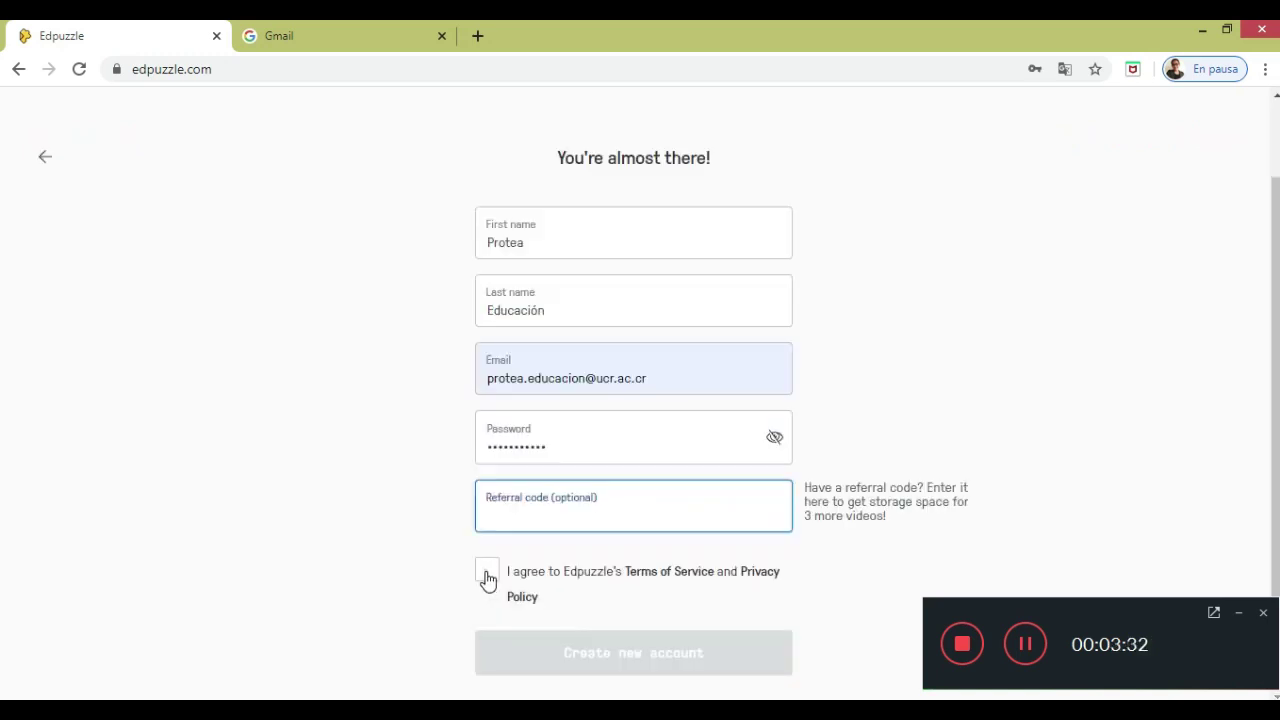
{"action": "left_click", "coordinate": [487, 572]}
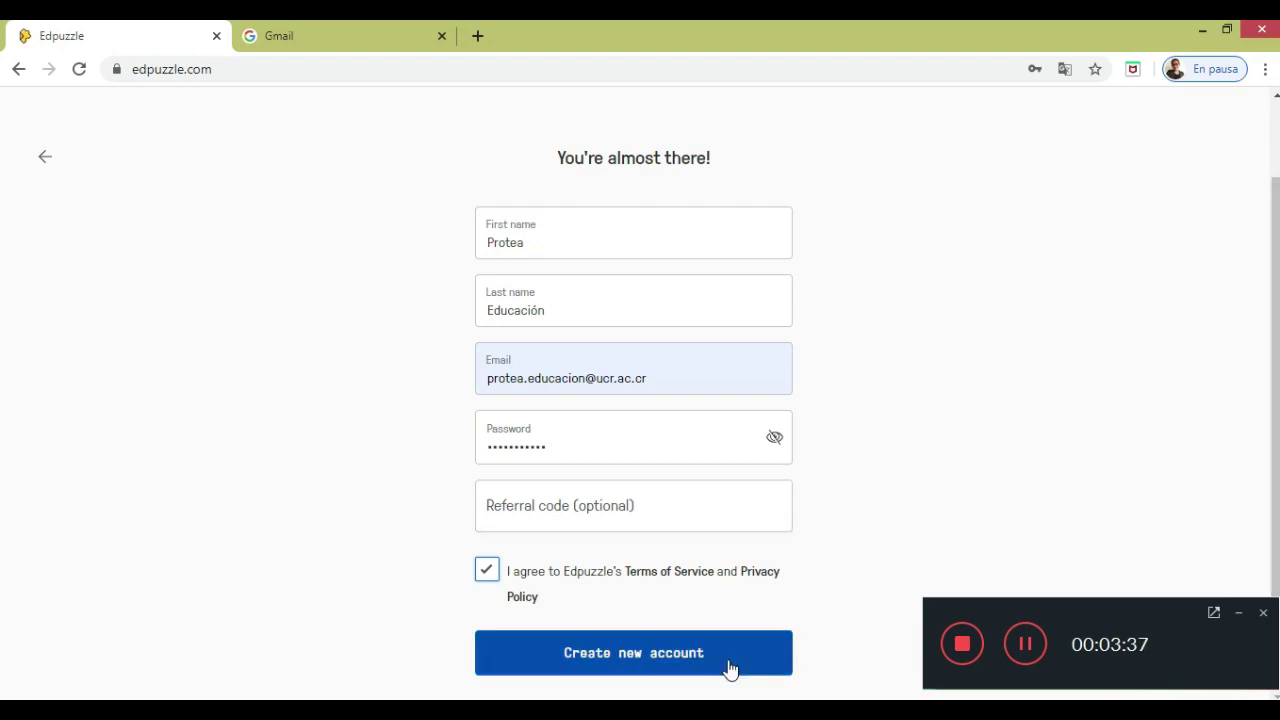
{"action": "left_click", "coordinate": [645, 668]}
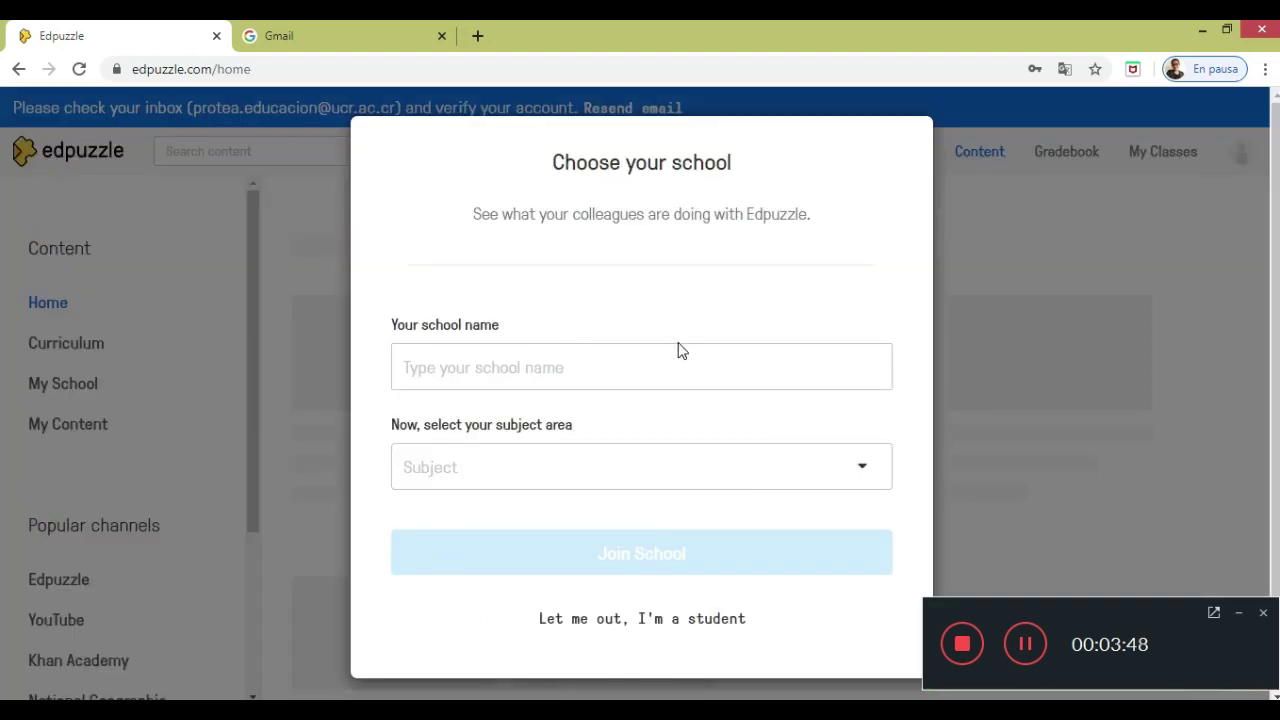
Join the school Universidad De Costa Rica with General education as the subject area
{"action": "left_click", "coordinate": [620, 365]}
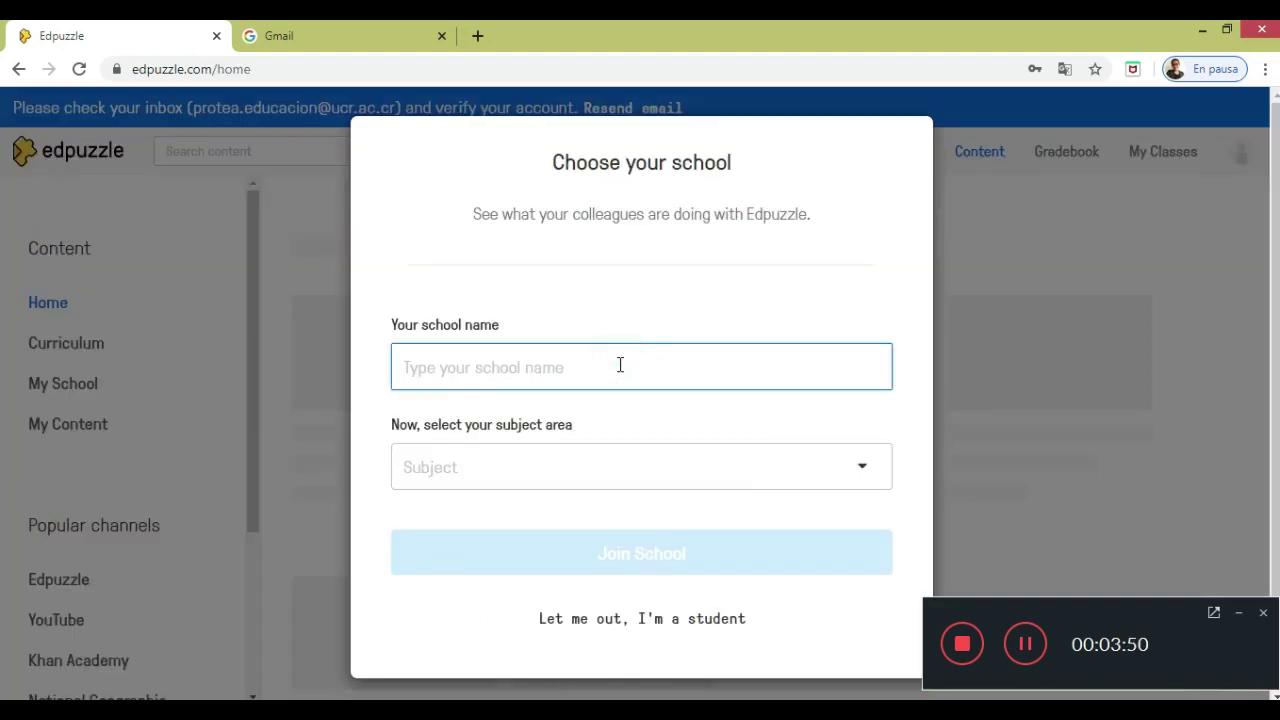
{"action": "type", "text": "Universidad de Costa Rica"}
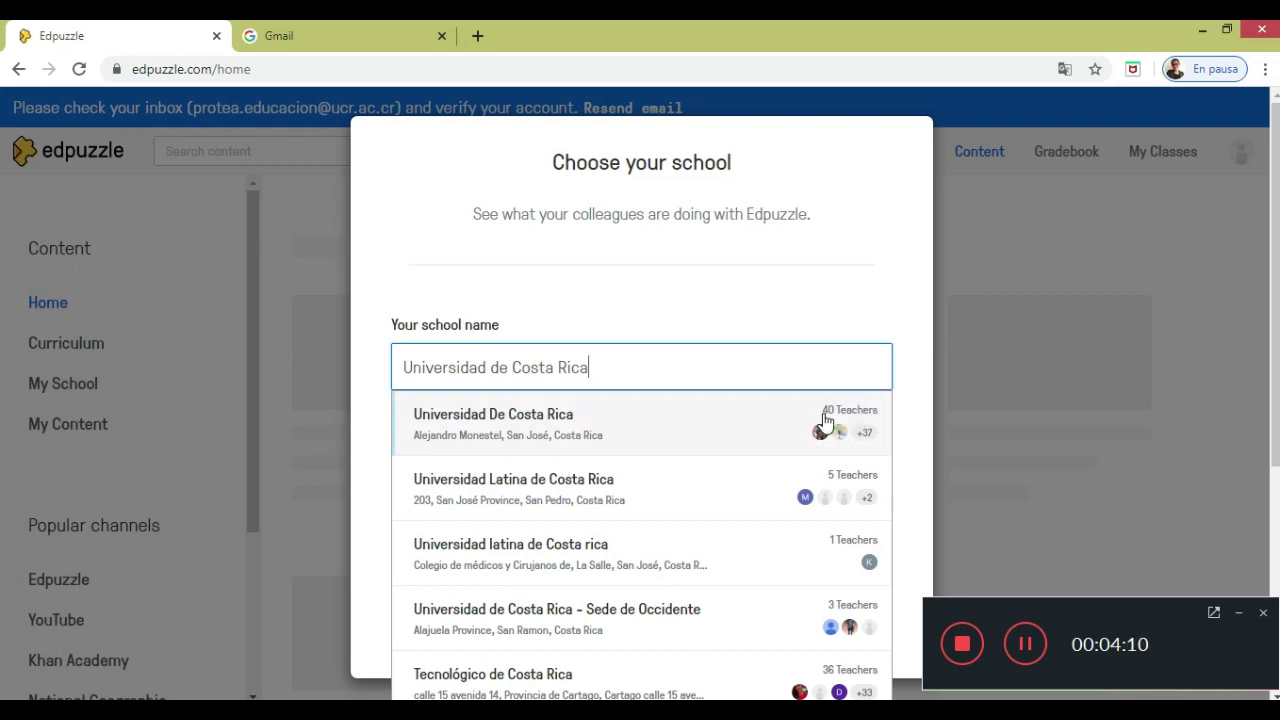
{"action": "left_click", "coordinate": [563, 435]}
{"action": "left_click", "coordinate": [870, 472]}
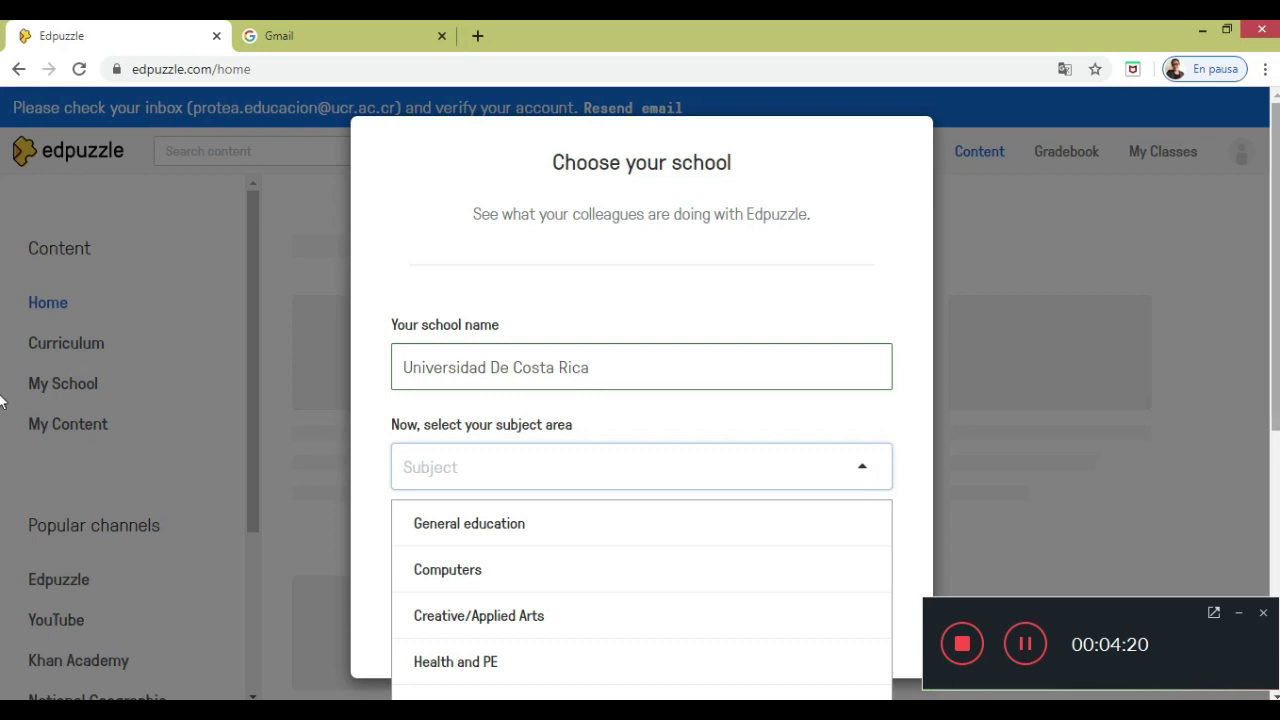
{"action": "scroll", "coordinate": [495, 480], "scroll_direction": "down", "scroll_amount": 1}
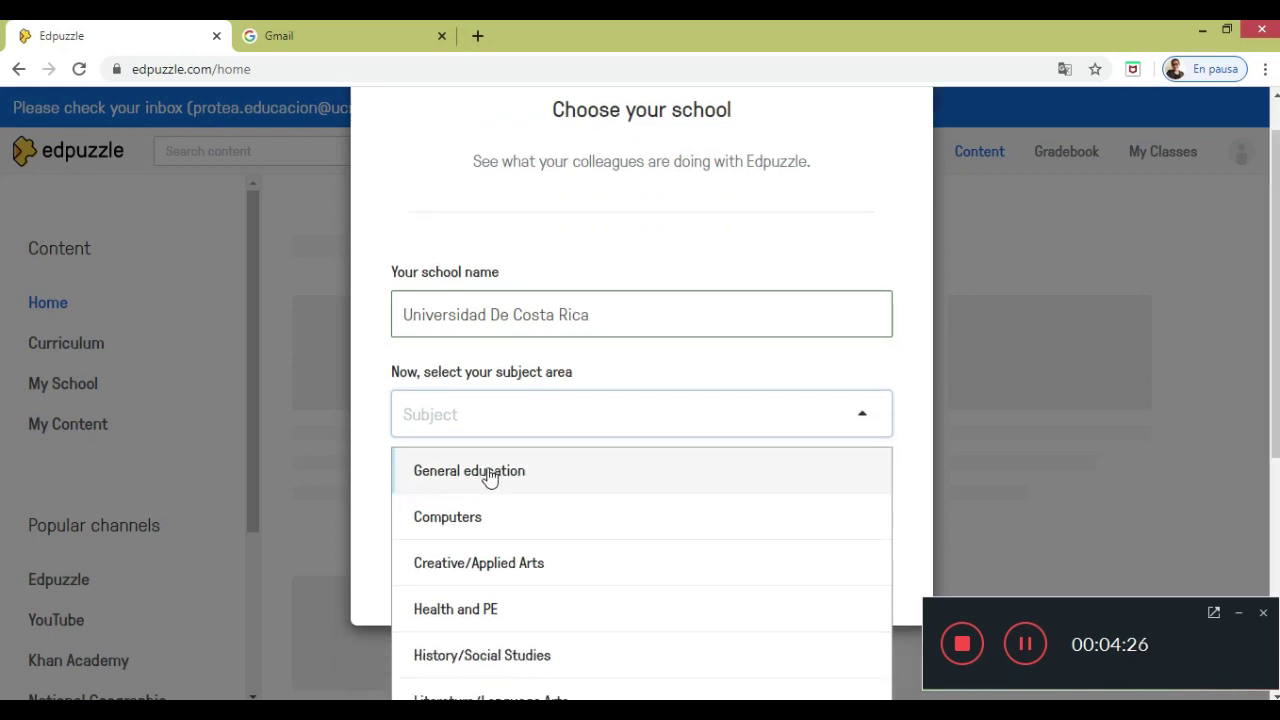
{"action": "left_click", "coordinate": [490, 471]}
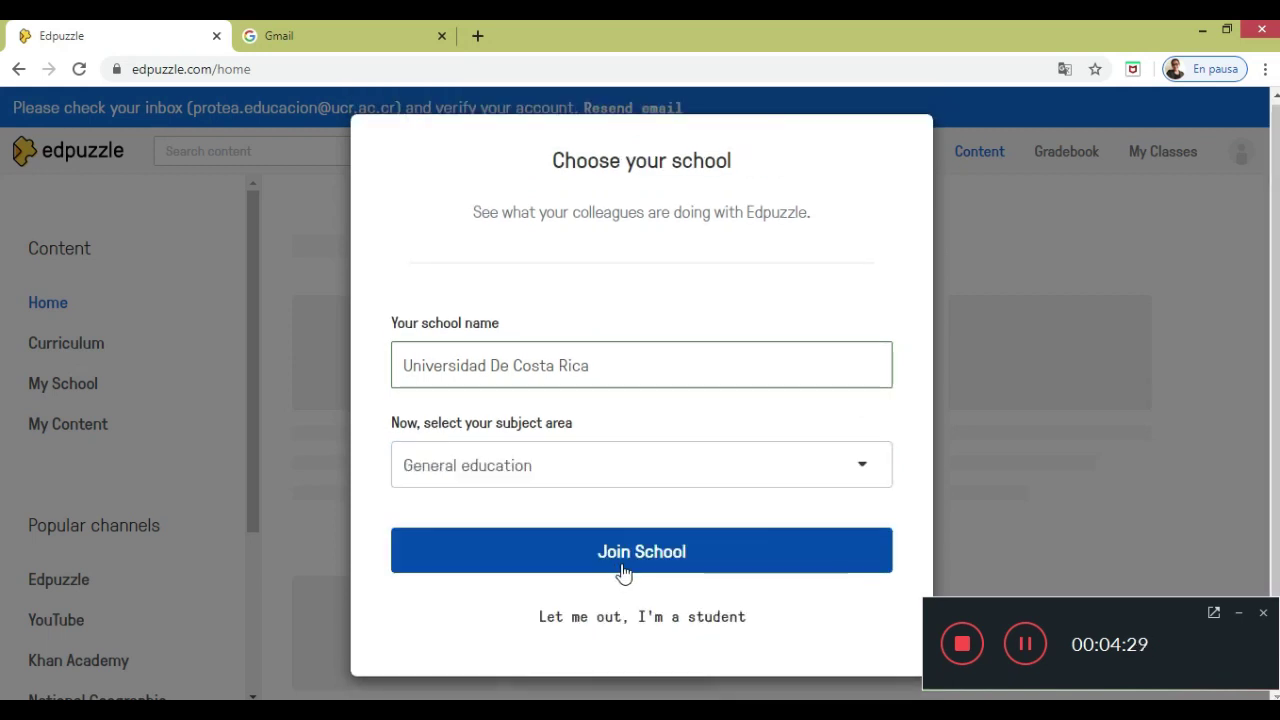
{"action": "left_click", "coordinate": [624, 571]}
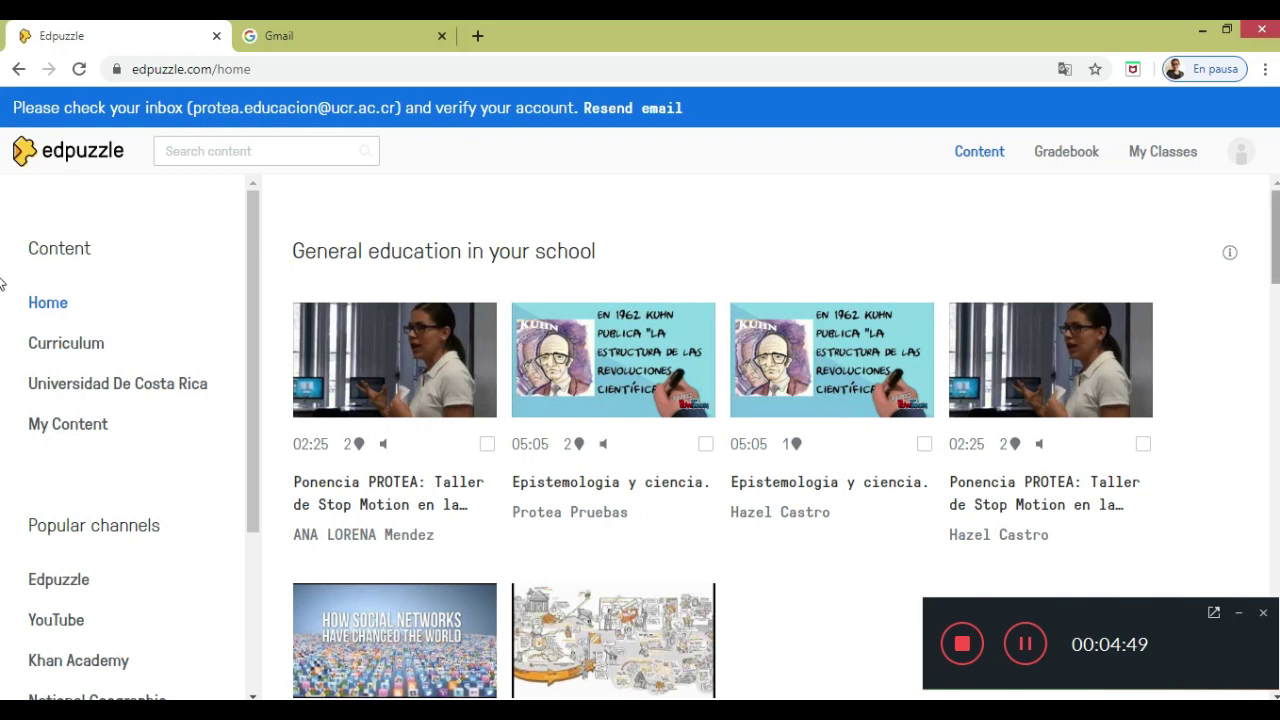
Examine the videos offered on the content home page, from the school's General education list to the trending ones
{"action": "scroll", "coordinate": [2, 285], "scroll_direction": "down", "scroll_amount": 1}
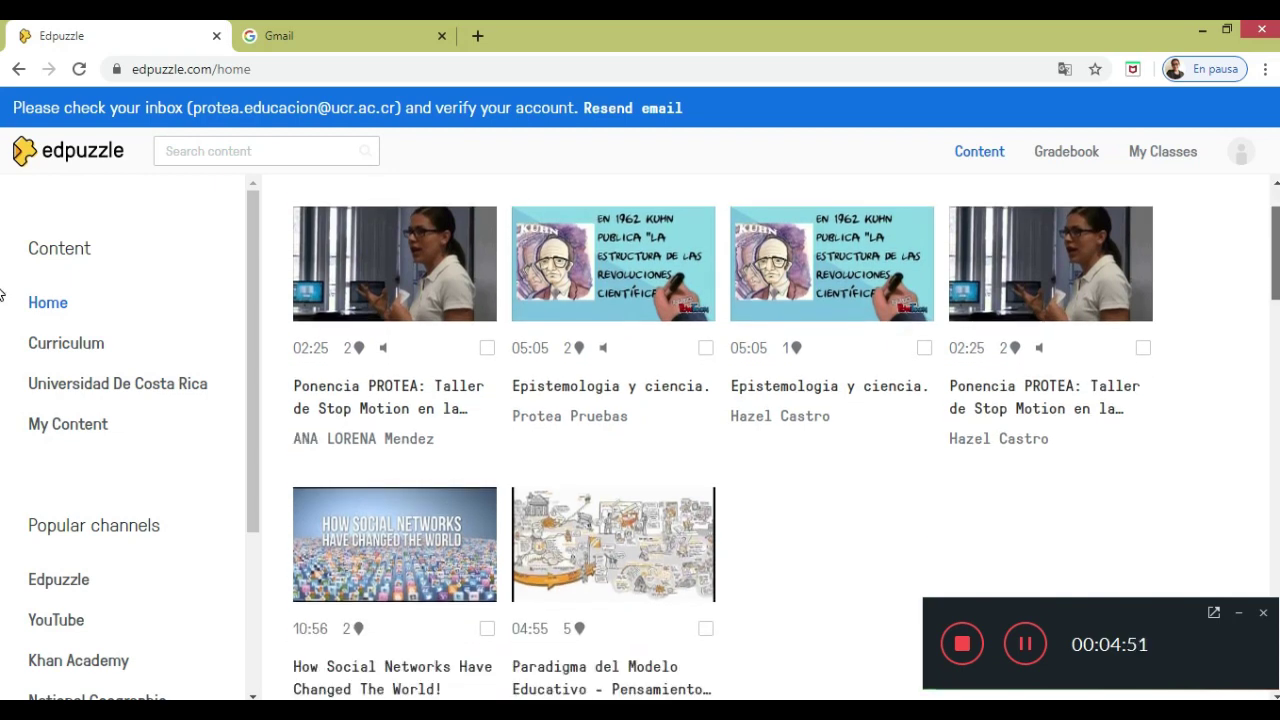
{"action": "scroll", "coordinate": [2, 295], "scroll_direction": "down", "scroll_amount": 2}
{"action": "scroll", "coordinate": [2, 335], "scroll_direction": "down", "scroll_amount": 3}
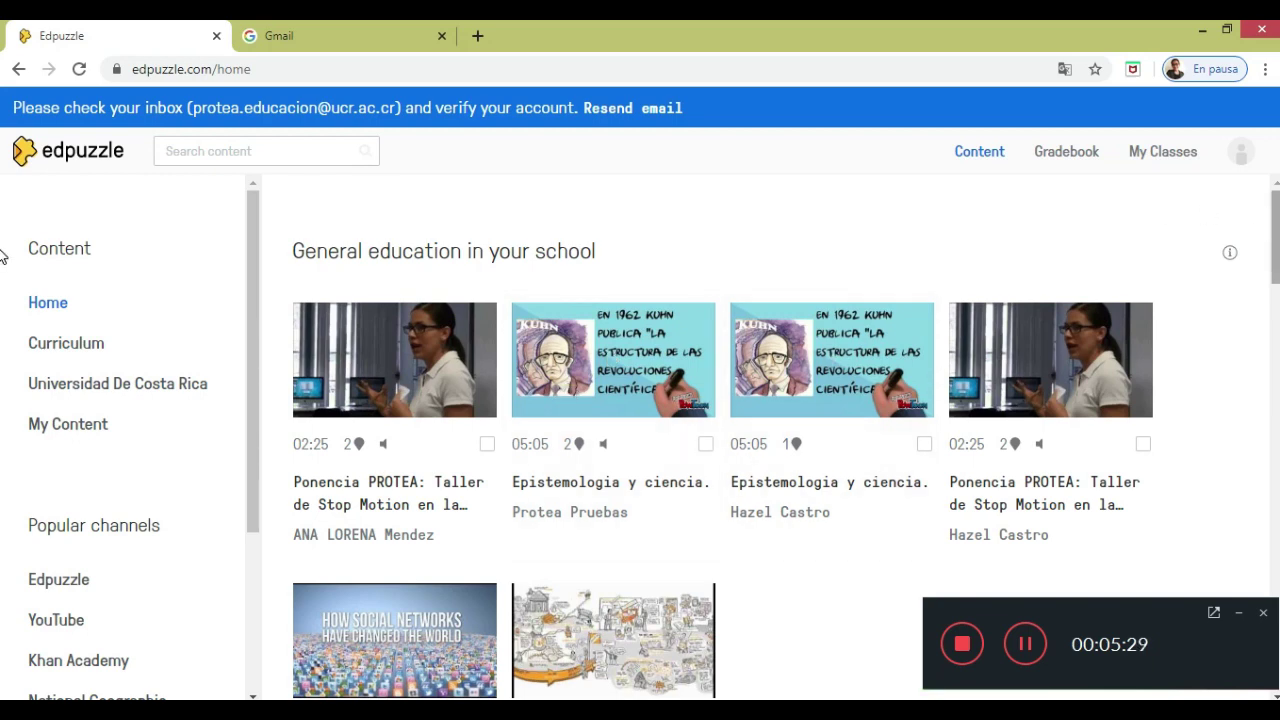
{"action": "scroll", "coordinate": [2, 265], "scroll_direction": "down", "scroll_amount": 1}
{"action": "scroll", "coordinate": [2, 268], "scroll_direction": "down", "scroll_amount": 6}
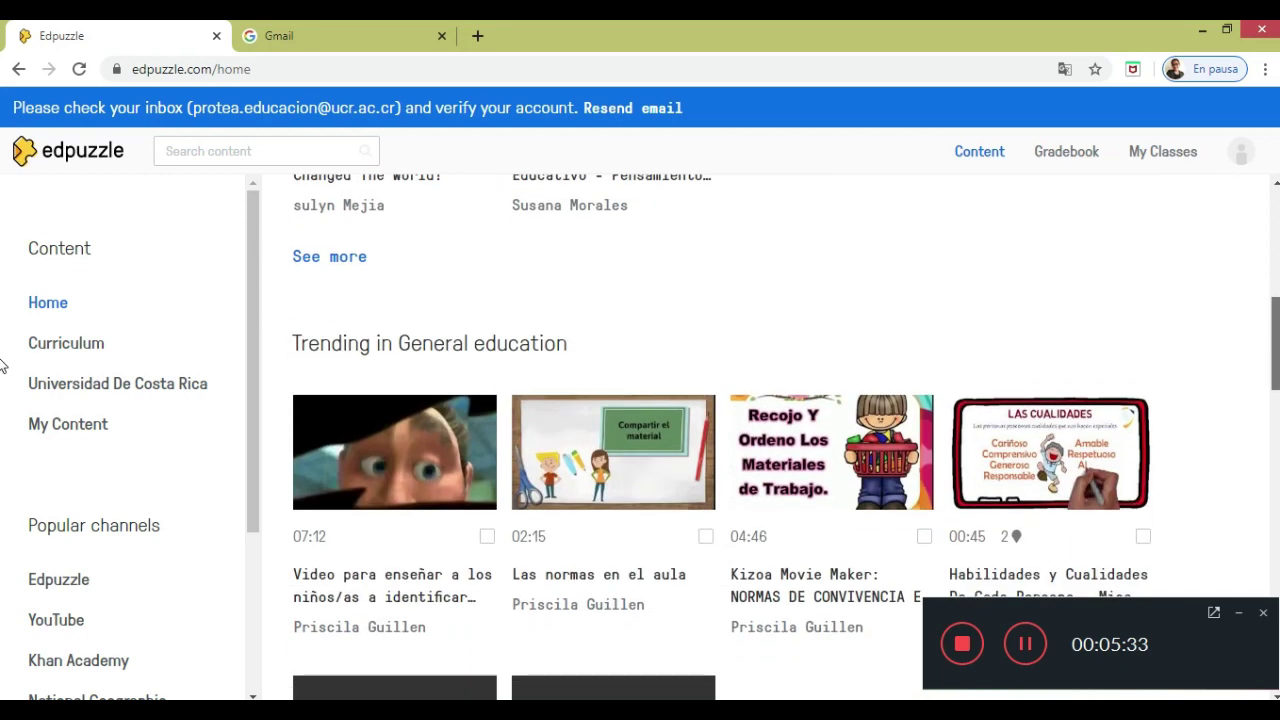
{"action": "scroll", "coordinate": [2, 365], "scroll_direction": "down", "scroll_amount": 4}
{"action": "scroll", "coordinate": [2, 290], "scroll_direction": "up", "scroll_amount": 4}
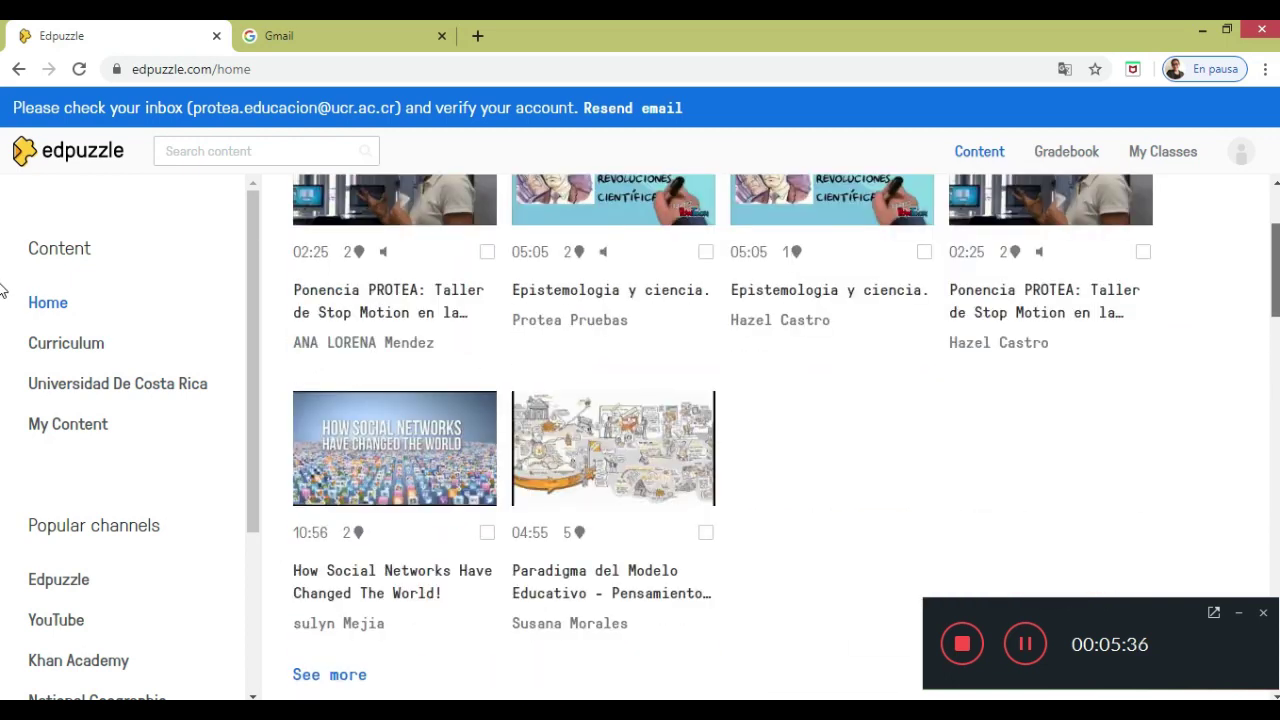
{"action": "scroll", "coordinate": [2, 280], "scroll_direction": "up", "scroll_amount": 2}
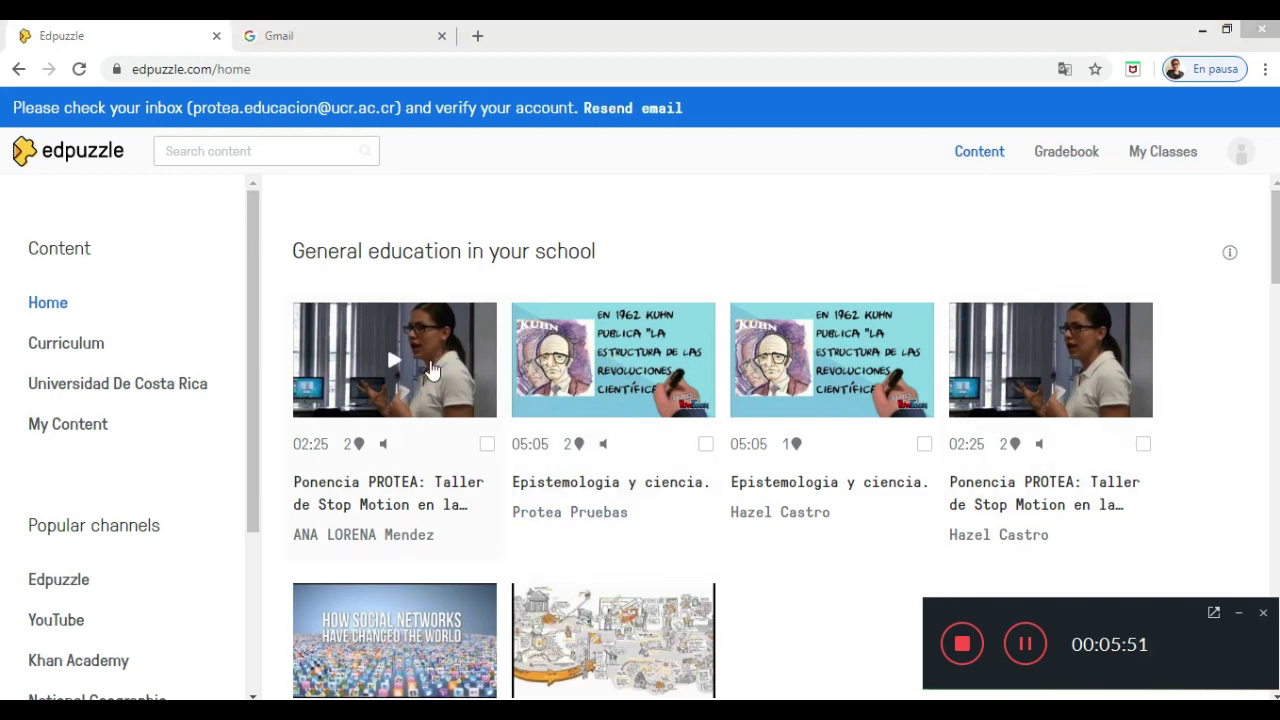
Preview the video "Ponencia PROTEA: Taller de Stop Motion en la Educación" up to its first open-ended question, and return to the home page
{"action": "left_click", "coordinate": [432, 370]}
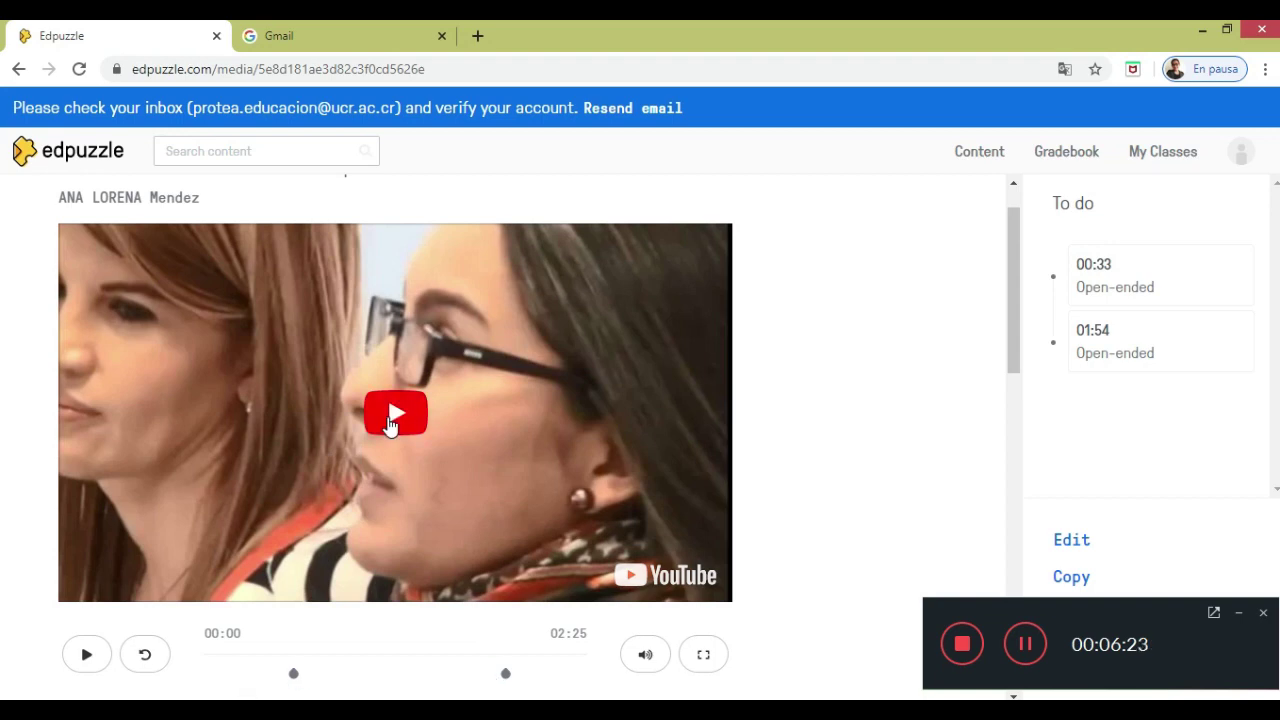
{"action": "left_click", "coordinate": [88, 658]}
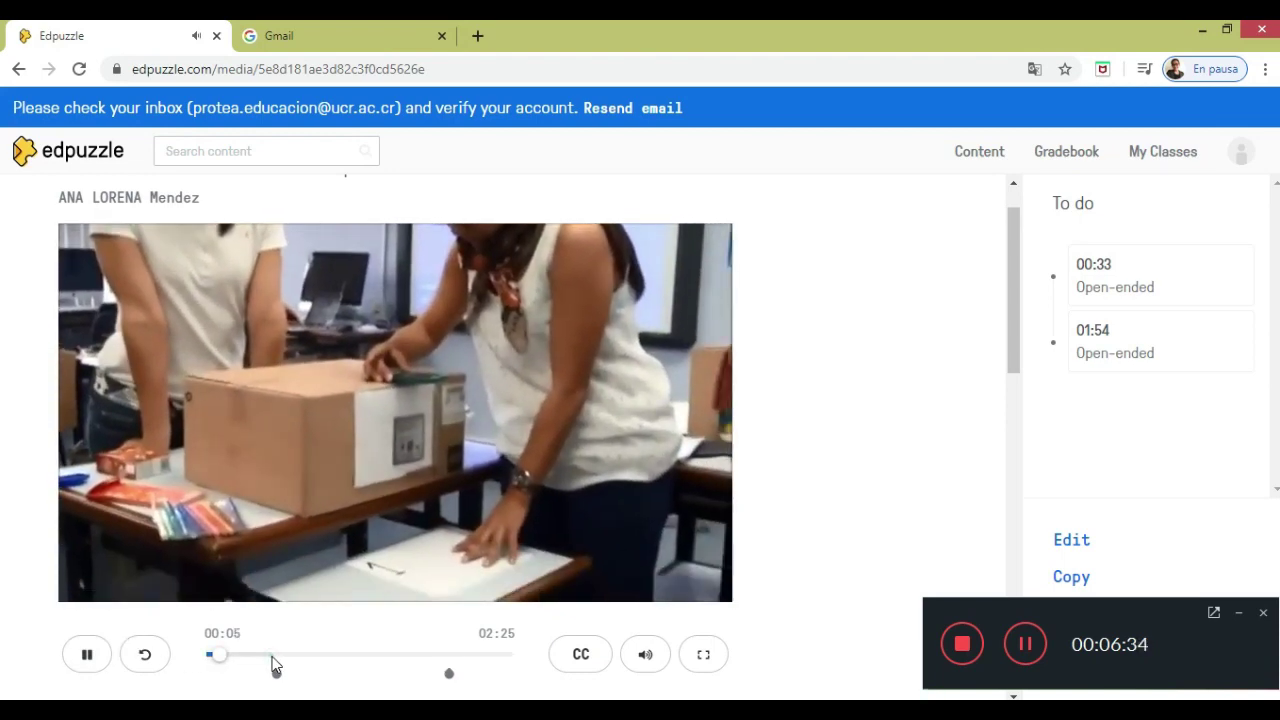
{"action": "left_click", "coordinate": [273, 656]}
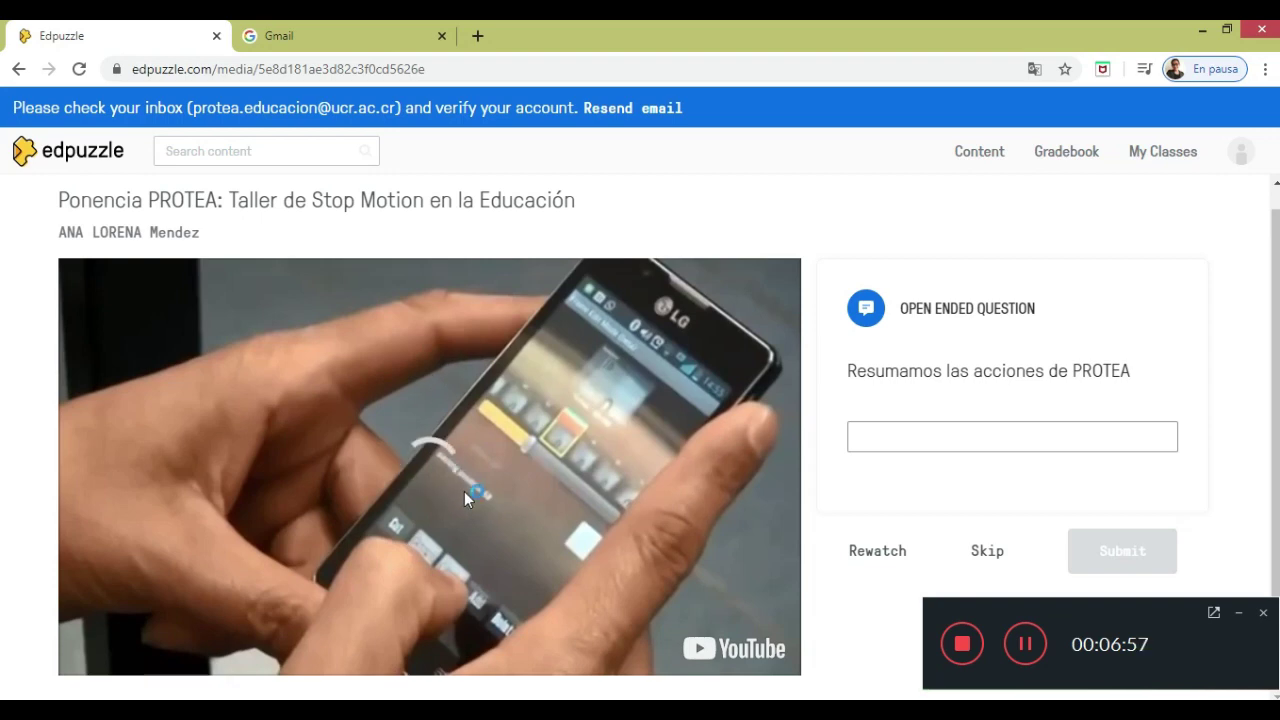
{"action": "left_click", "coordinate": [102, 160]}
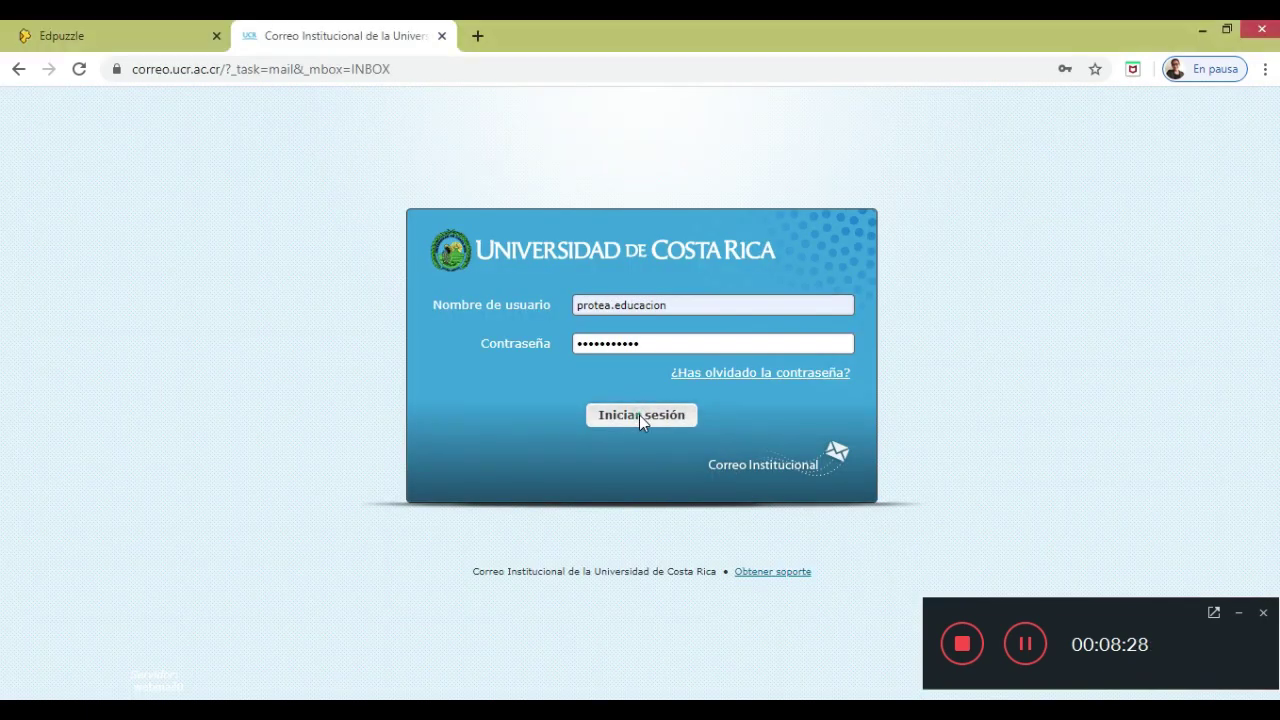
Sign in to the Universidad de Costa Rica mailbox and verify the account through Edpuzzle's "Verify your email address" message
{"action": "left_click", "coordinate": [641, 413]}
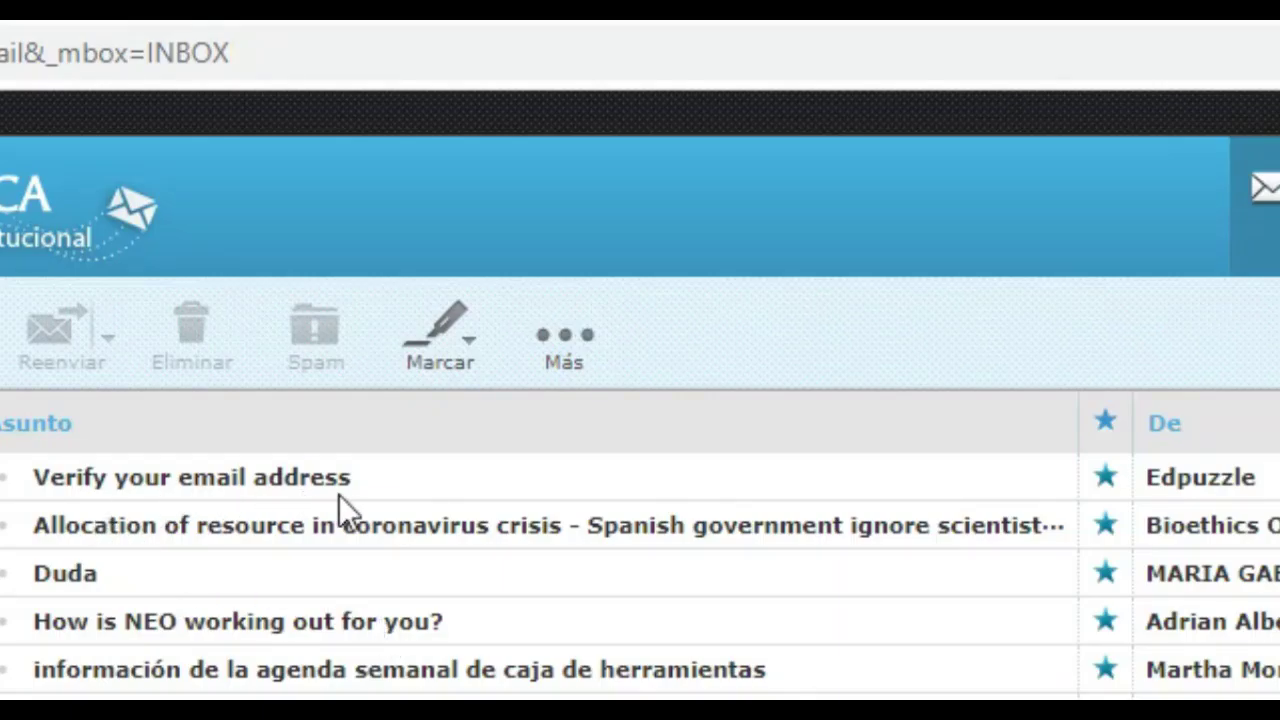
{"action": "double_click", "coordinate": [283, 484]}
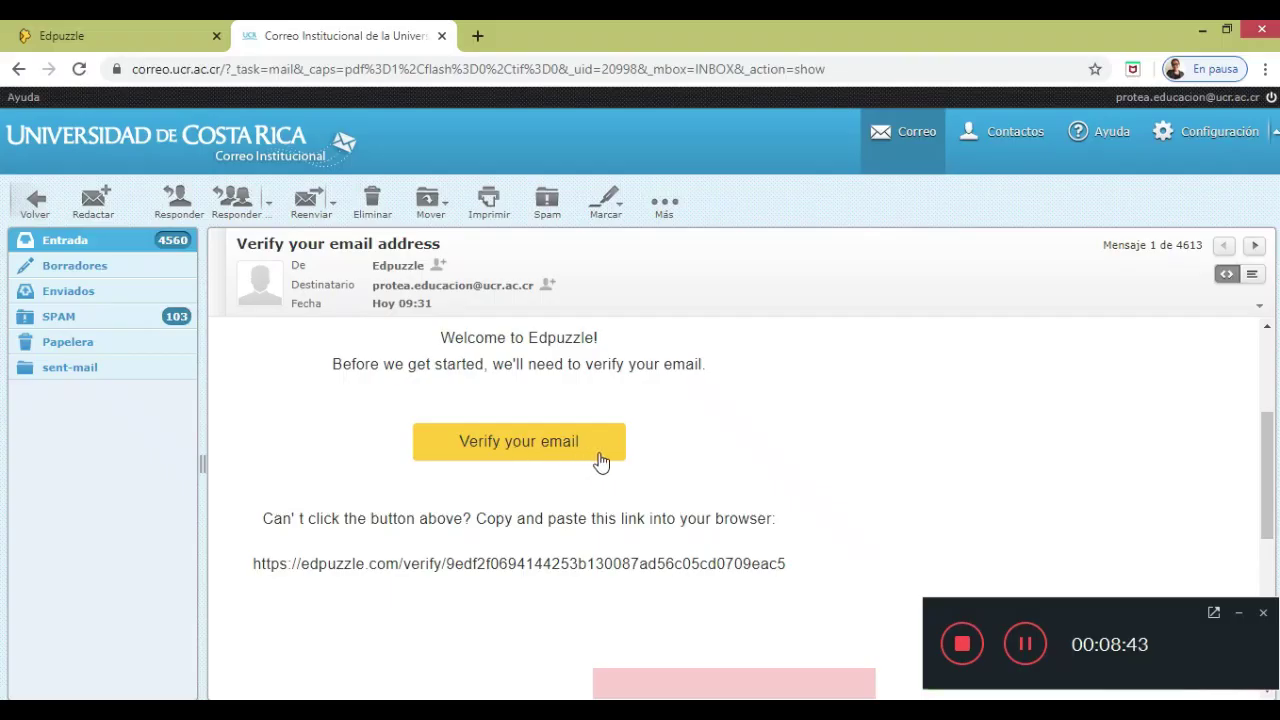
{"action": "left_click", "coordinate": [505, 453]}
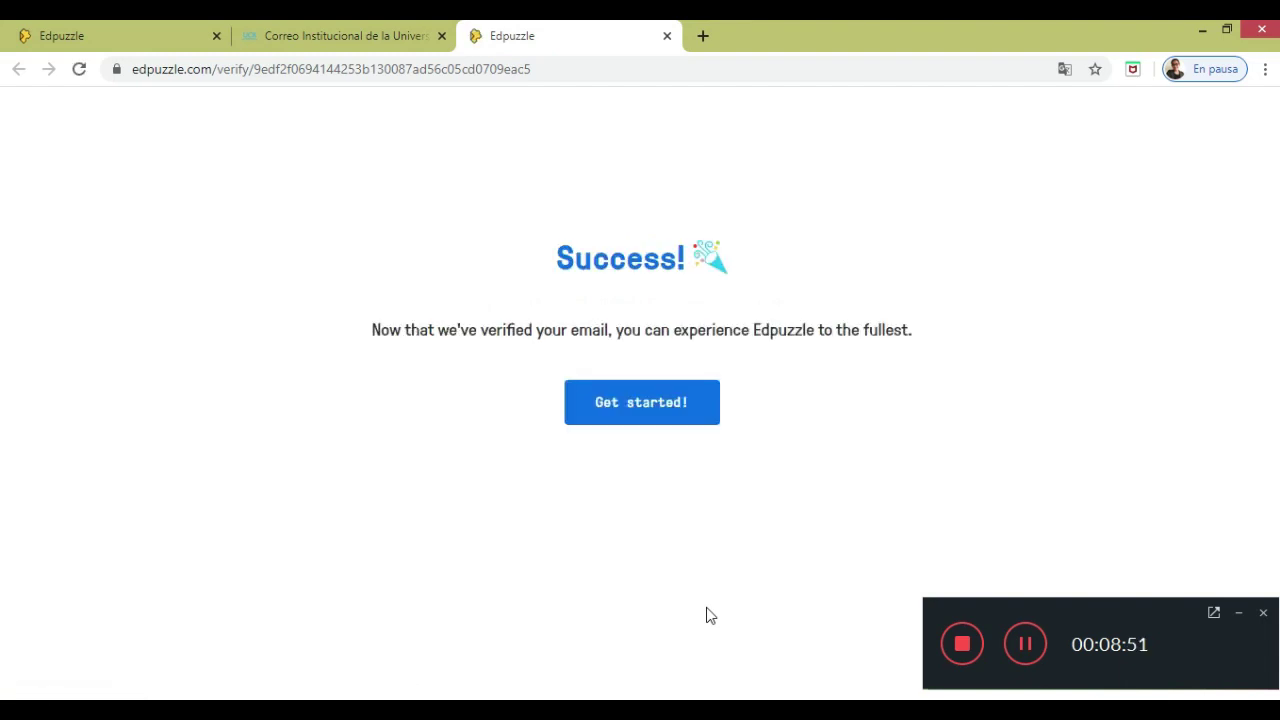
{"action": "left_click", "coordinate": [634, 410]}
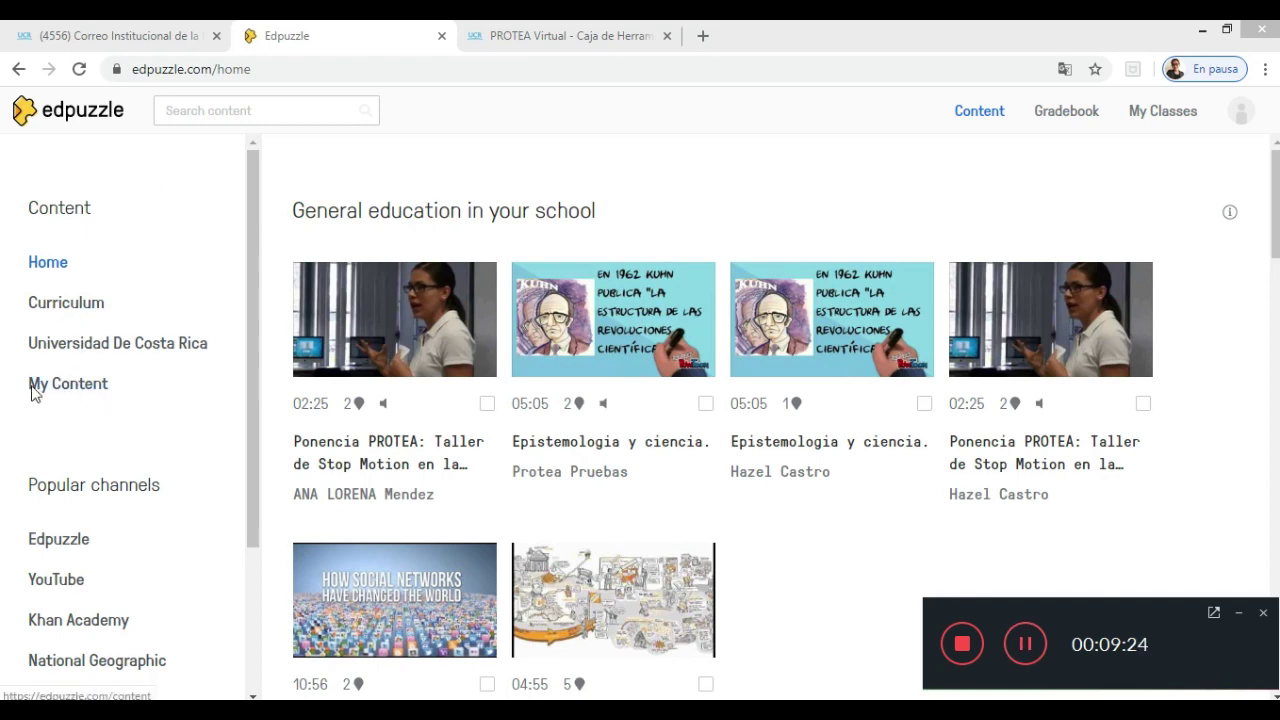
View My Content, and start a new class named "Prácticas" with the description "Para utilizar la herramienta"
{"action": "left_click", "coordinate": [103, 397]}
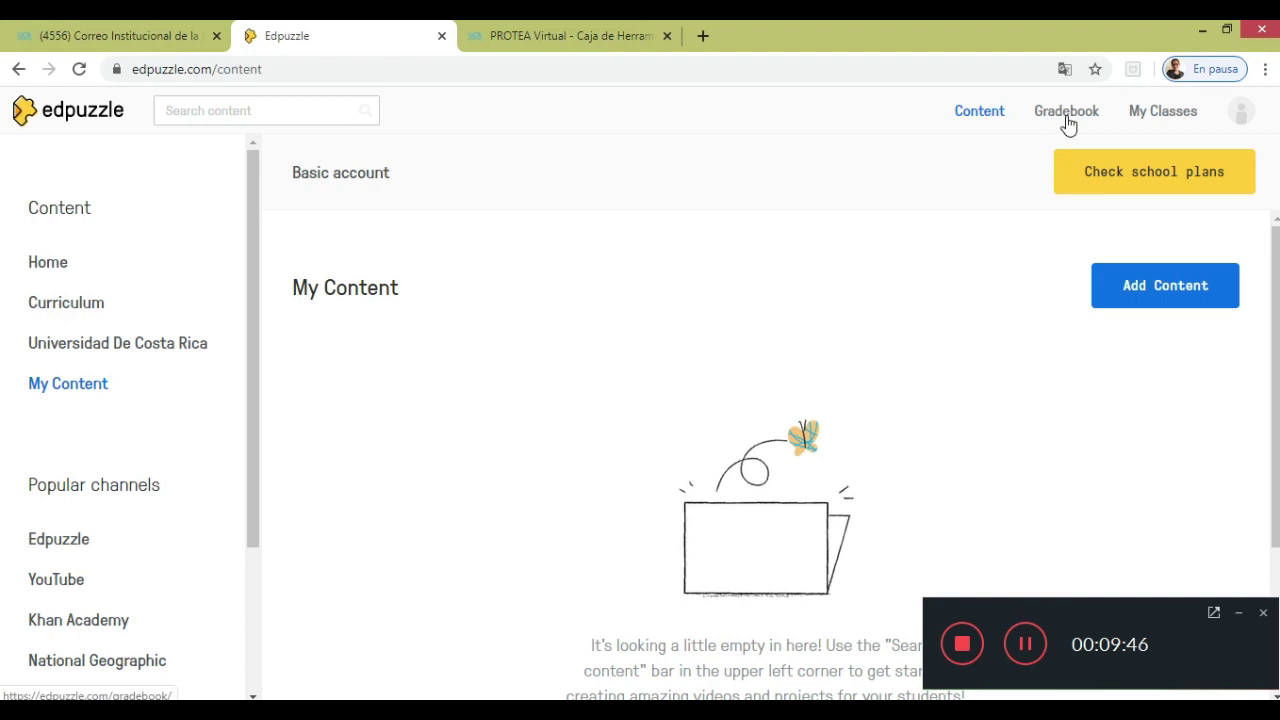
{"action": "left_click", "coordinate": [1148, 118]}
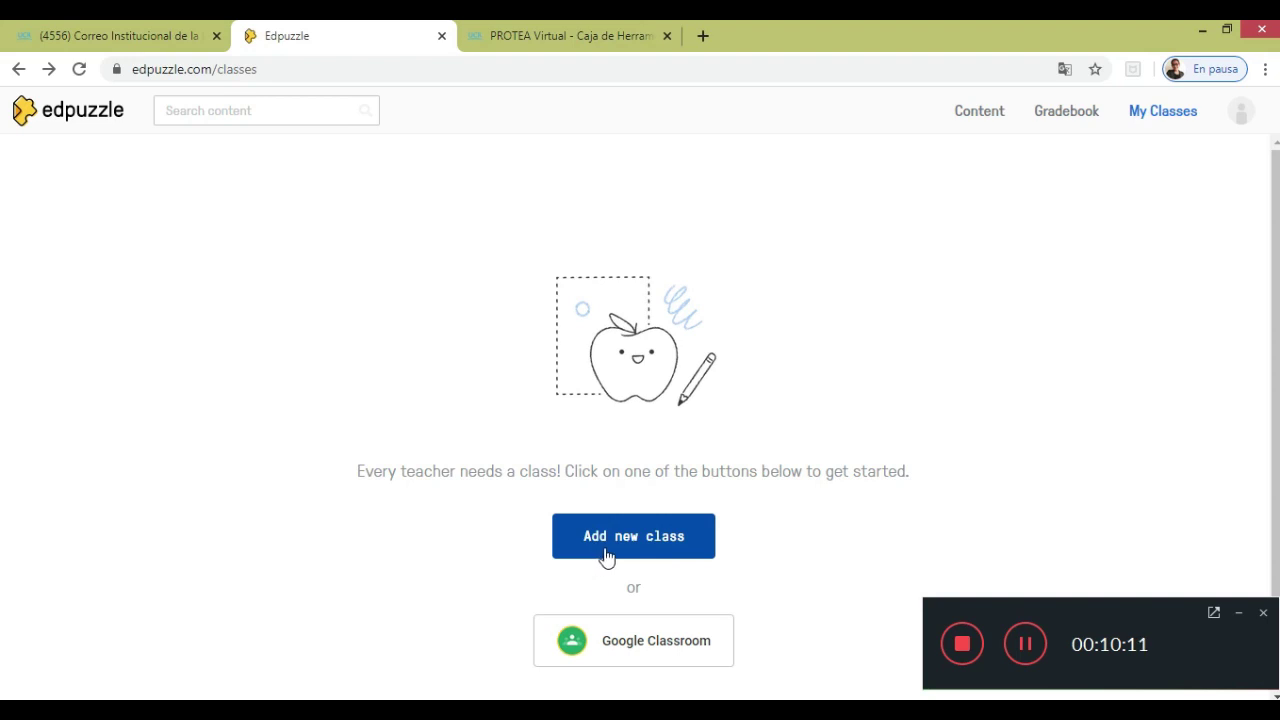
{"action": "left_click", "coordinate": [607, 557]}
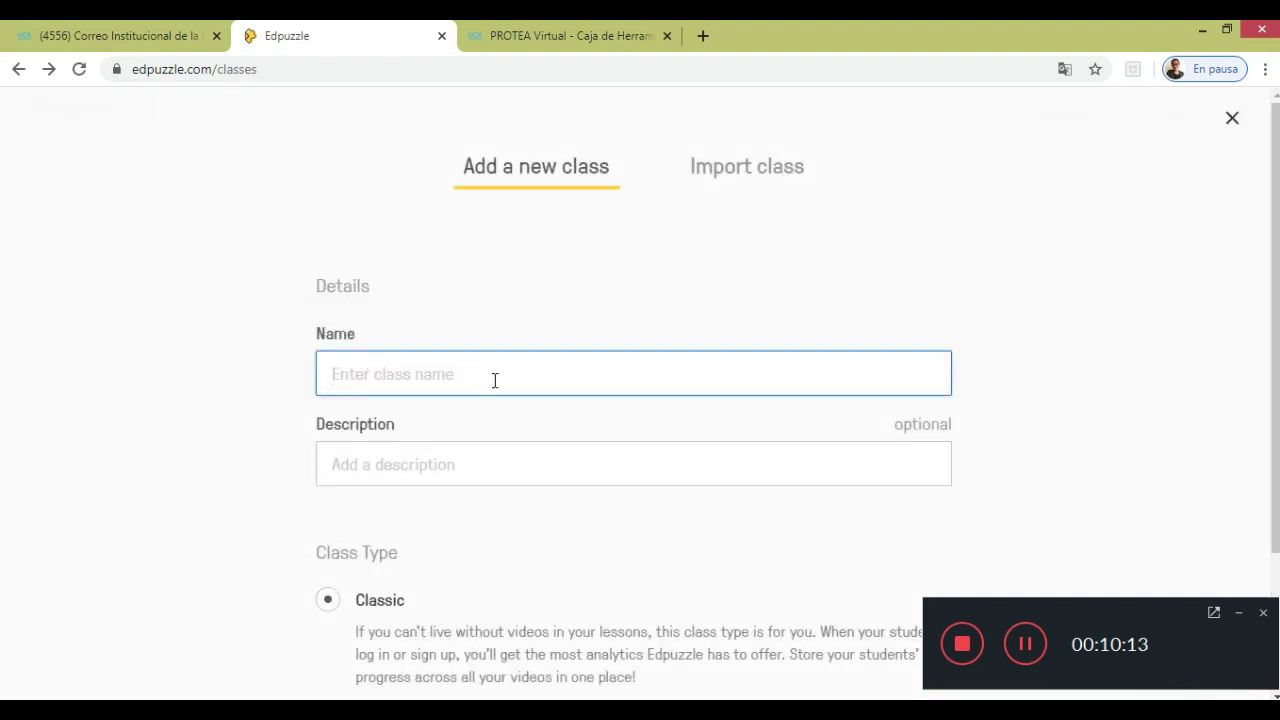
{"action": "type", "text": "Prácticas"}
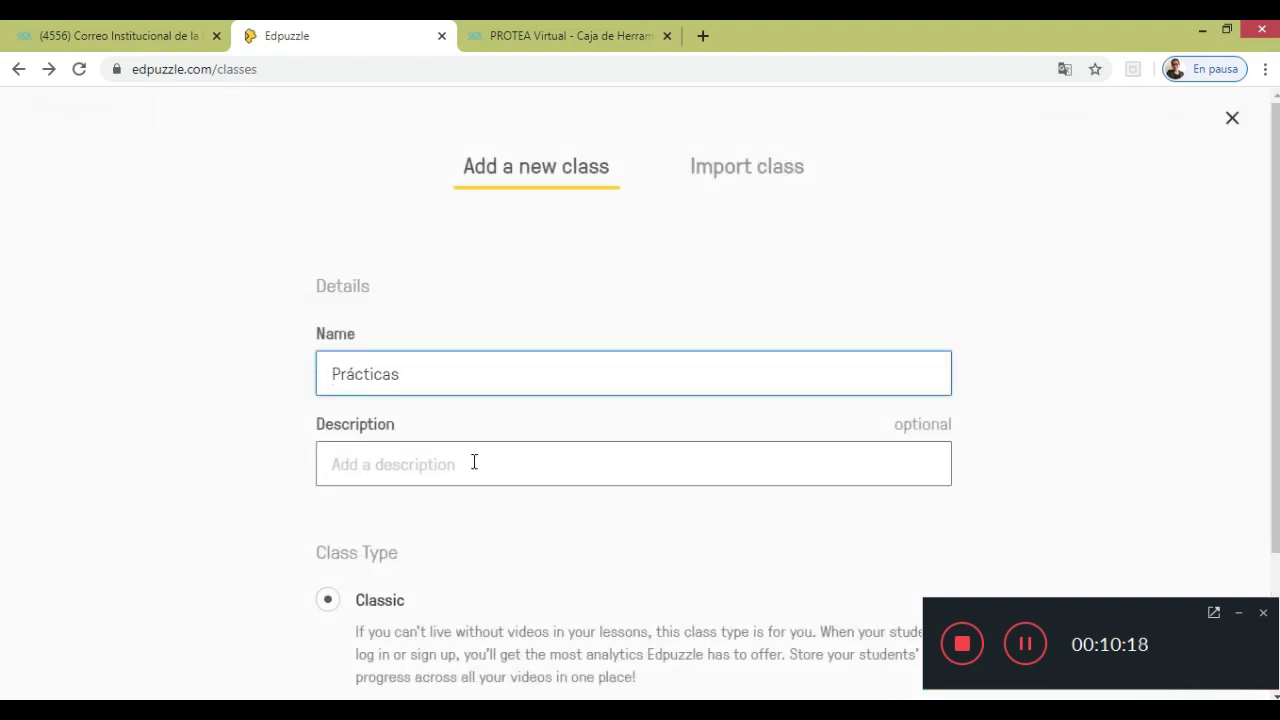
{"action": "left_click", "coordinate": [474, 461]}
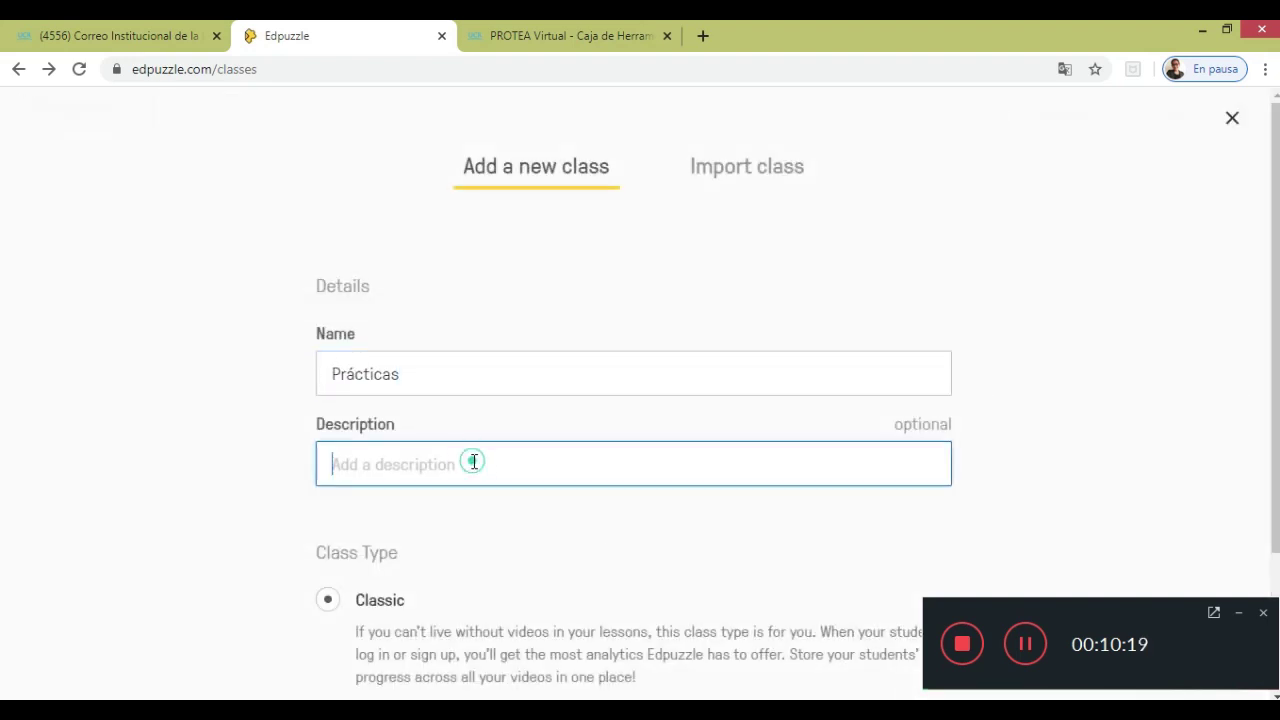
{"action": "type", "text": "Para utilizar la herramienta"}
Look at the Open class type, keep Classic as the type, and create the class
{"action": "scroll", "coordinate": [344, 370], "scroll_direction": "down", "scroll_amount": 2}
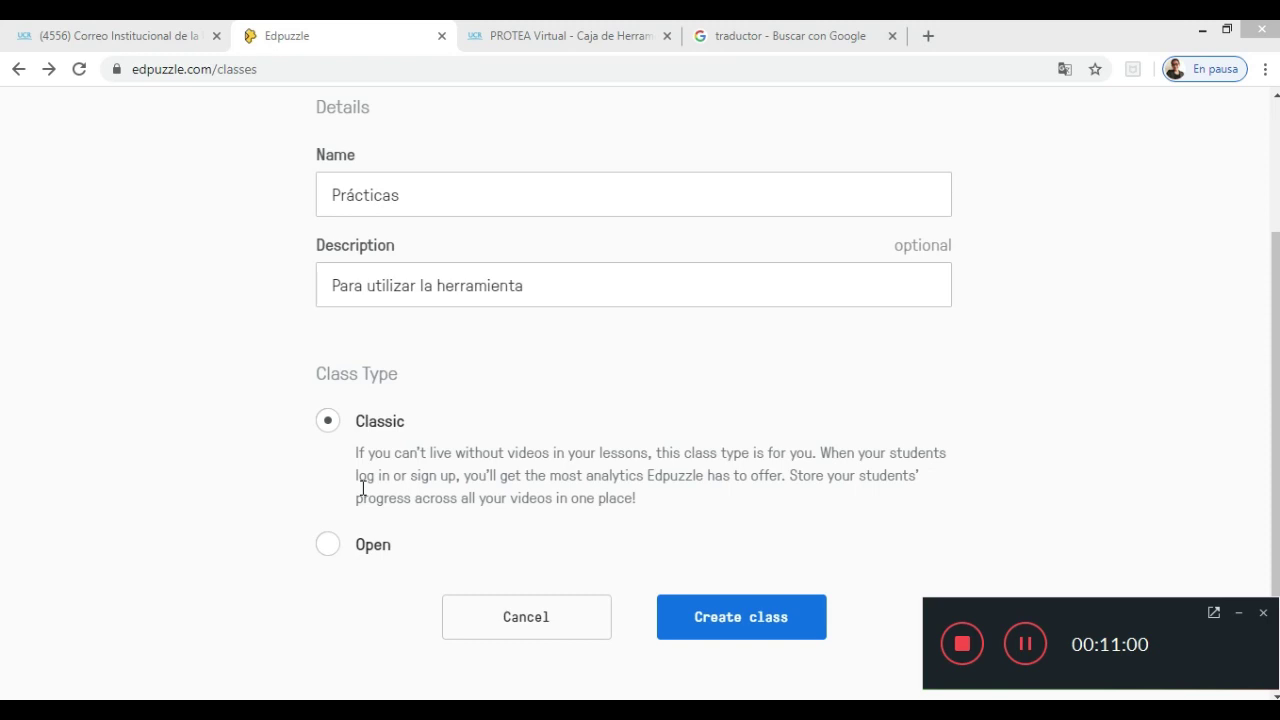
{"action": "left_click", "coordinate": [326, 550]}
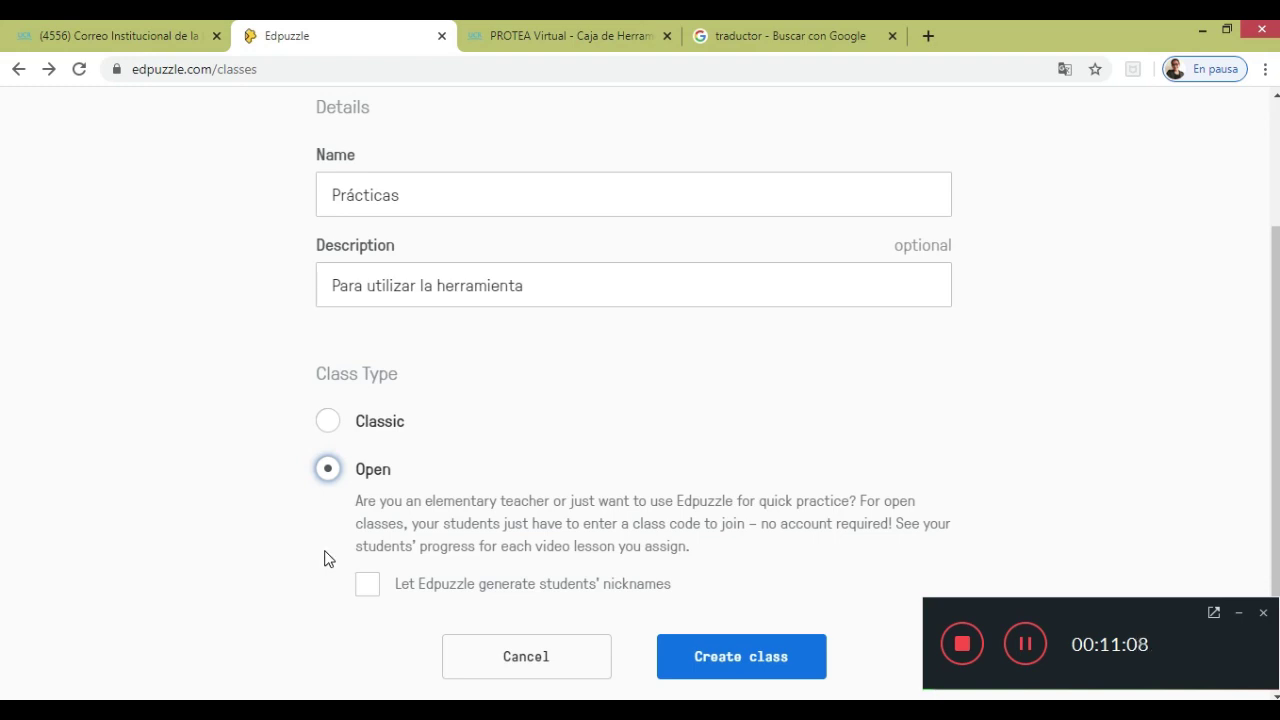
{"action": "left_click", "coordinate": [329, 421]}
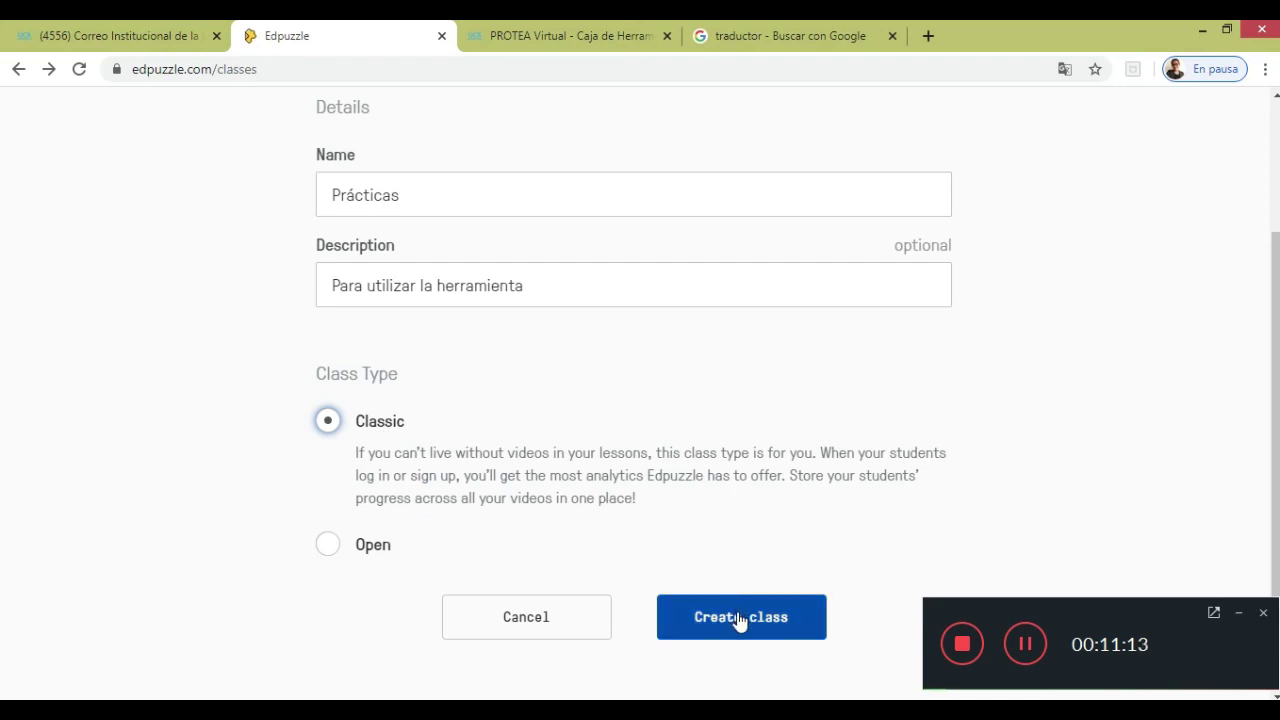
{"action": "left_click", "coordinate": [738, 617]}
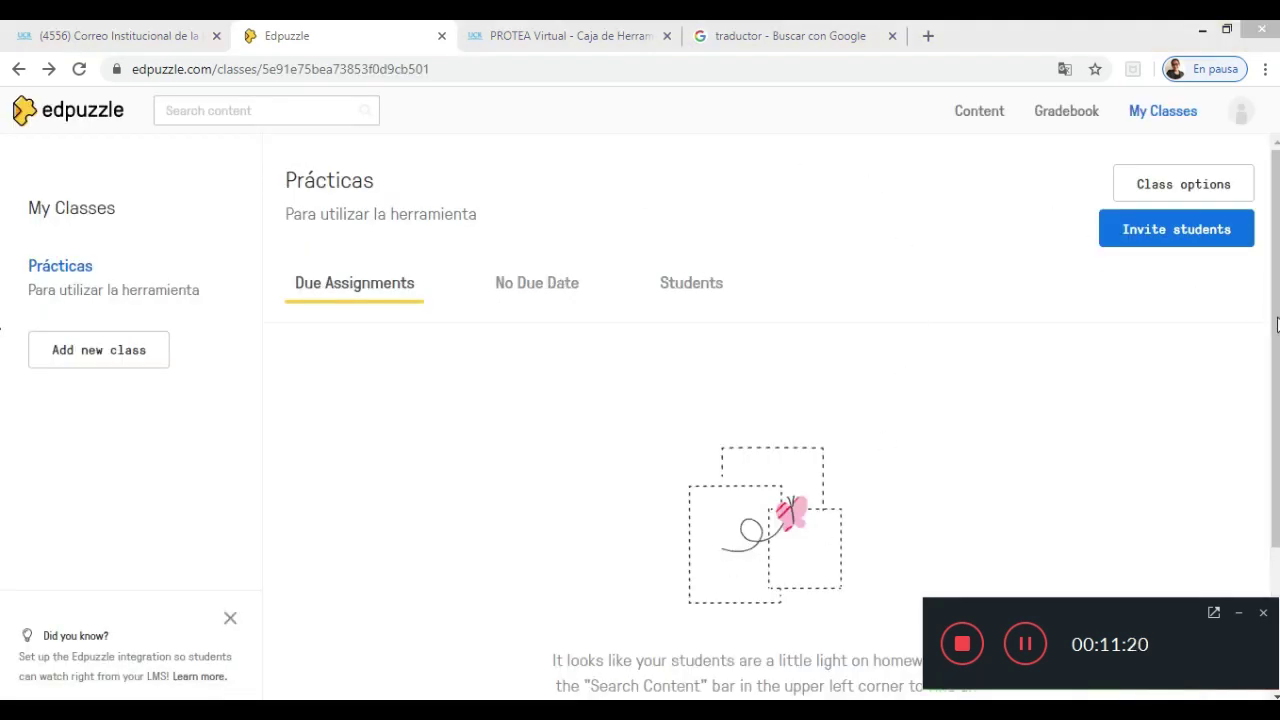
{"action": "scroll", "coordinate": [2, 328], "scroll_direction": "down", "scroll_amount": 1}
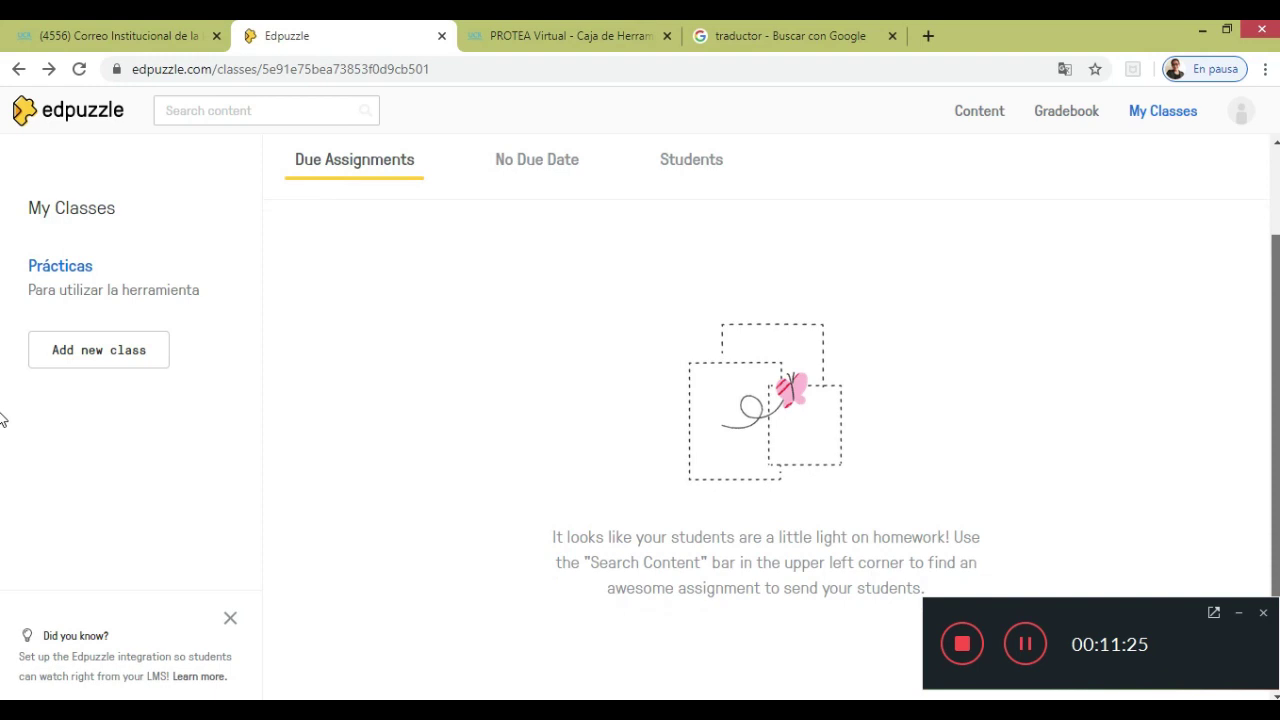
Look over the due assignments and student list of the "Prácticas" class
{"action": "scroll", "coordinate": [2, 420], "scroll_direction": "down", "scroll_amount": 1}
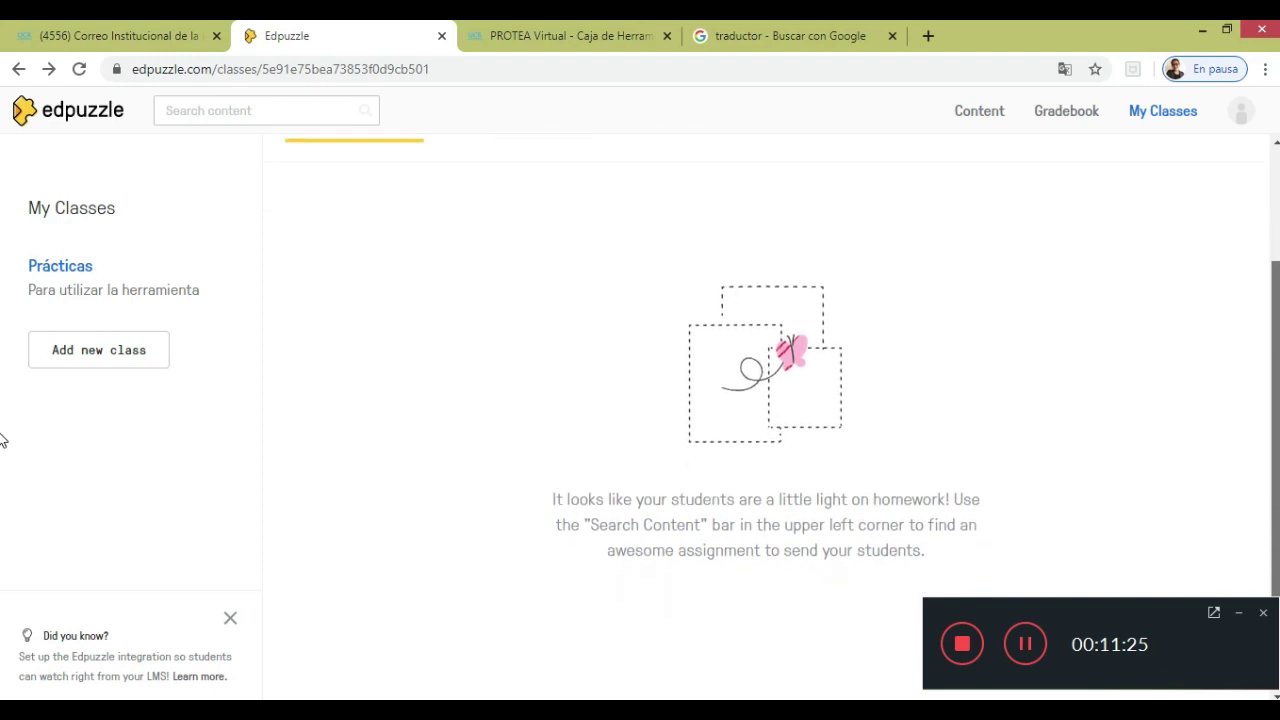
{"action": "scroll", "coordinate": [517, 420], "scroll_direction": "up", "scroll_amount": 1}
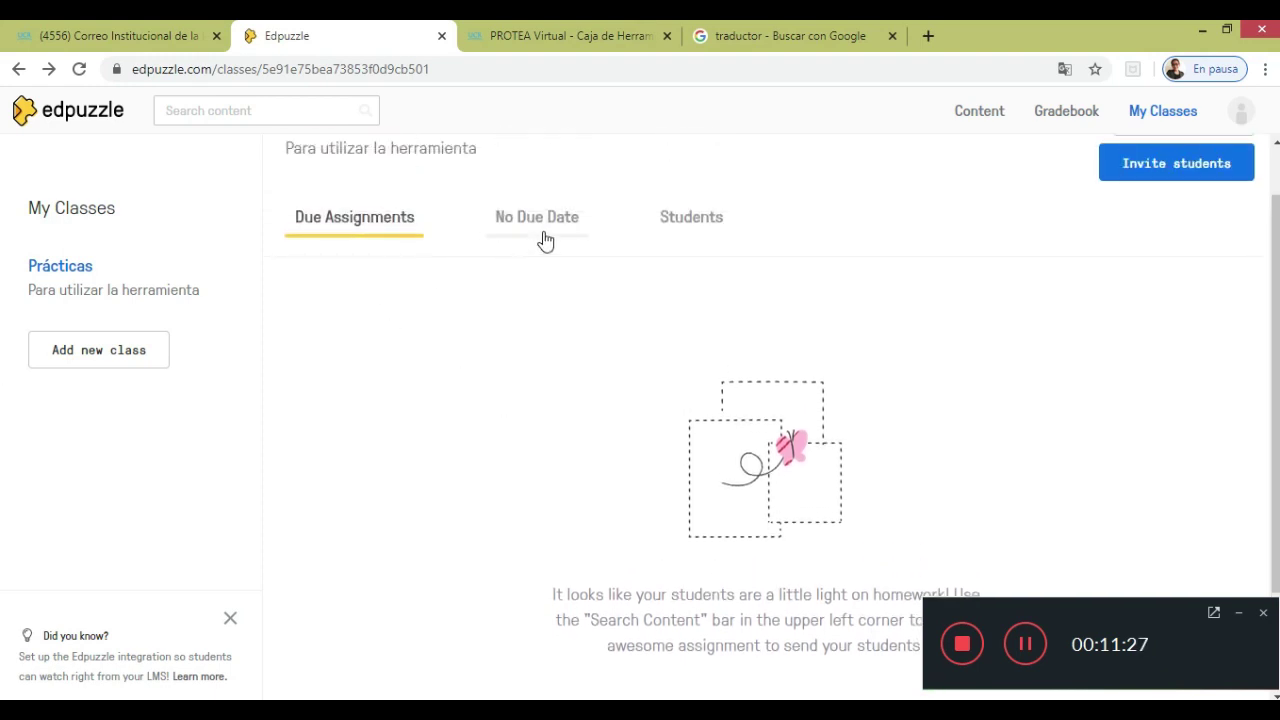
{"action": "left_click", "coordinate": [680, 229]}
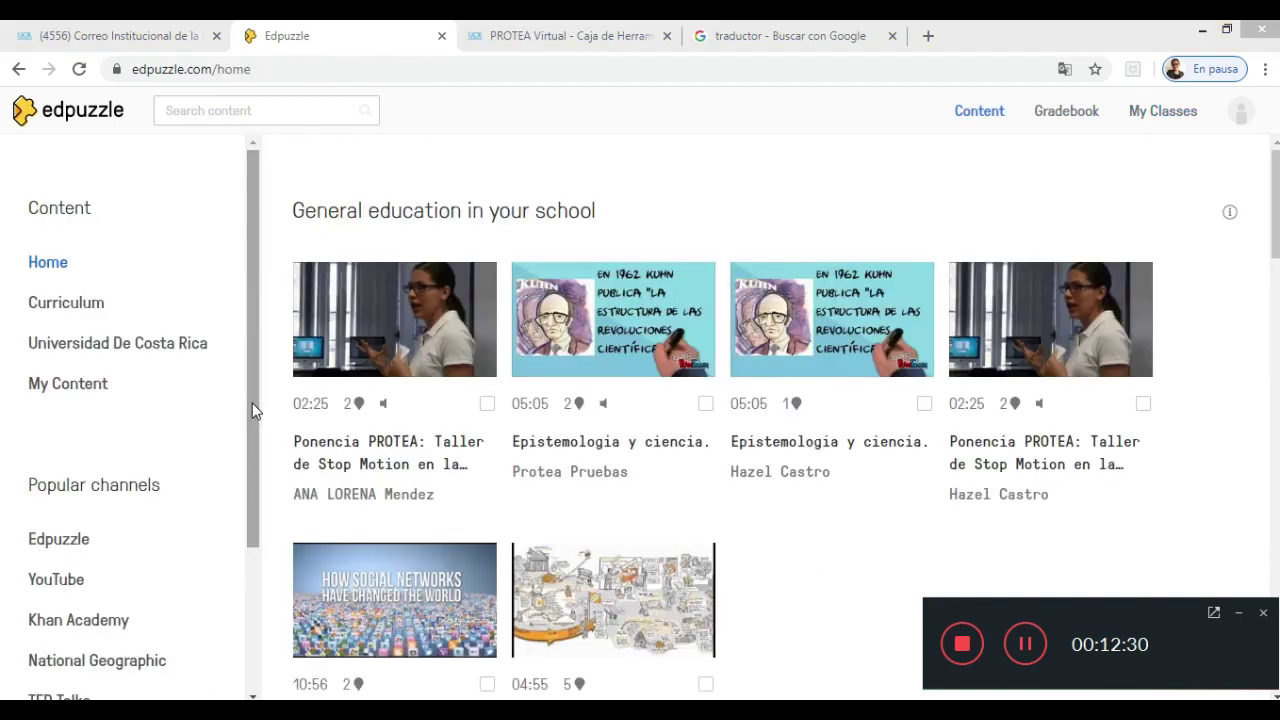
Browse the videos of the National Geographic and Khan Academy channels among the popular channels
{"action": "left_click_drag", "start_coordinate": [252, 403], "coordinate": [257, 538]}
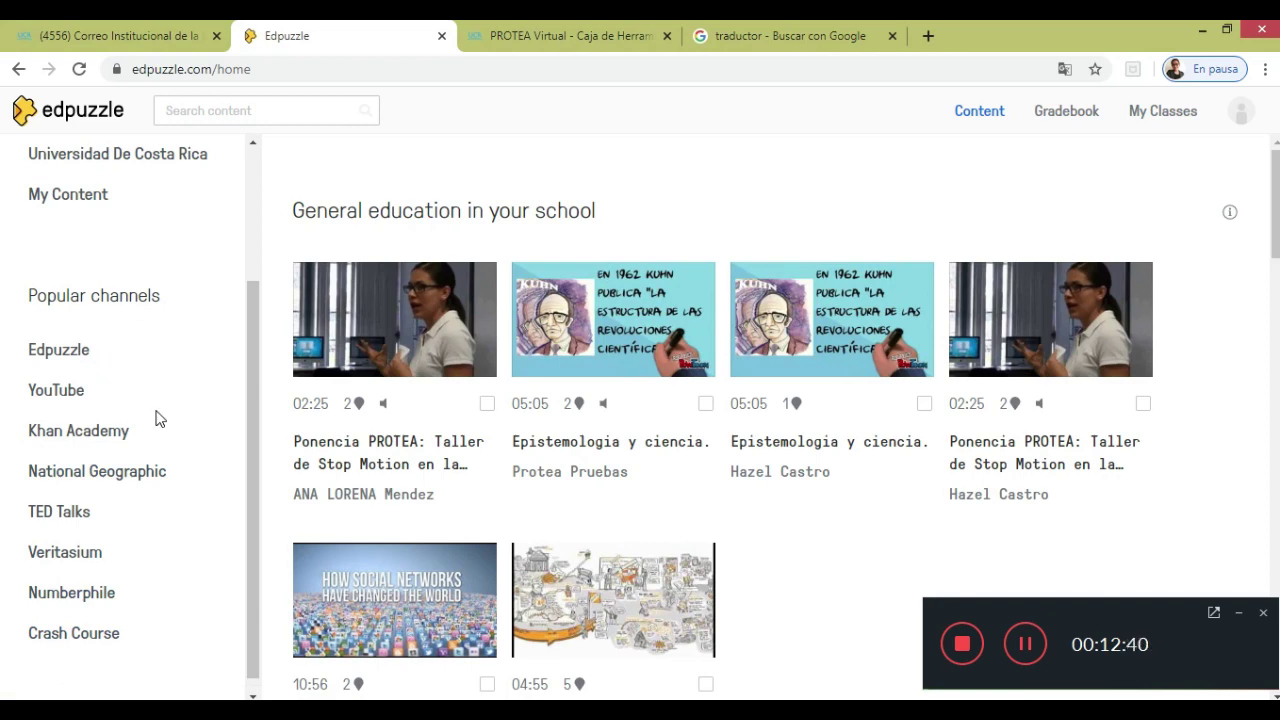
{"action": "left_click", "coordinate": [82, 474]}
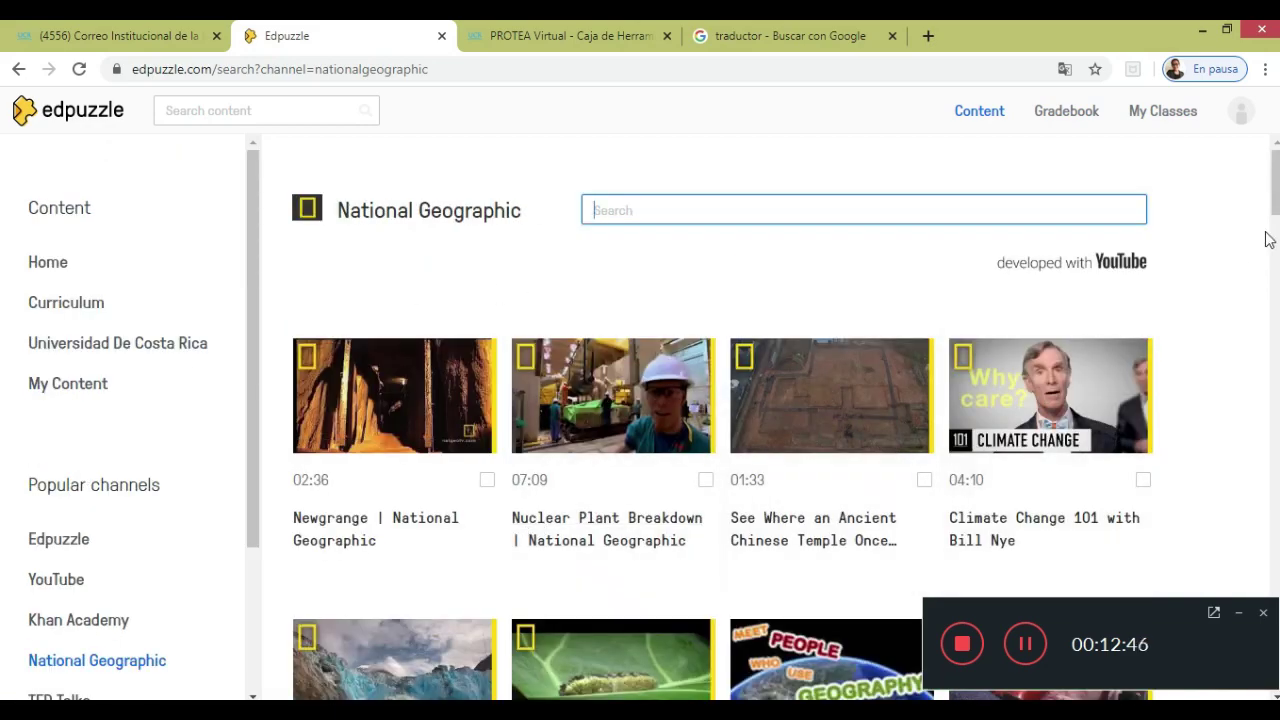
{"action": "scroll", "coordinate": [3, 207], "scroll_direction": "down", "scroll_amount": 7}
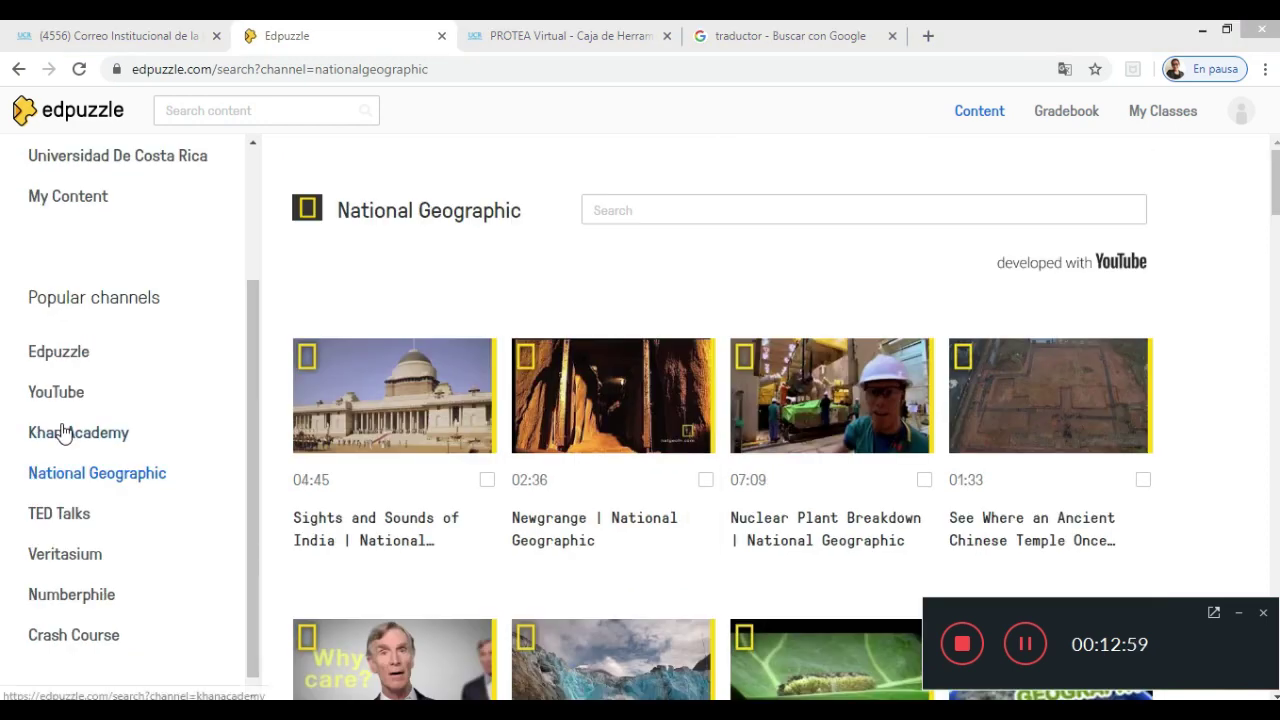
{"action": "left_click", "coordinate": [62, 431]}
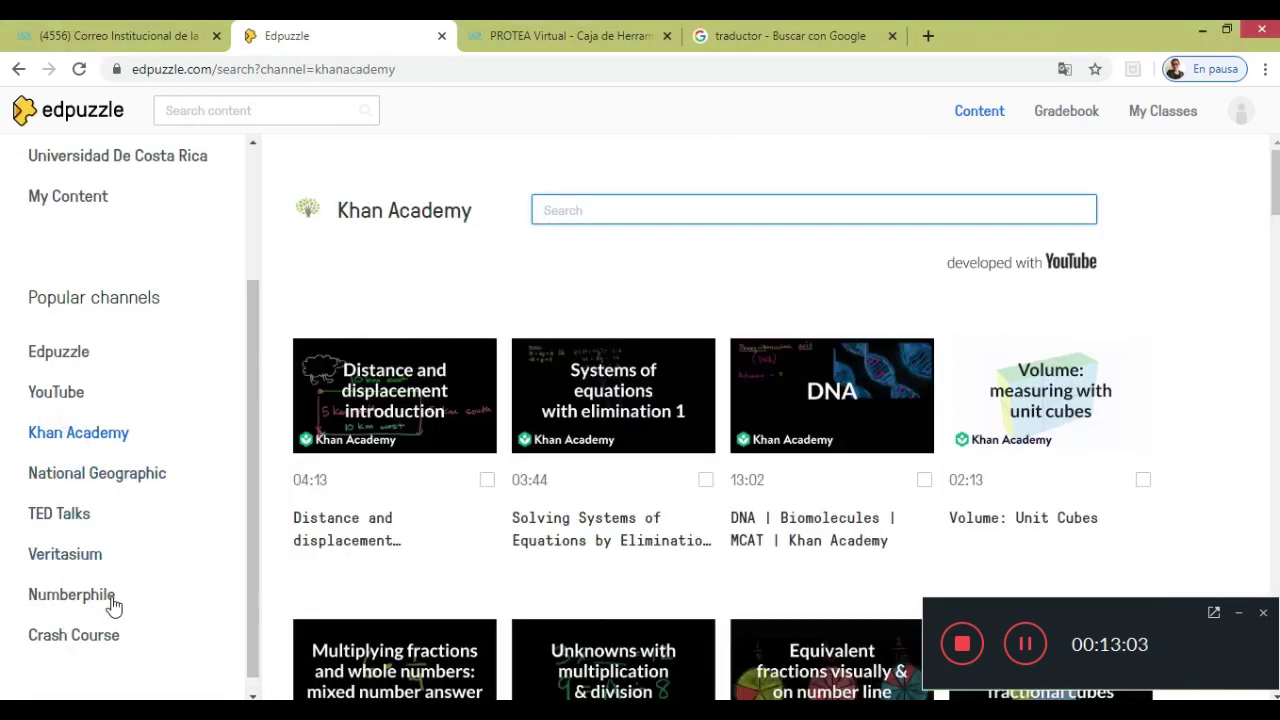
{"action": "left_click_drag", "start_coordinate": [248, 601], "coordinate": [270, 465]}
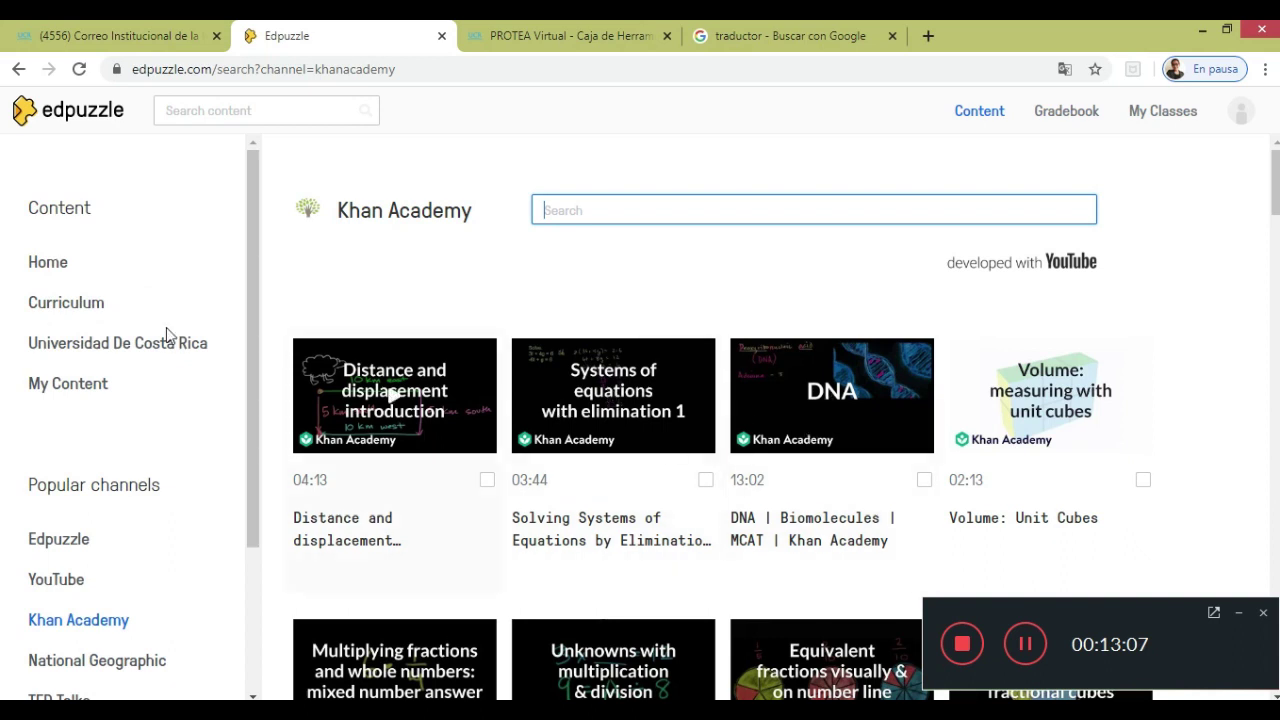
Start creating a video in My Content and look over the suggested Edpuzzle and YouTube videos
{"action": "left_click", "coordinate": [75, 385]}
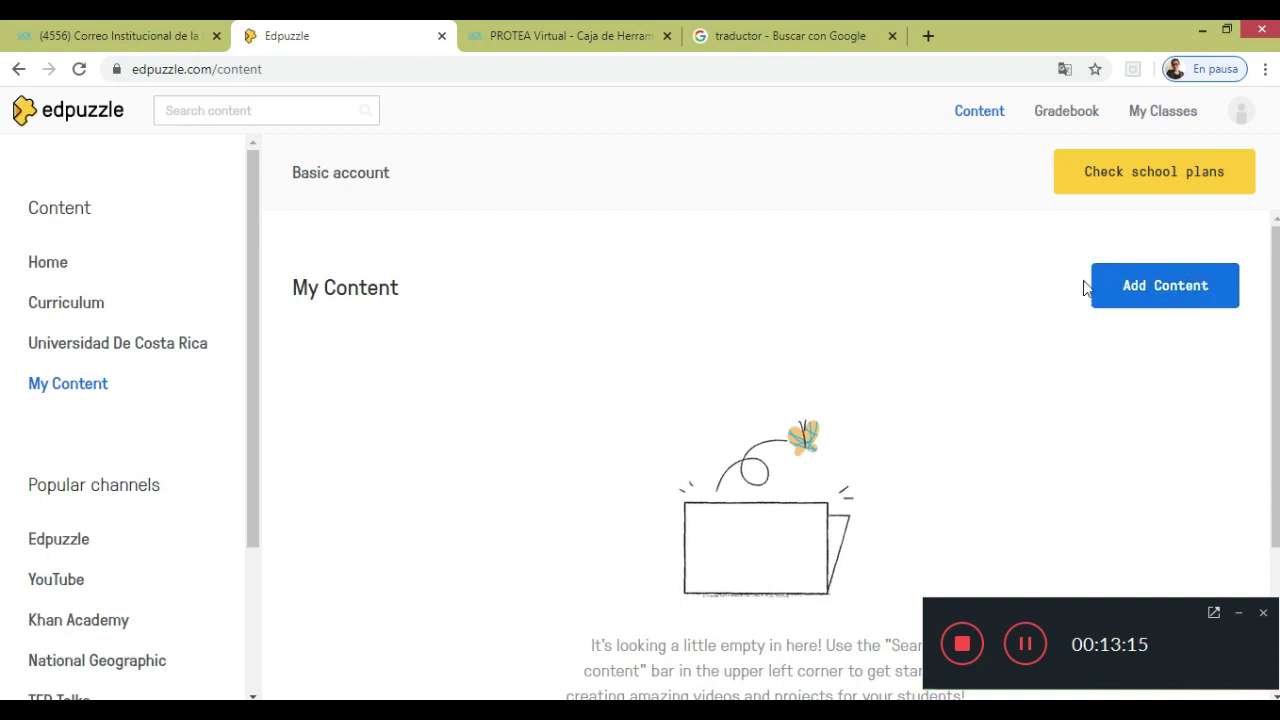
{"action": "left_click", "coordinate": [1168, 302]}
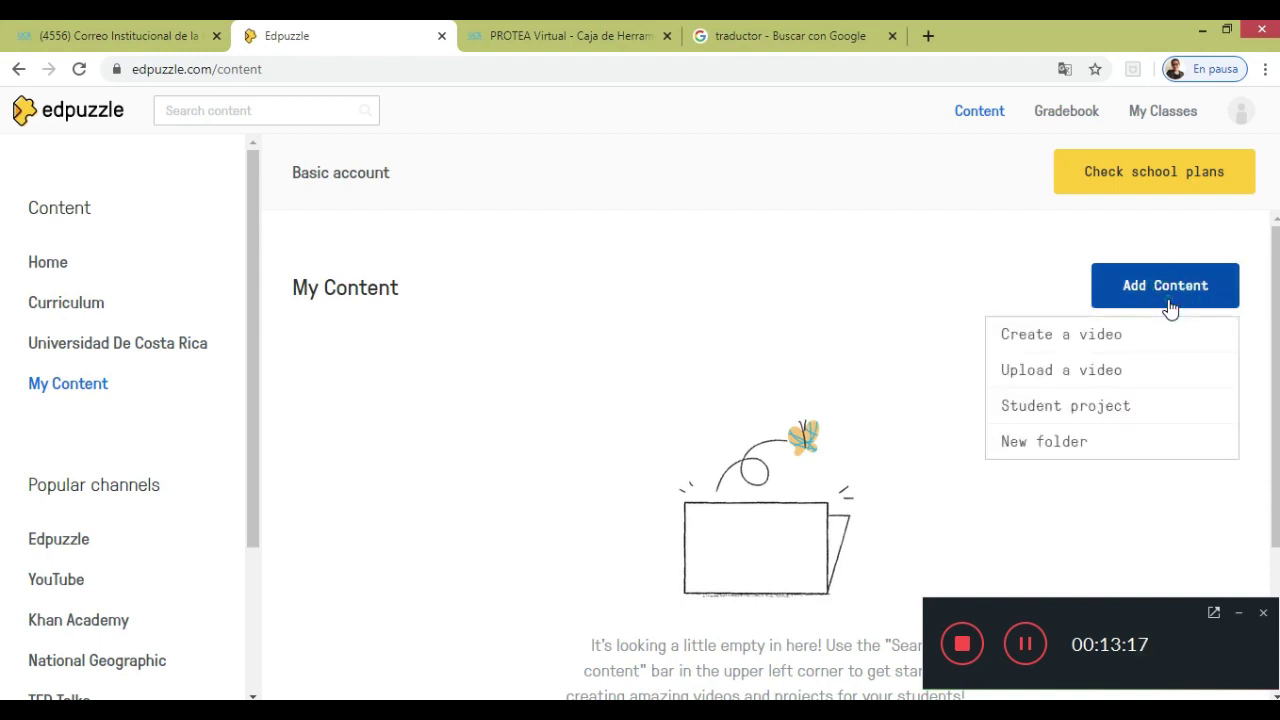
{"action": "left_click", "coordinate": [1066, 346]}
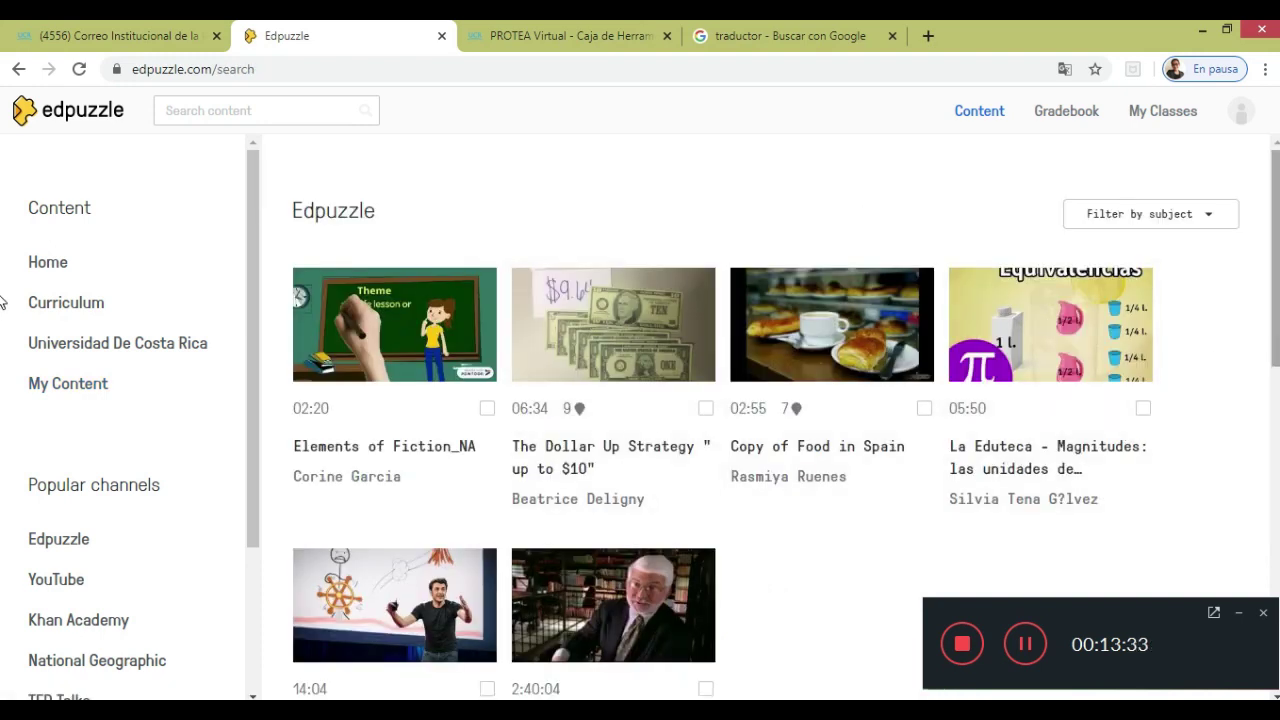
{"action": "scroll", "coordinate": [0, 302], "scroll_direction": "down", "scroll_amount": 6}
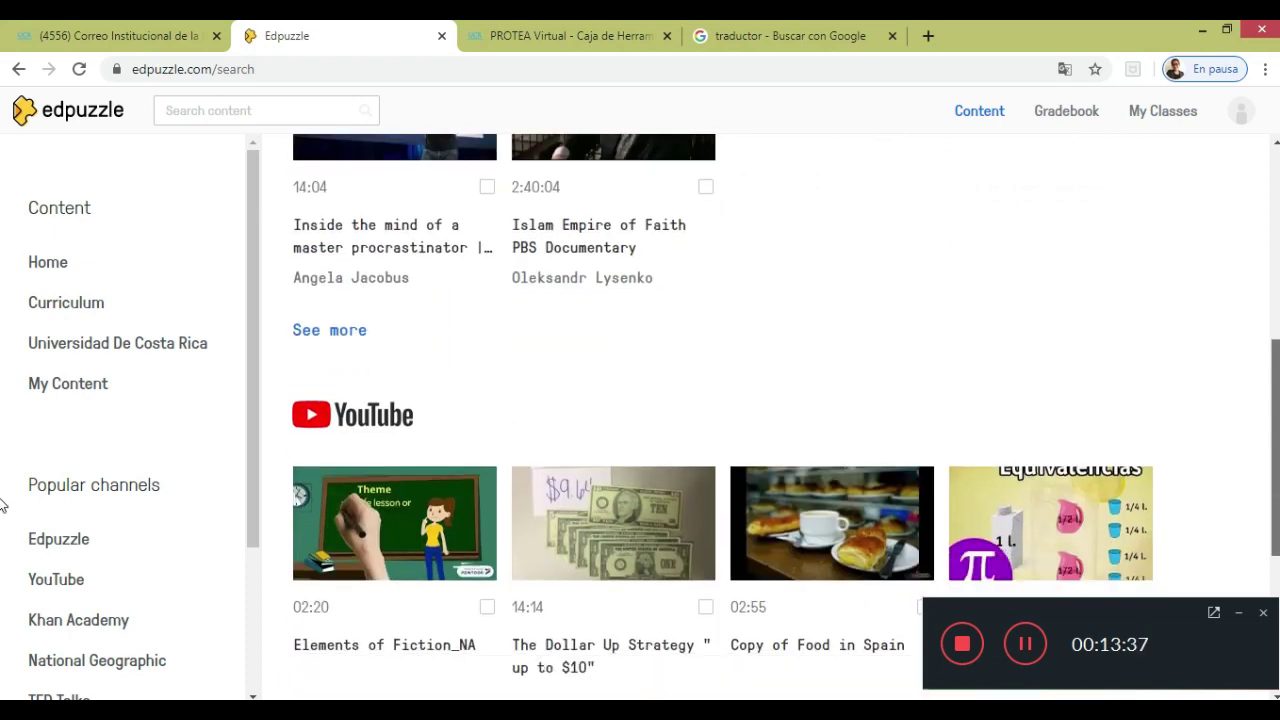
{"action": "scroll", "coordinate": [0, 560], "scroll_direction": "down", "scroll_amount": 2}
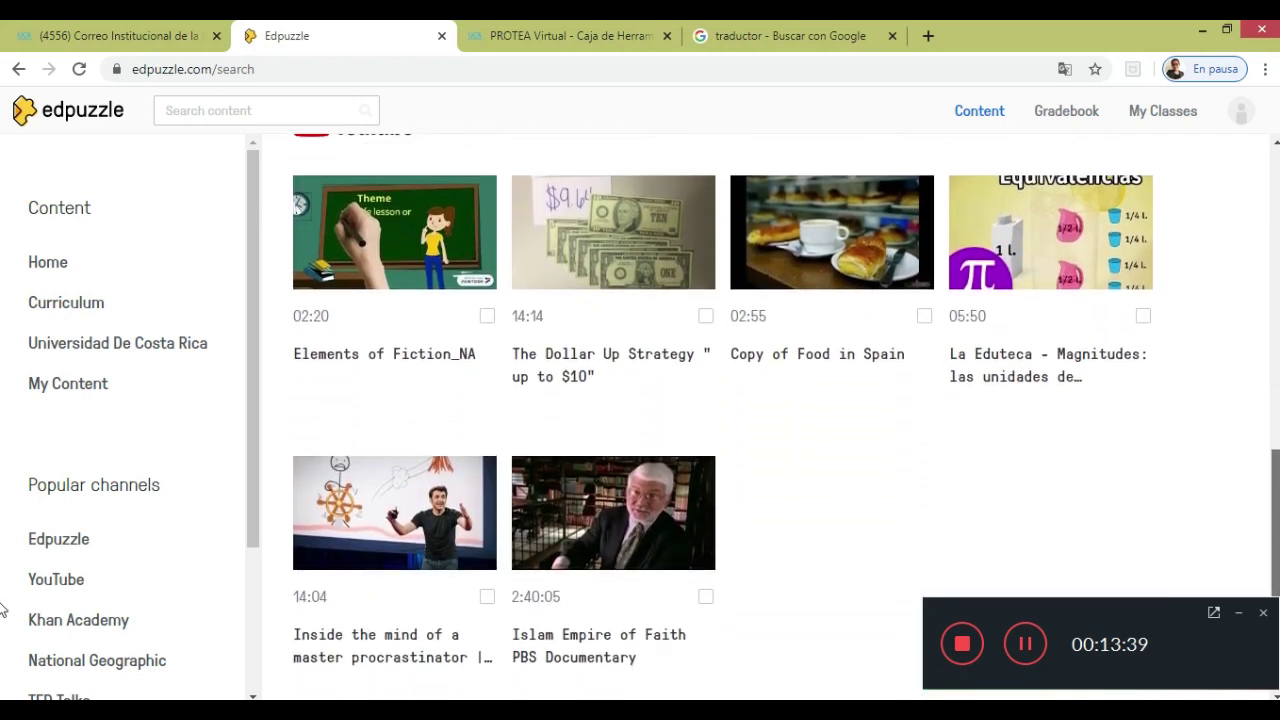
{"action": "scroll", "coordinate": [0, 570], "scroll_direction": "up", "scroll_amount": 1}
{"action": "scroll", "coordinate": [0, 570], "scroll_direction": "up", "scroll_amount": 1}
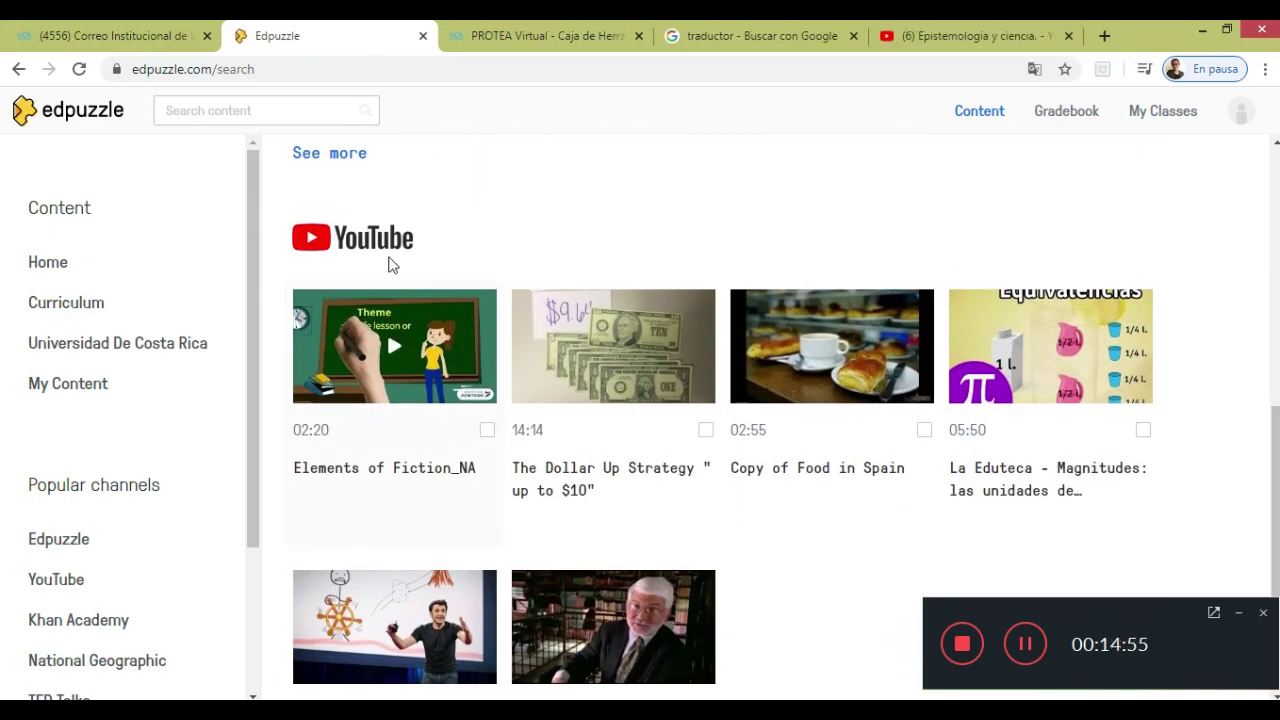
Visit the YouTube site from its logo, return to Edpuzzle, and show more videos of the YouTube channel
{"action": "left_click", "coordinate": [381, 237]}
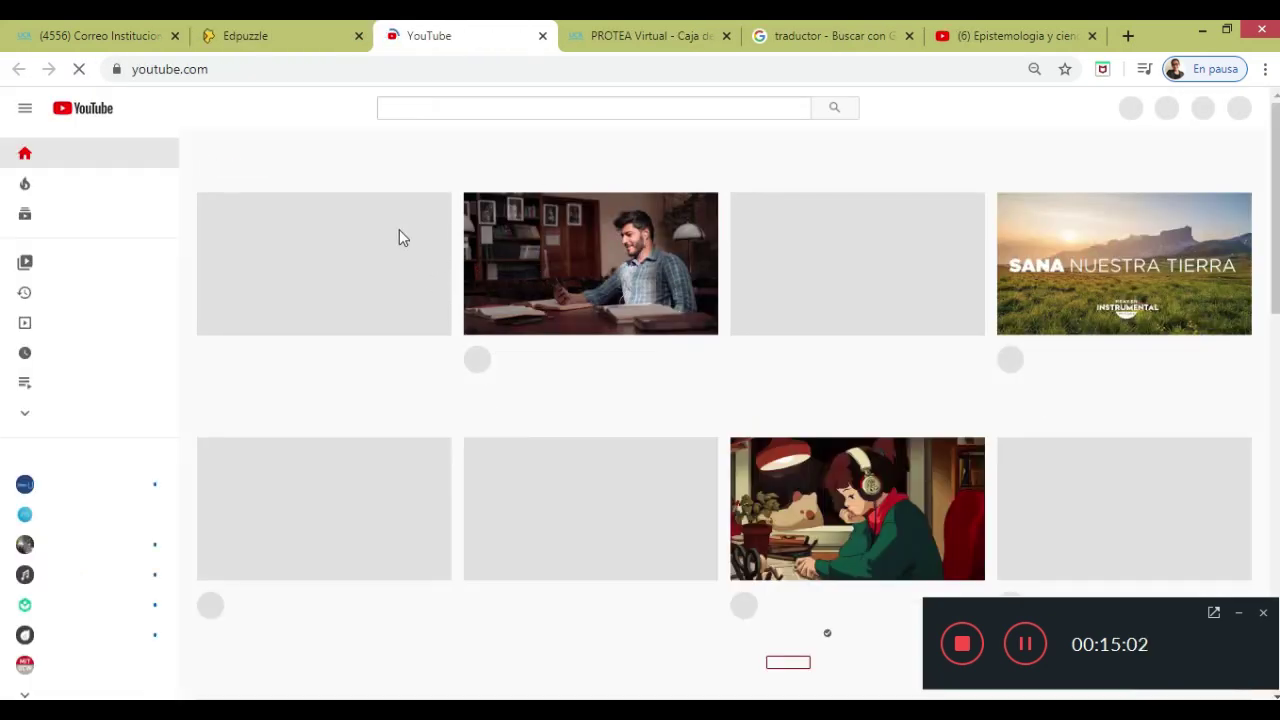
{"action": "left_click", "coordinate": [318, 38]}
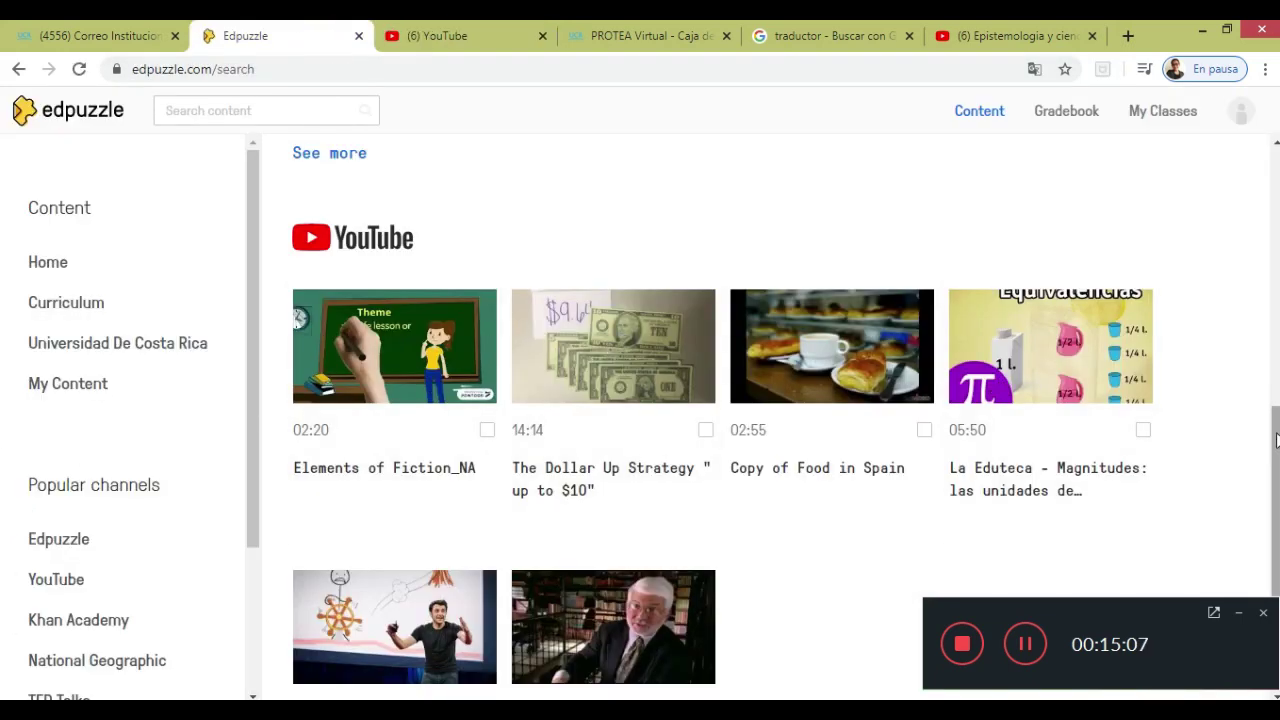
{"action": "scroll", "coordinate": [3, 468], "scroll_direction": "down", "scroll_amount": 1}
{"action": "scroll", "coordinate": [4, 490], "scroll_direction": "down", "scroll_amount": 2}
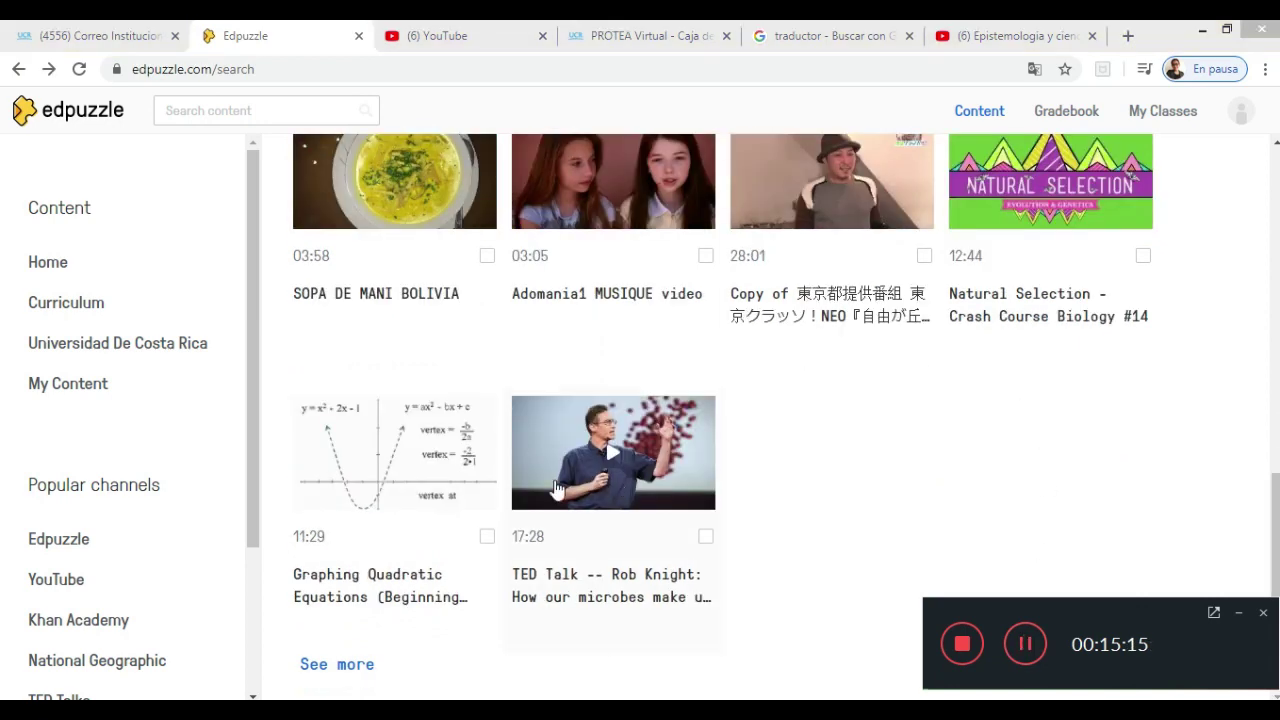
{"action": "left_click", "coordinate": [336, 672]}
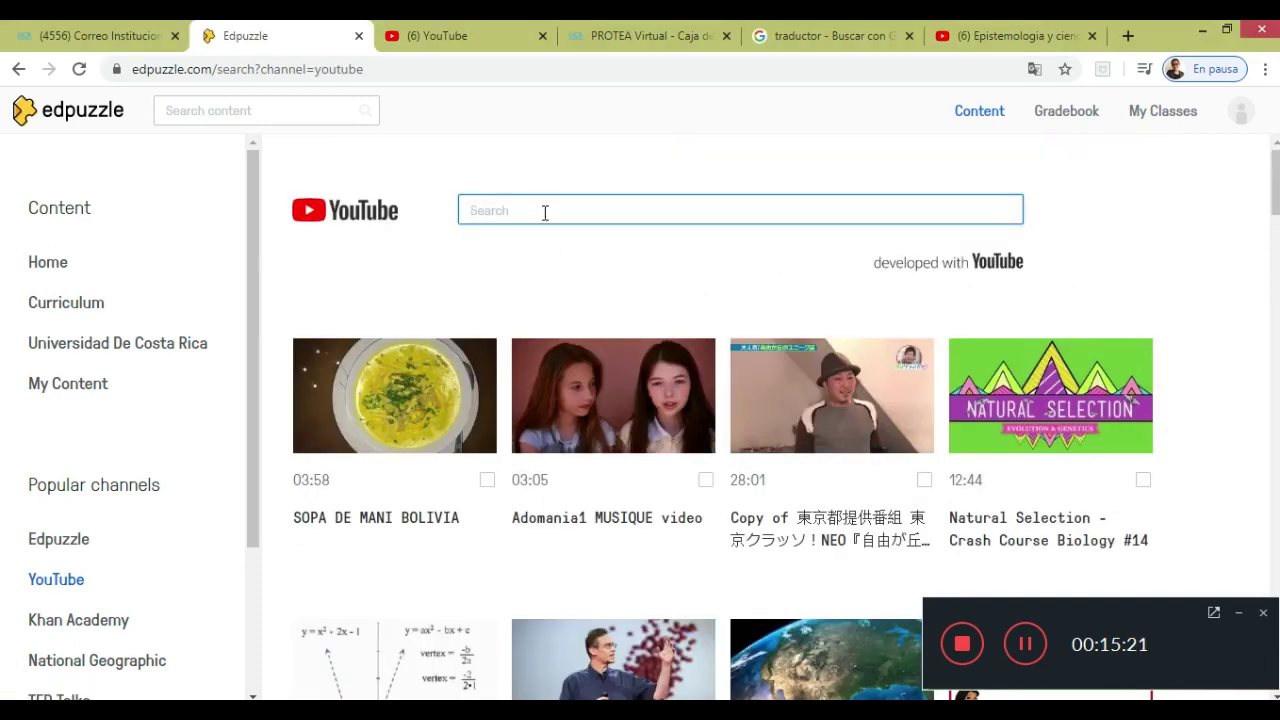
Copy the link of the YouTube video "Epistemologia y ciencia." and paste it into Edpuzzle's YouTube video search
{"action": "left_click", "coordinate": [983, 45]}
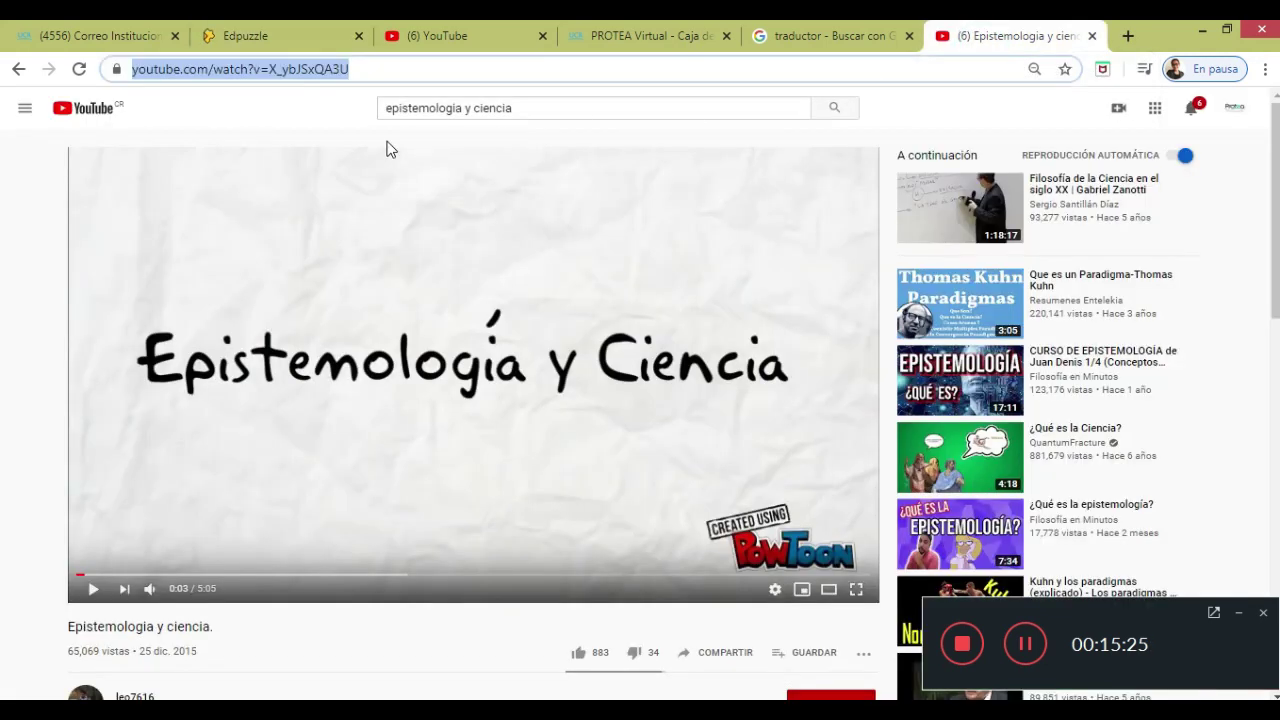
{"action": "right_click", "coordinate": [292, 69]}
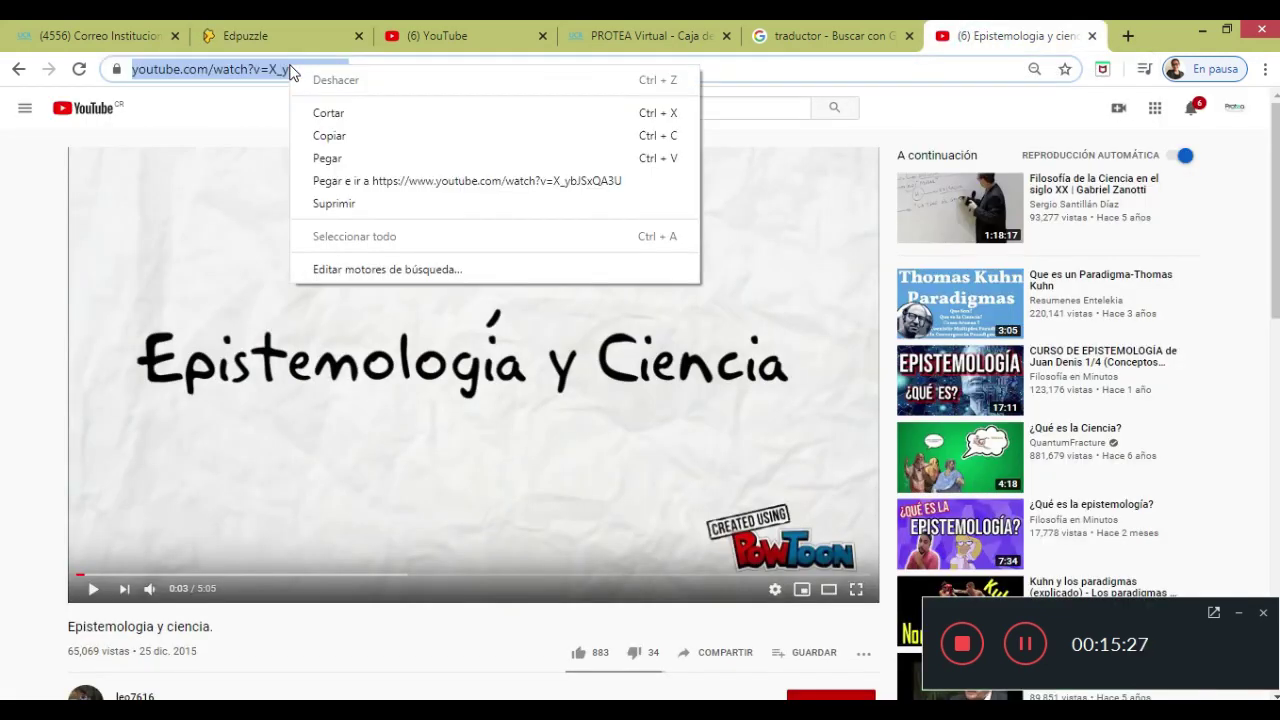
{"action": "left_click", "coordinate": [330, 135]}
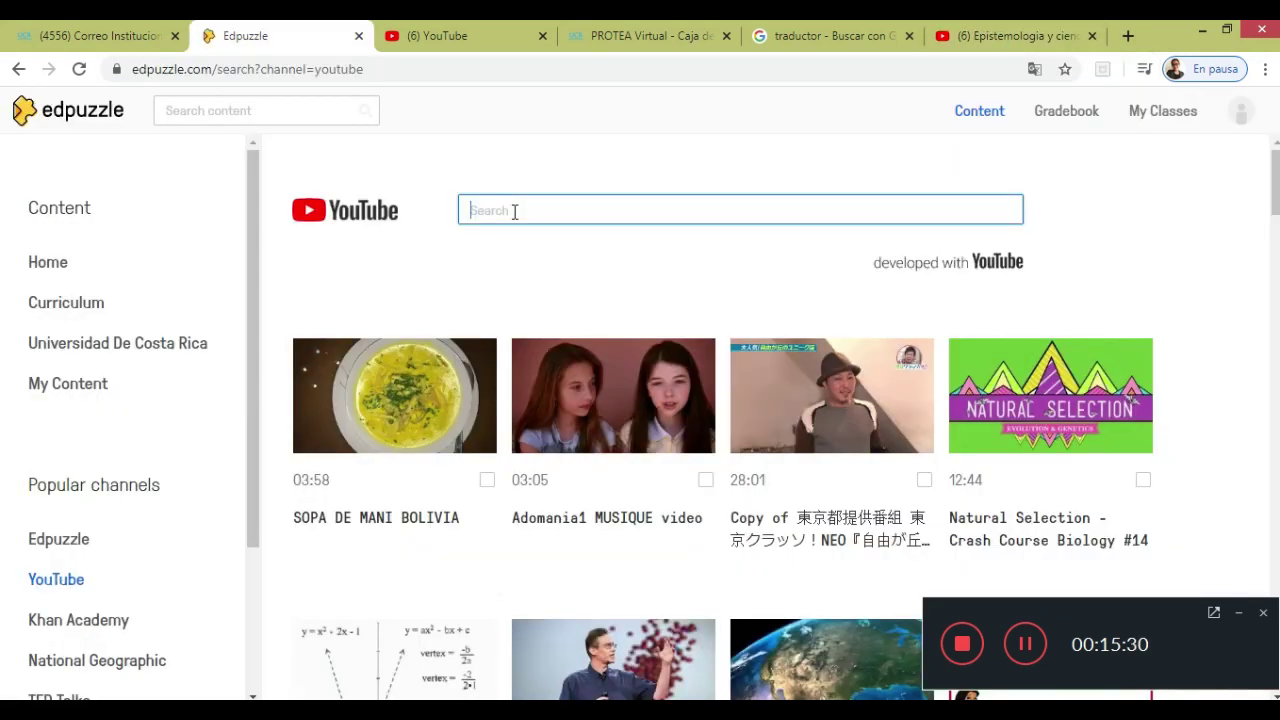
{"action": "right_click", "coordinate": [514, 217]}
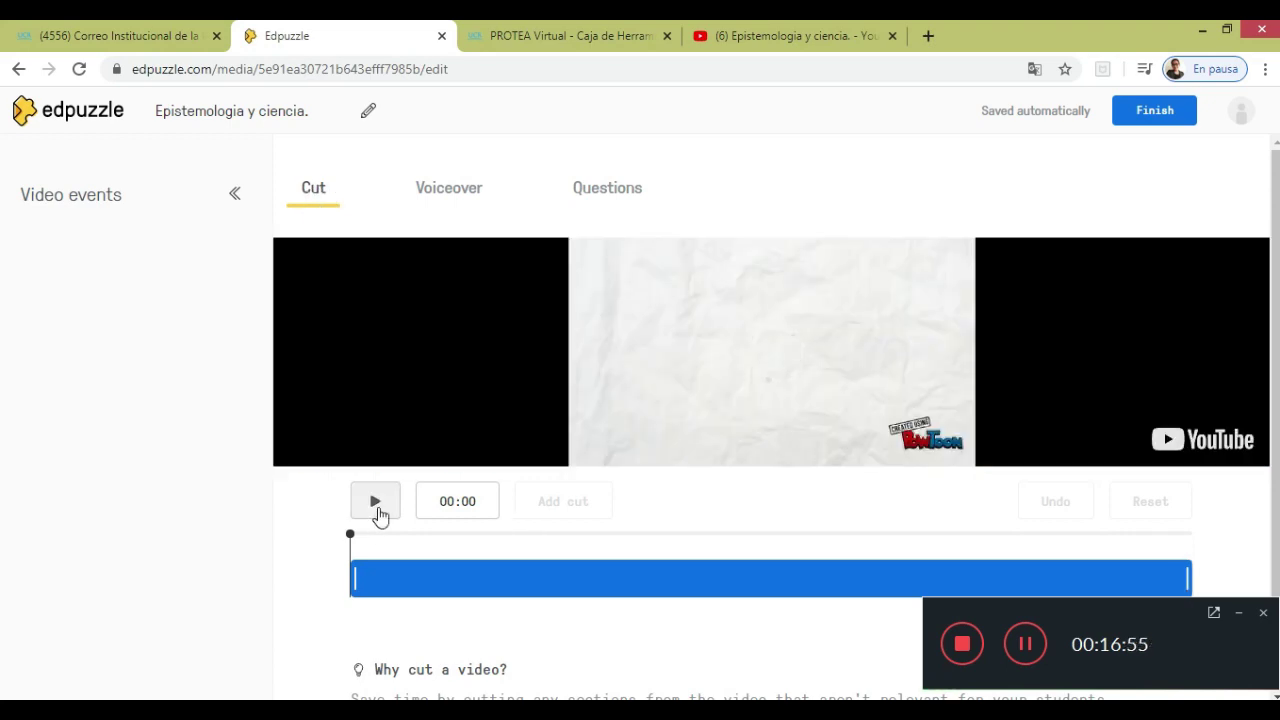
Play the opening of "Epistemologia y ciencia." and add a cut at 00:02
{"action": "left_click", "coordinate": [377, 512]}
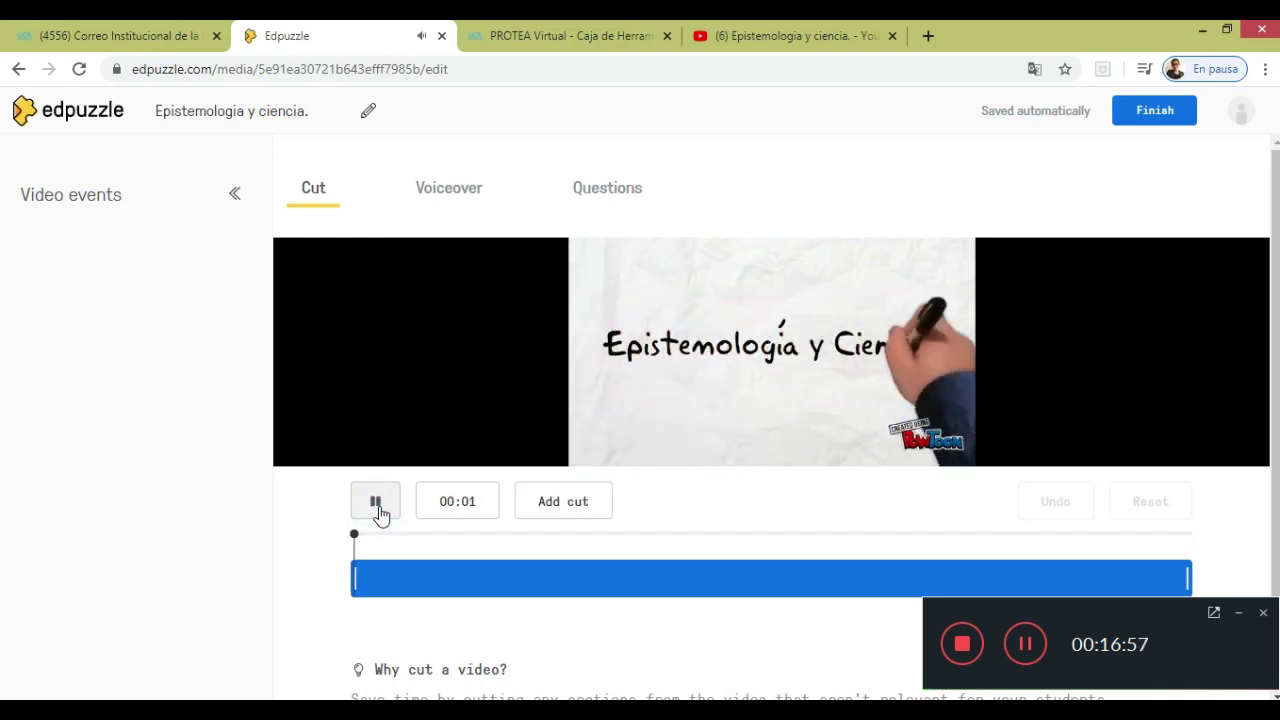
{"action": "left_click", "coordinate": [380, 512]}
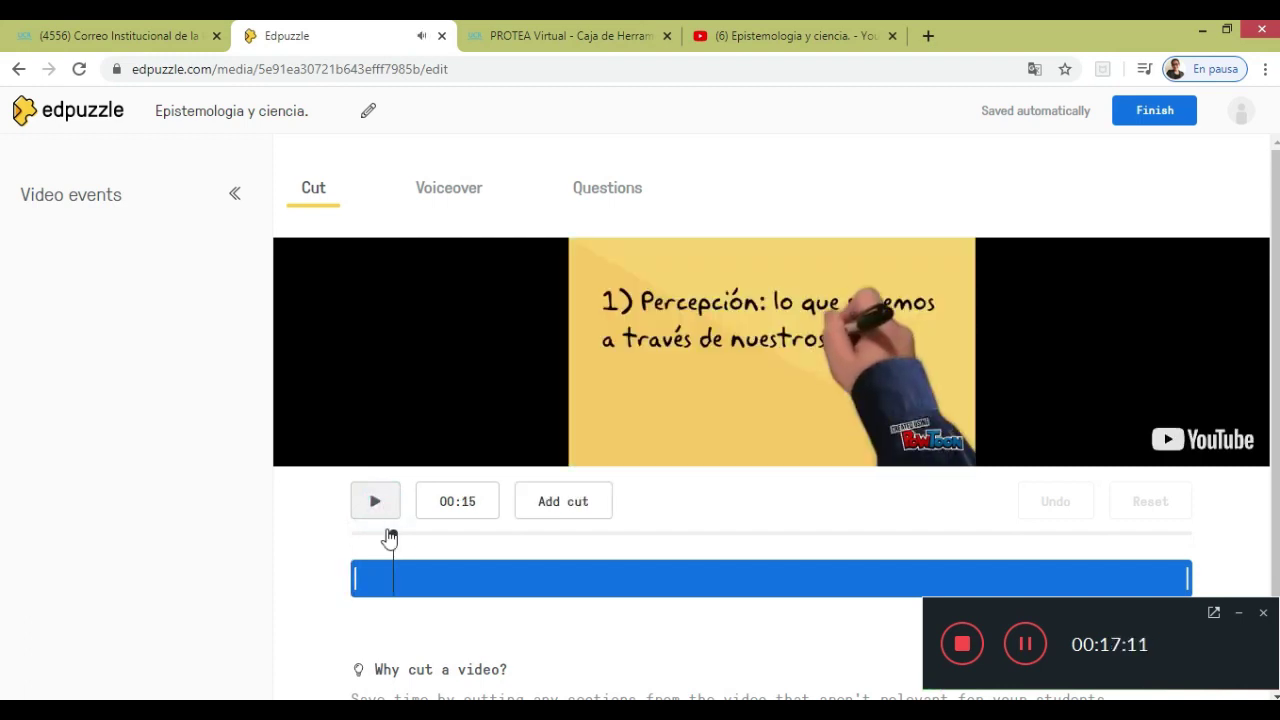
{"action": "left_click", "coordinate": [391, 536]}
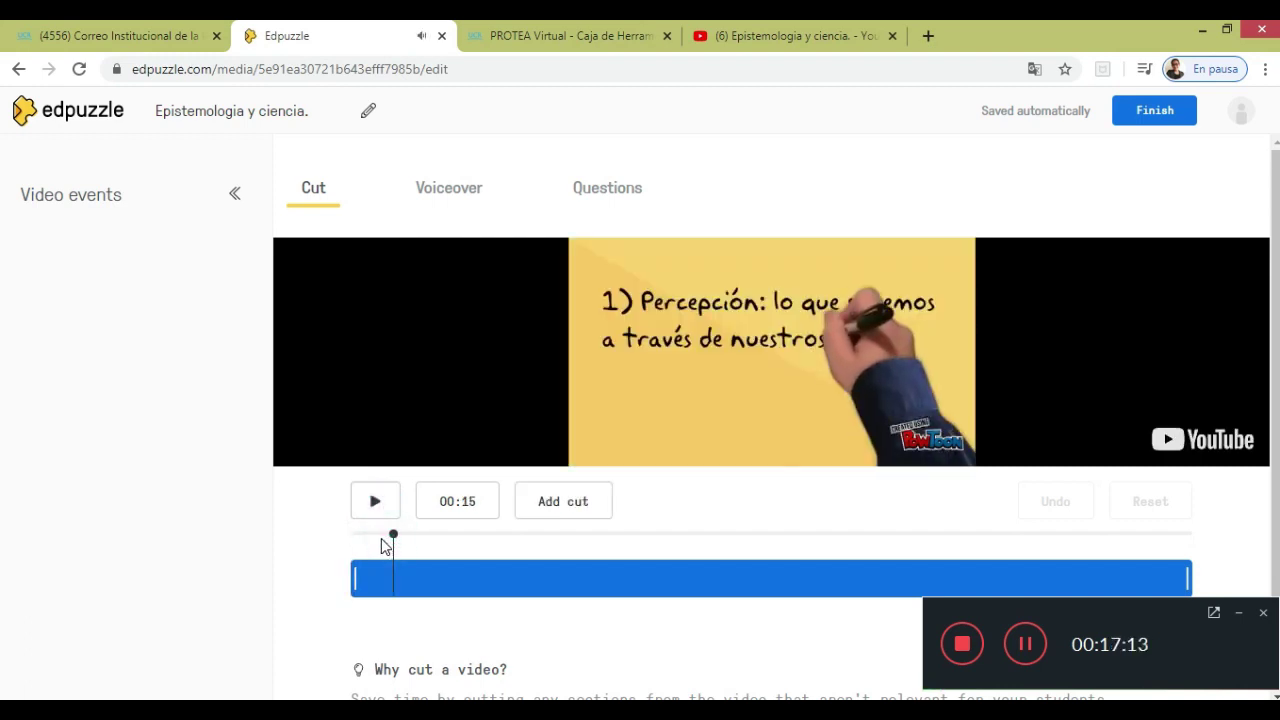
{"action": "left_click_drag", "start_coordinate": [394, 540], "coordinate": [357, 536]}
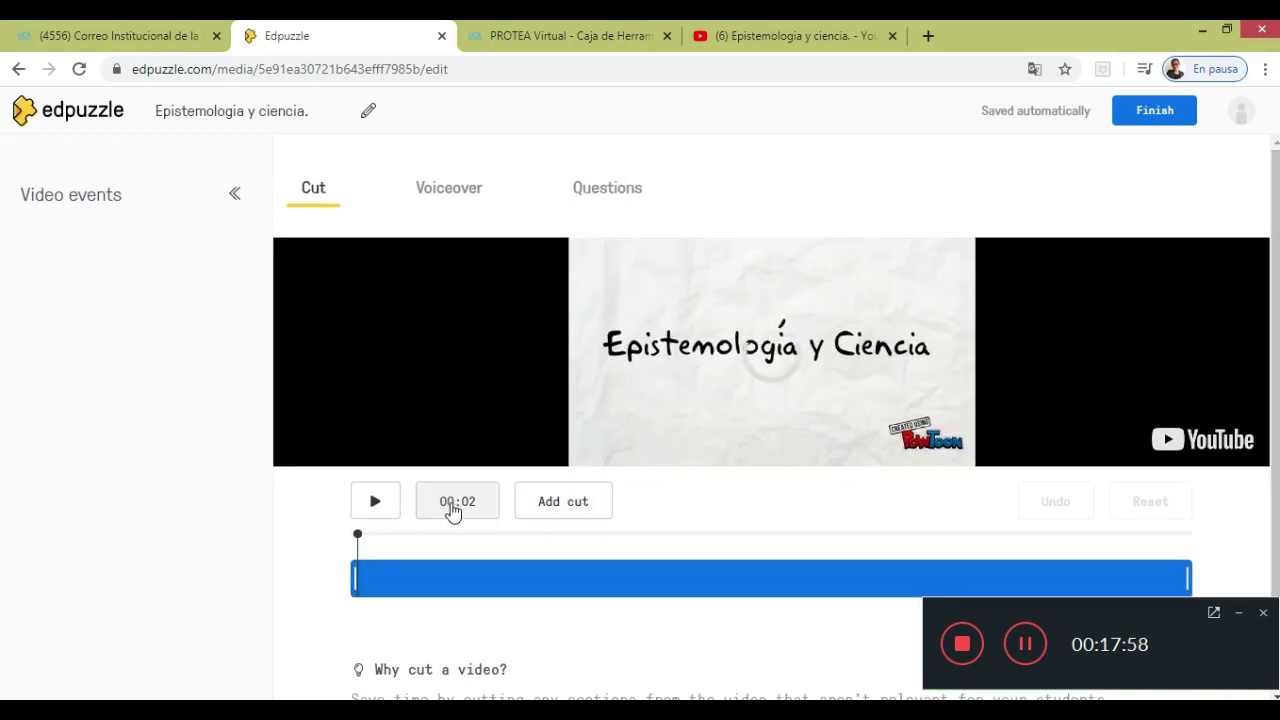
{"action": "left_click", "coordinate": [564, 514]}
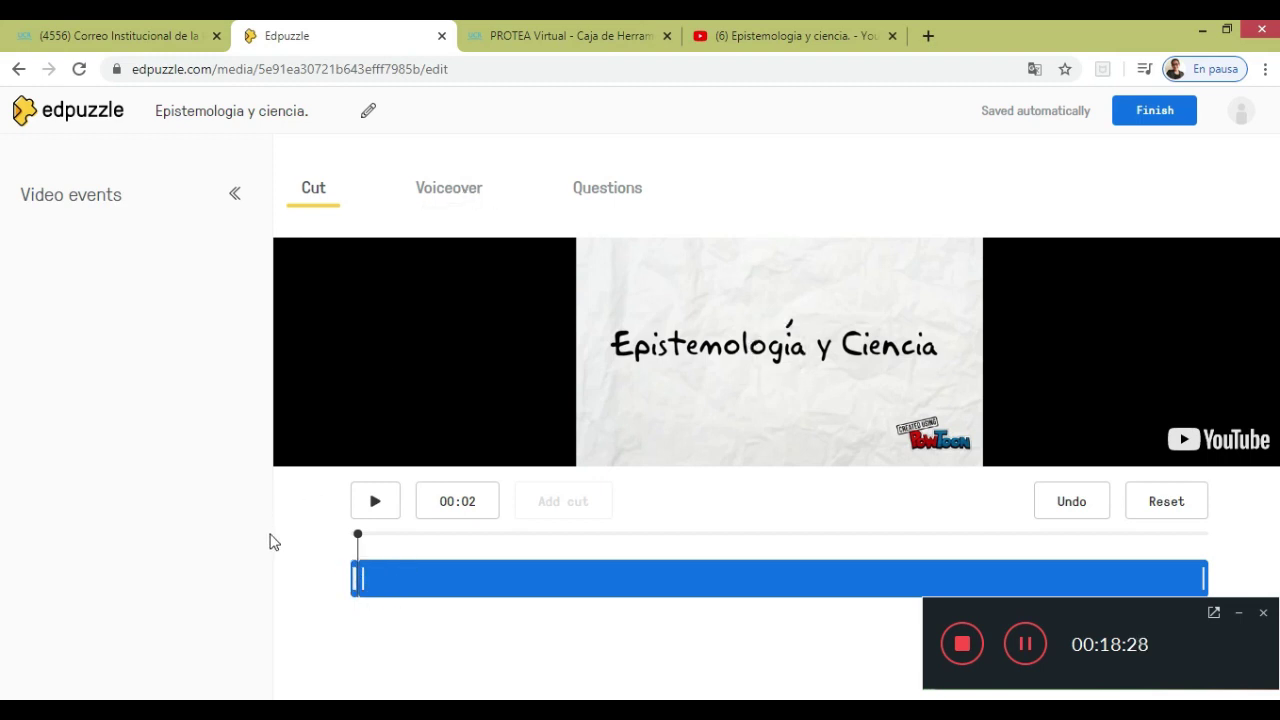
Record a voiceover on the video from 00:56 to 01:01
{"action": "left_click", "coordinate": [440, 200]}
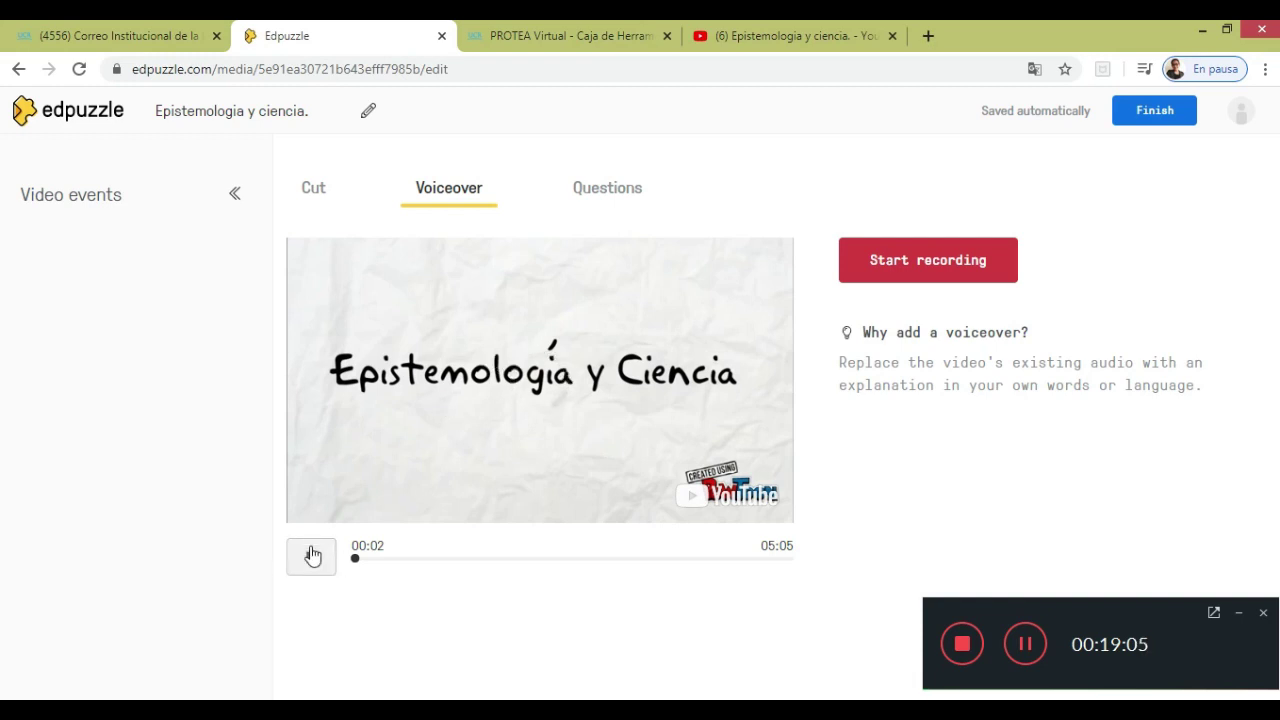
{"action": "left_click", "coordinate": [310, 560]}
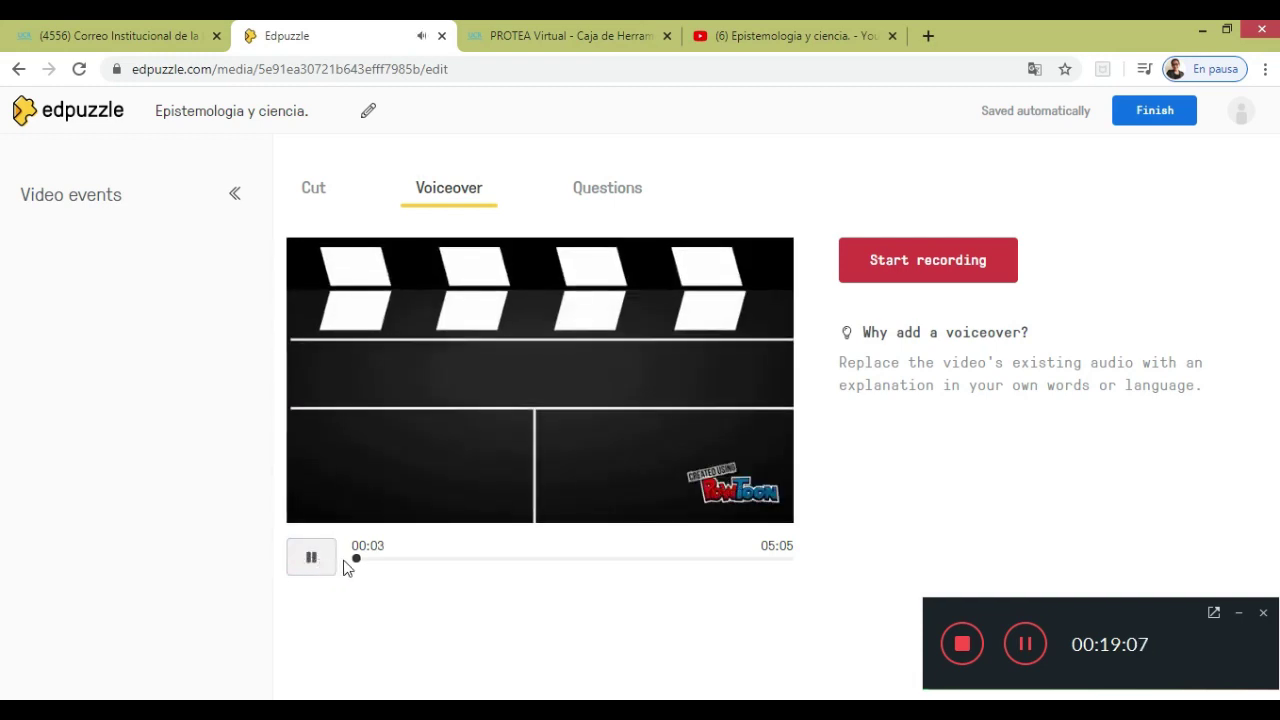
{"action": "left_click", "coordinate": [433, 560]}
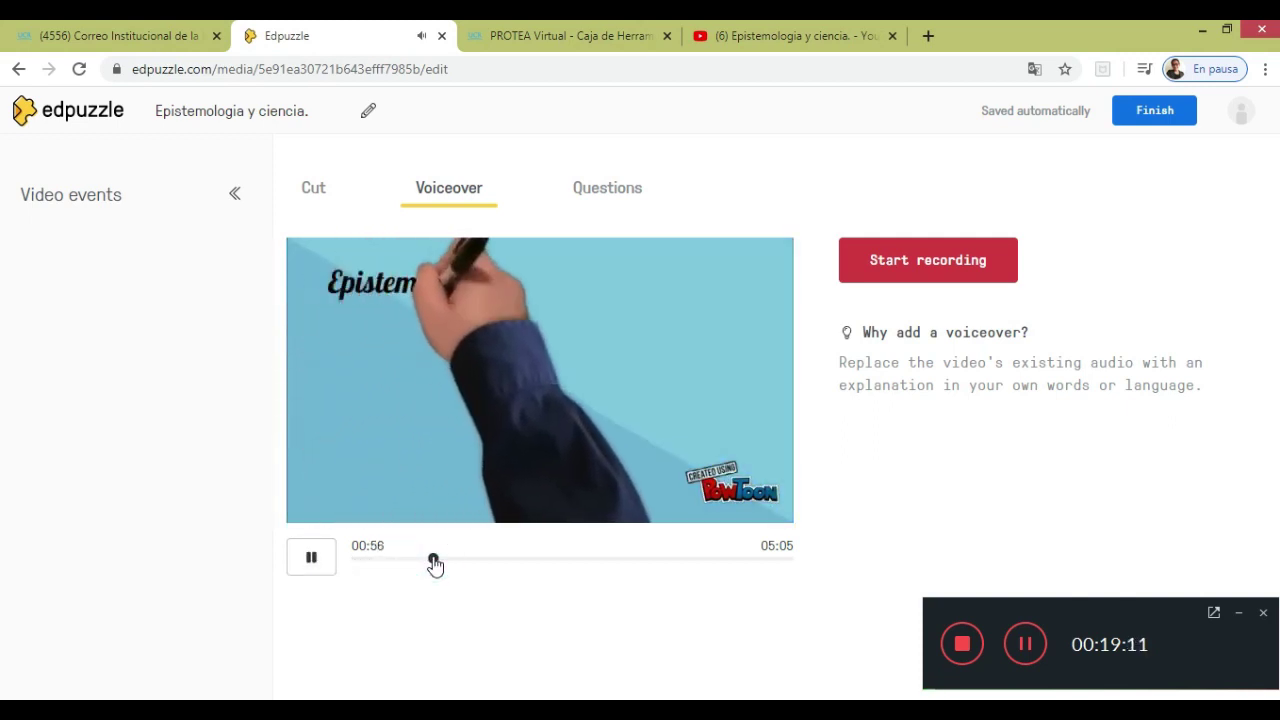
{"action": "left_click", "coordinate": [306, 552]}
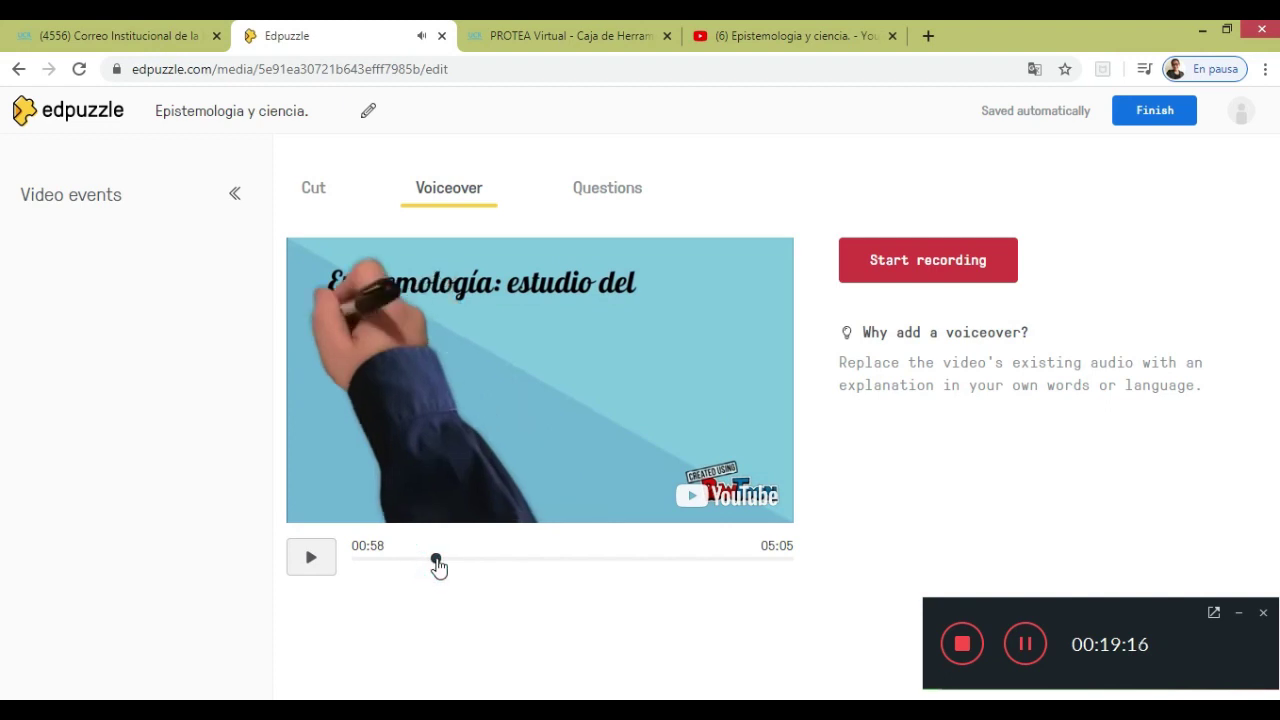
{"action": "left_click", "coordinate": [434, 562]}
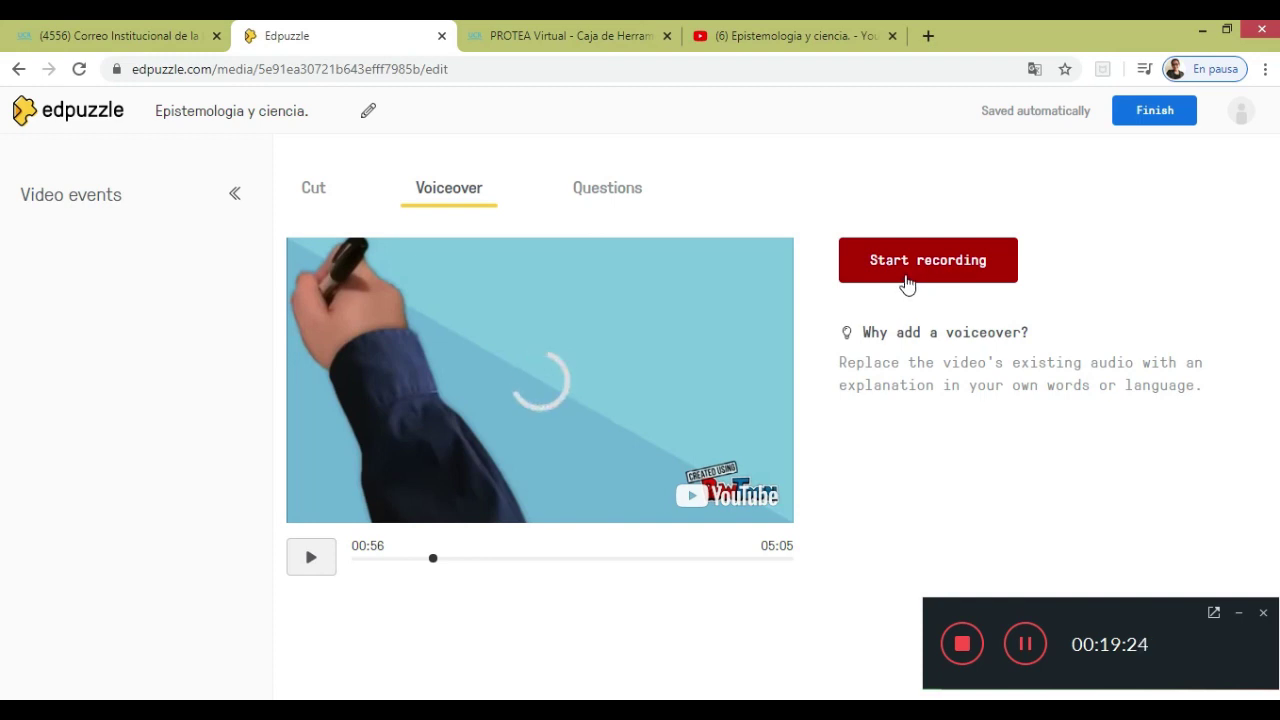
{"action": "left_click", "coordinate": [910, 280]}
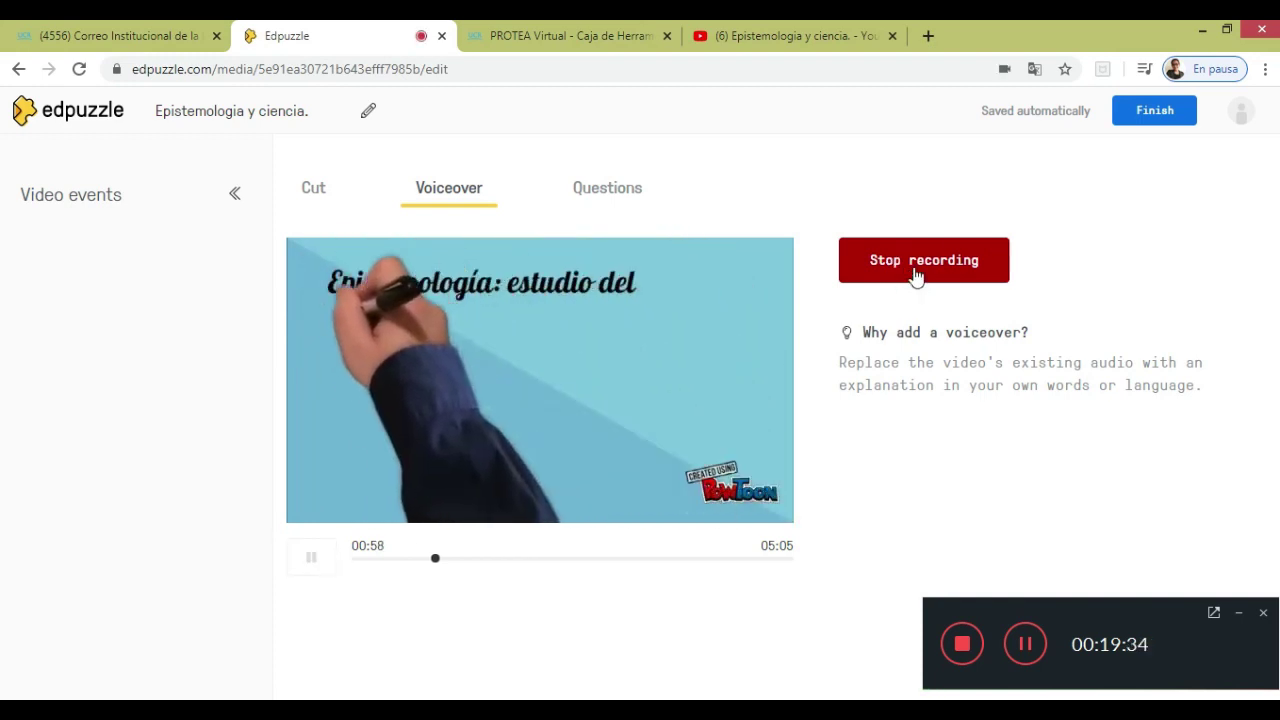
{"action": "left_click", "coordinate": [916, 276]}
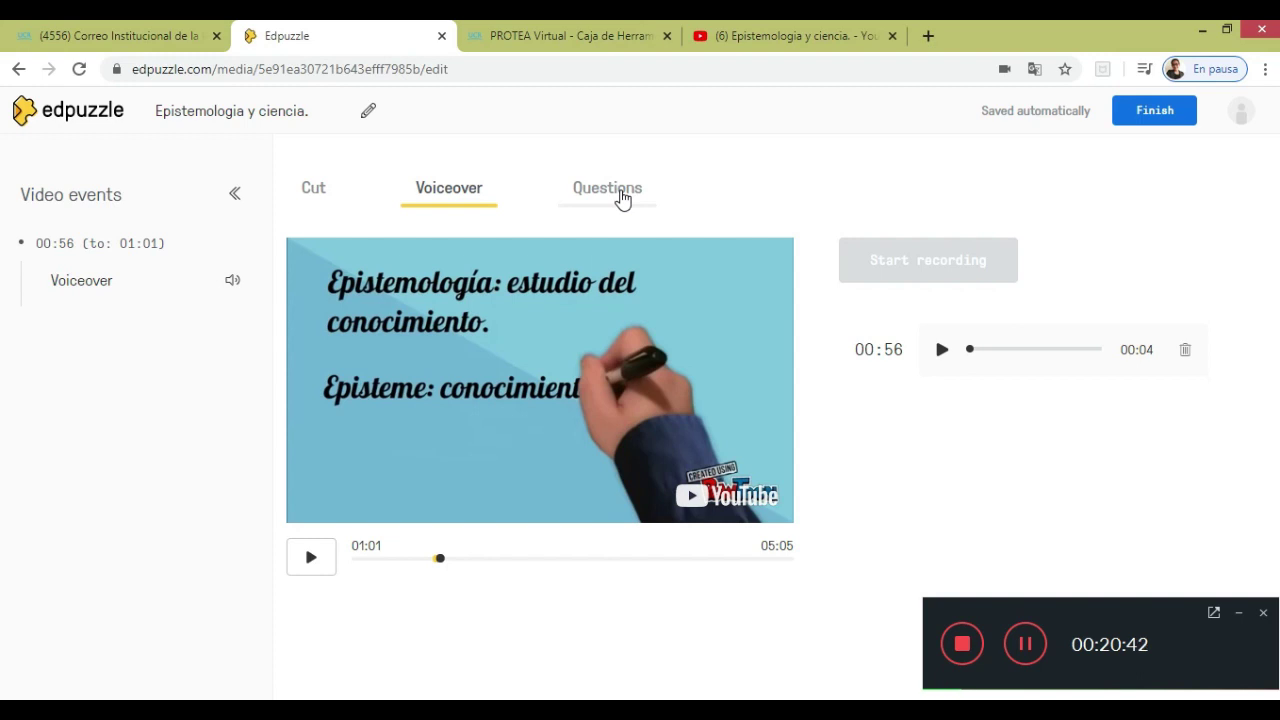
Start a multiple-choice question at 00:35 reading "¿Cuál de las siguientes es una manera de conocer planteada por Aristóteles?"
{"action": "left_click", "coordinate": [622, 198]}
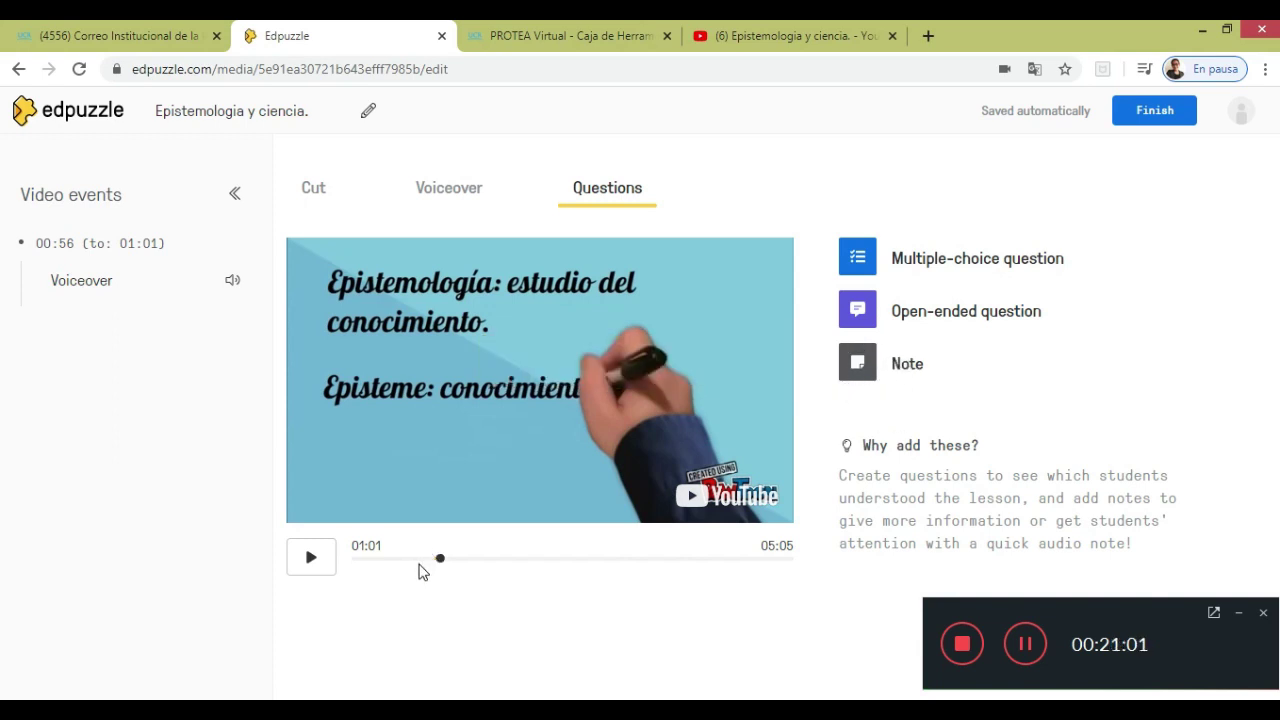
{"action": "left_click_drag", "start_coordinate": [440, 568], "coordinate": [314, 566]}
{"action": "left_click", "coordinate": [312, 563]}
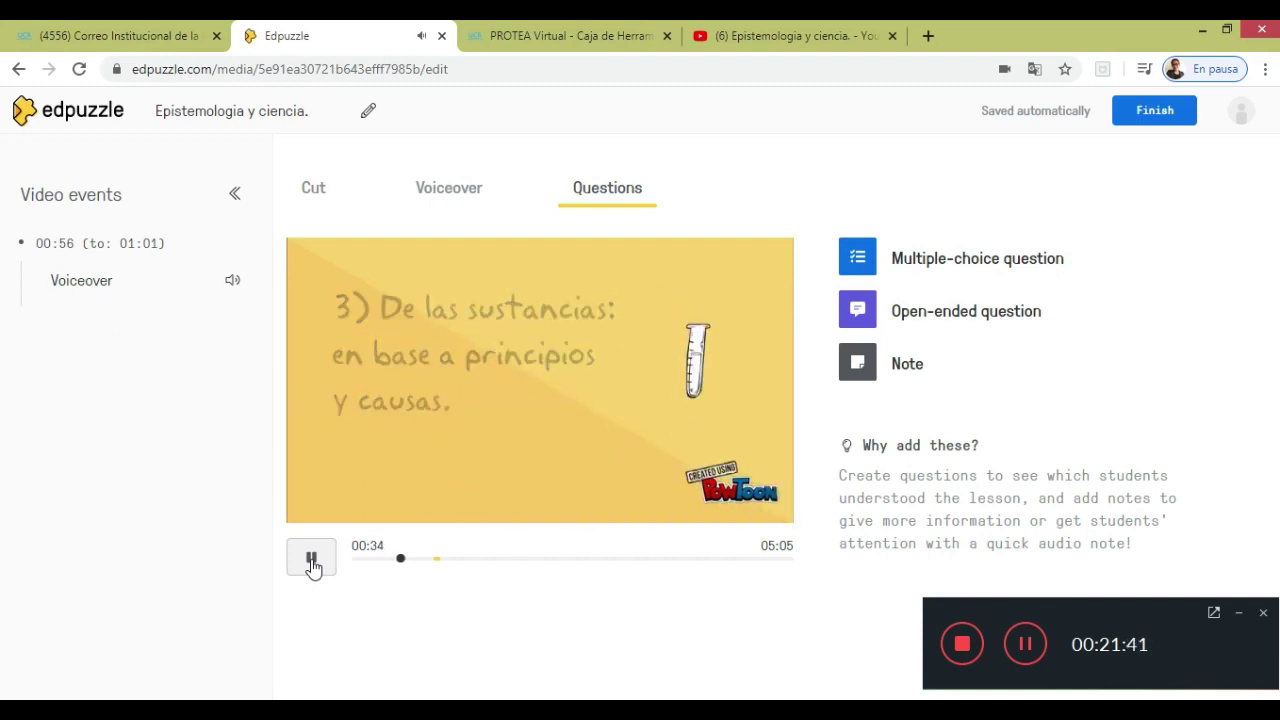
{"action": "left_click", "coordinate": [312, 566]}
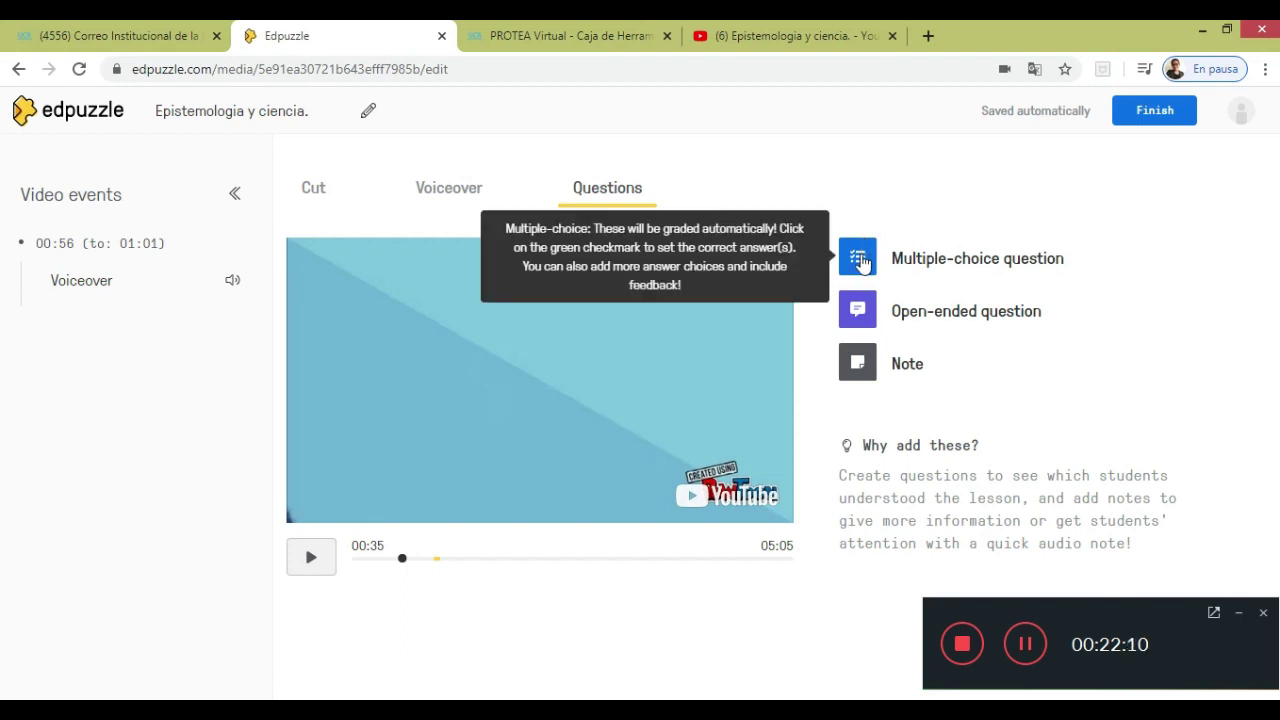
{"action": "left_click", "coordinate": [858, 259]}
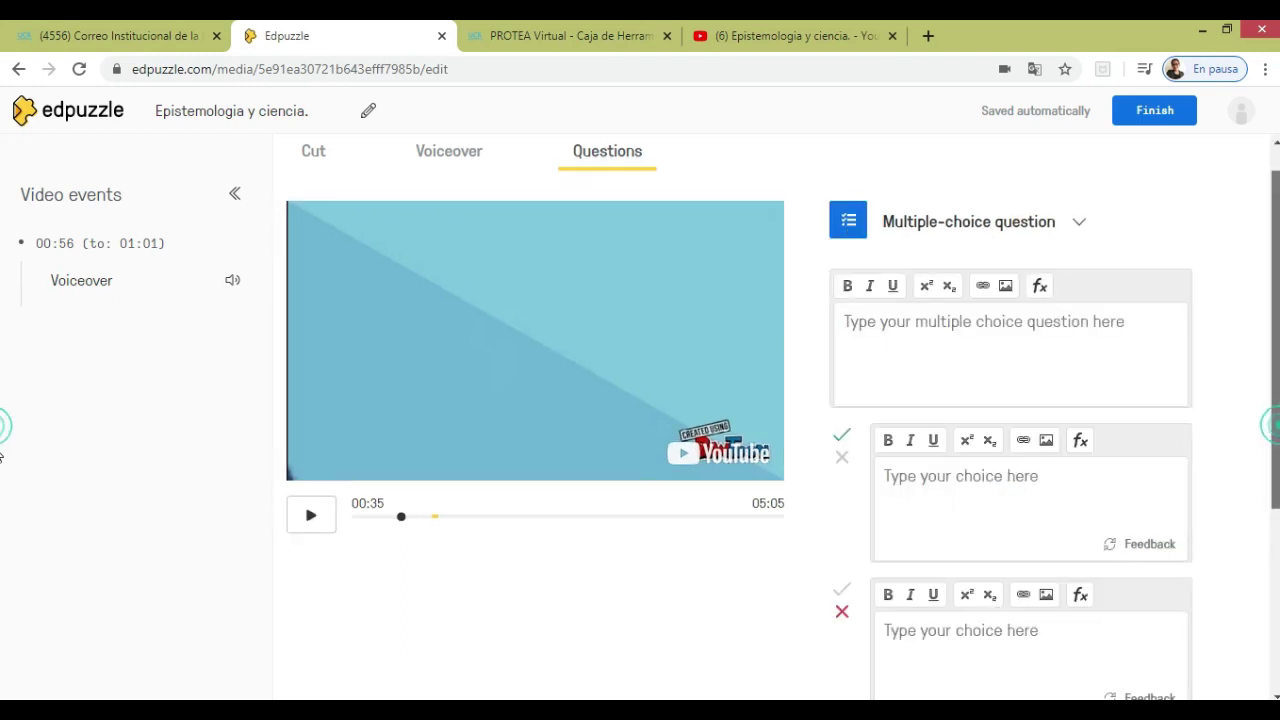
{"action": "scroll", "coordinate": [1240, 405], "scroll_direction": "down", "scroll_amount": 1}
{"action": "left_click", "coordinate": [961, 288]}
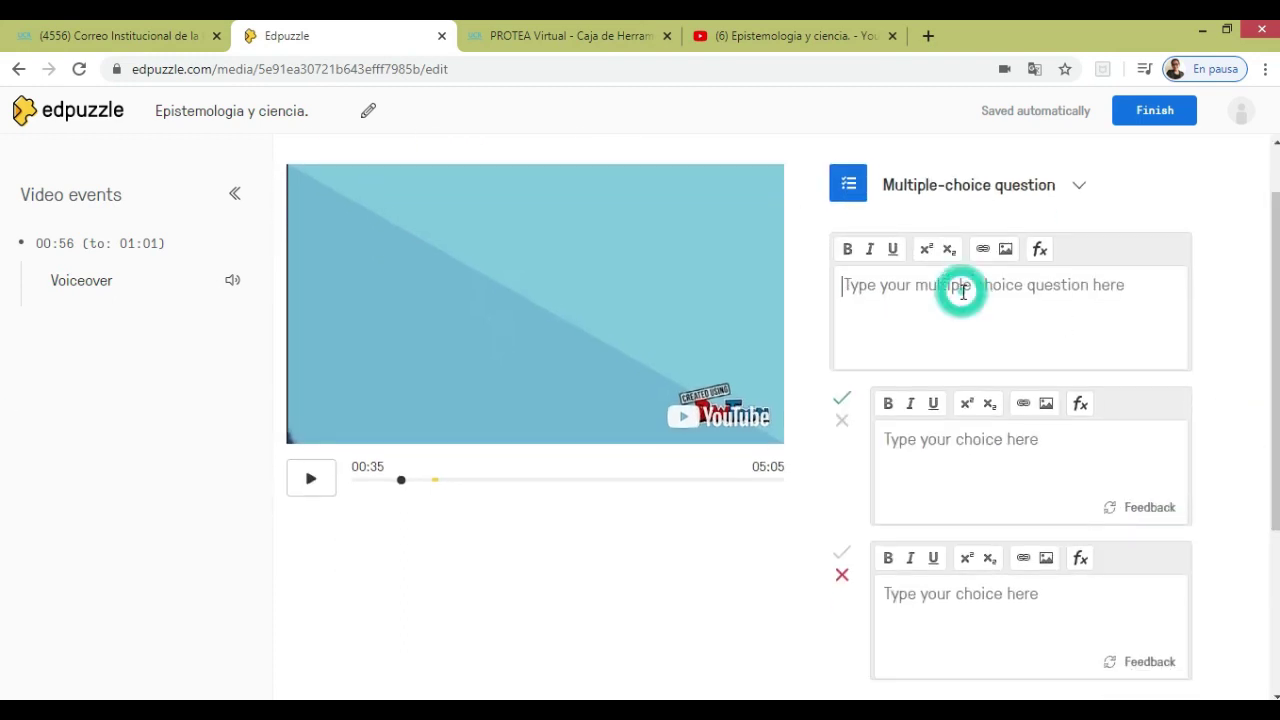
{"action": "type", "text": "¿Cuál de las siguientes es una manera de conocer planteada por Aristóteles?"}
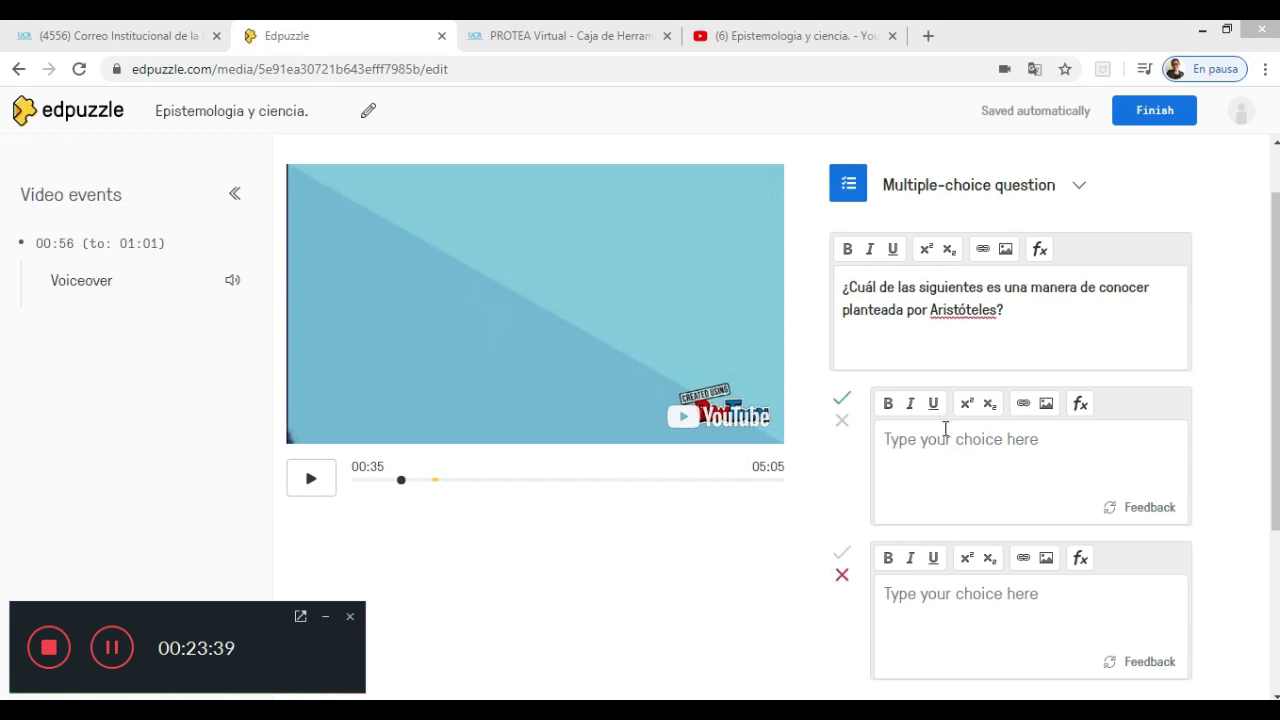
Enter "Experiencia" as the first answer choice, marked correct, and "Imaginando" as the second, incorrect one
{"action": "left_click", "coordinate": [948, 442]}
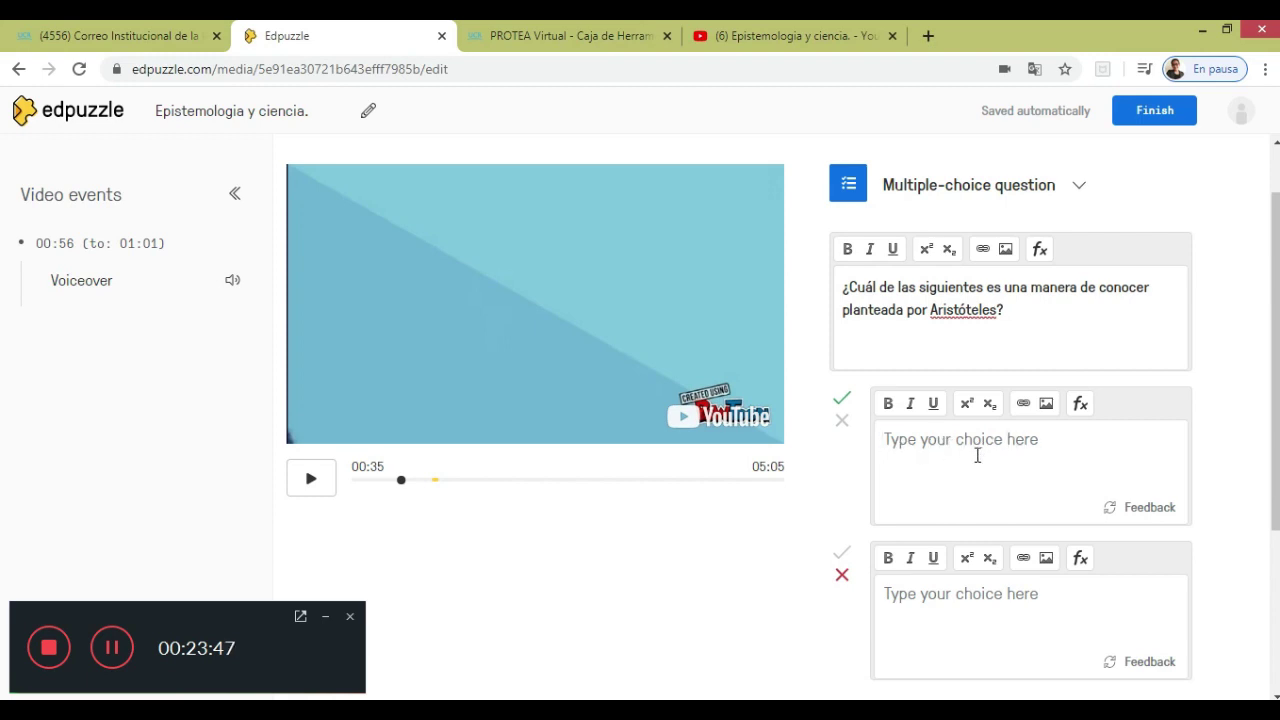
{"action": "left_click_drag", "start_coordinate": [114, 657], "coordinate": [1017, 648]}
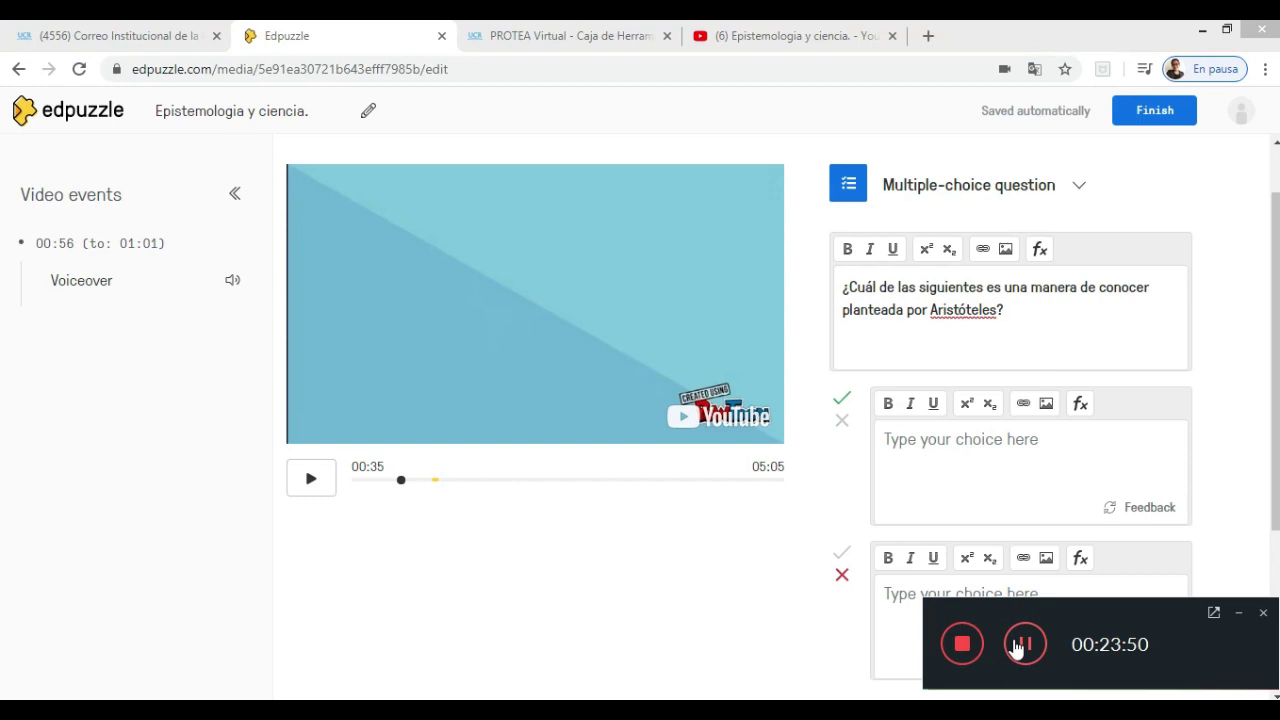
{"action": "left_click", "coordinate": [1002, 438]}
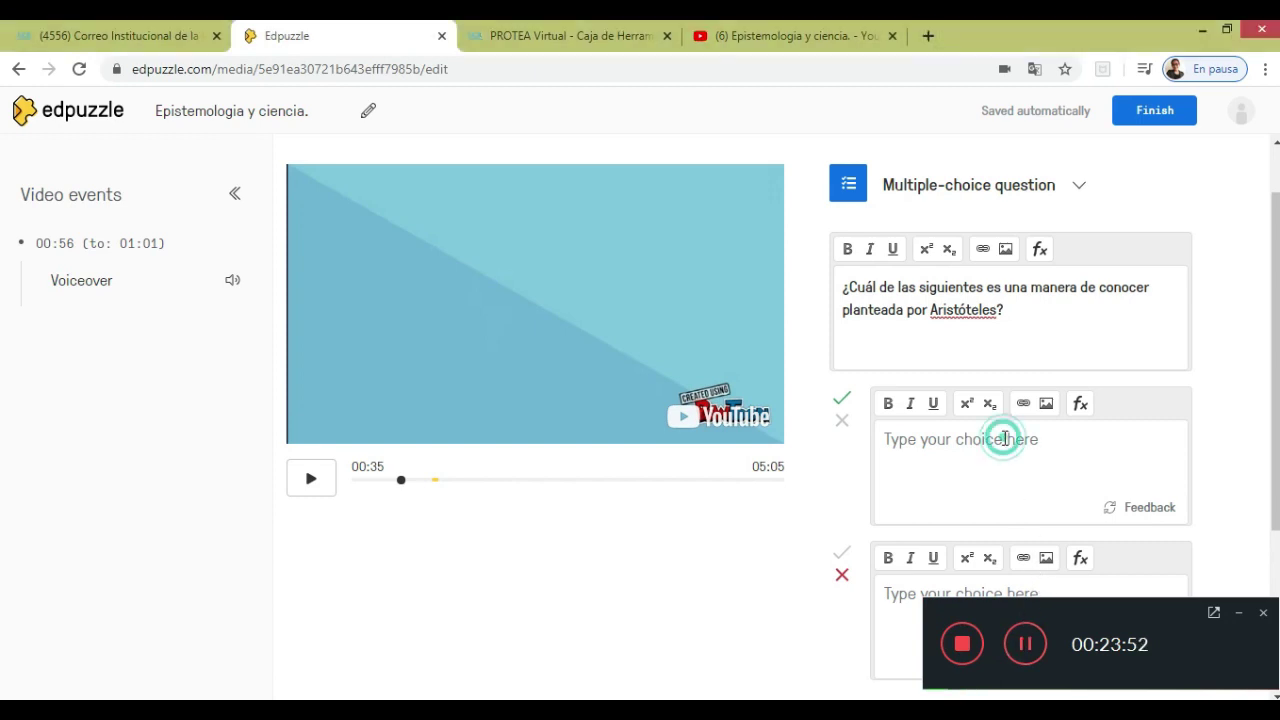
{"action": "type", "text": "E"}
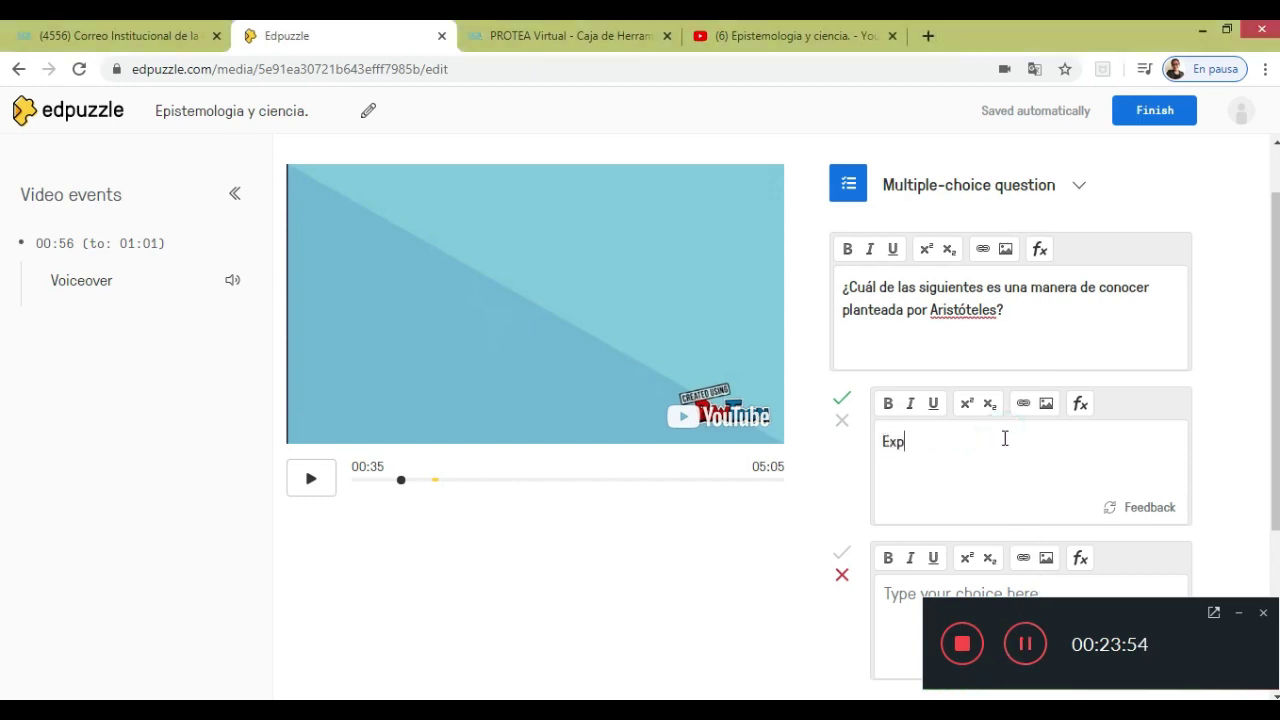
{"action": "type", "text": "xp"}
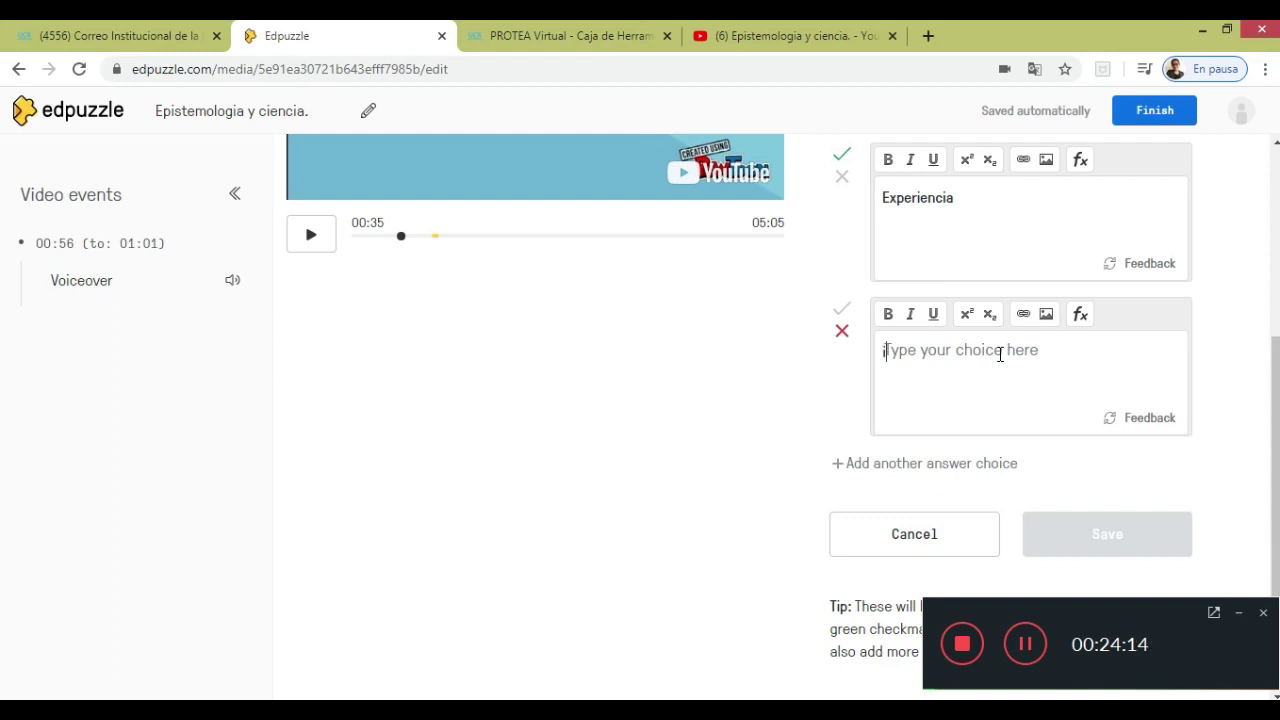
{"action": "type", "text": "Imaginando"}
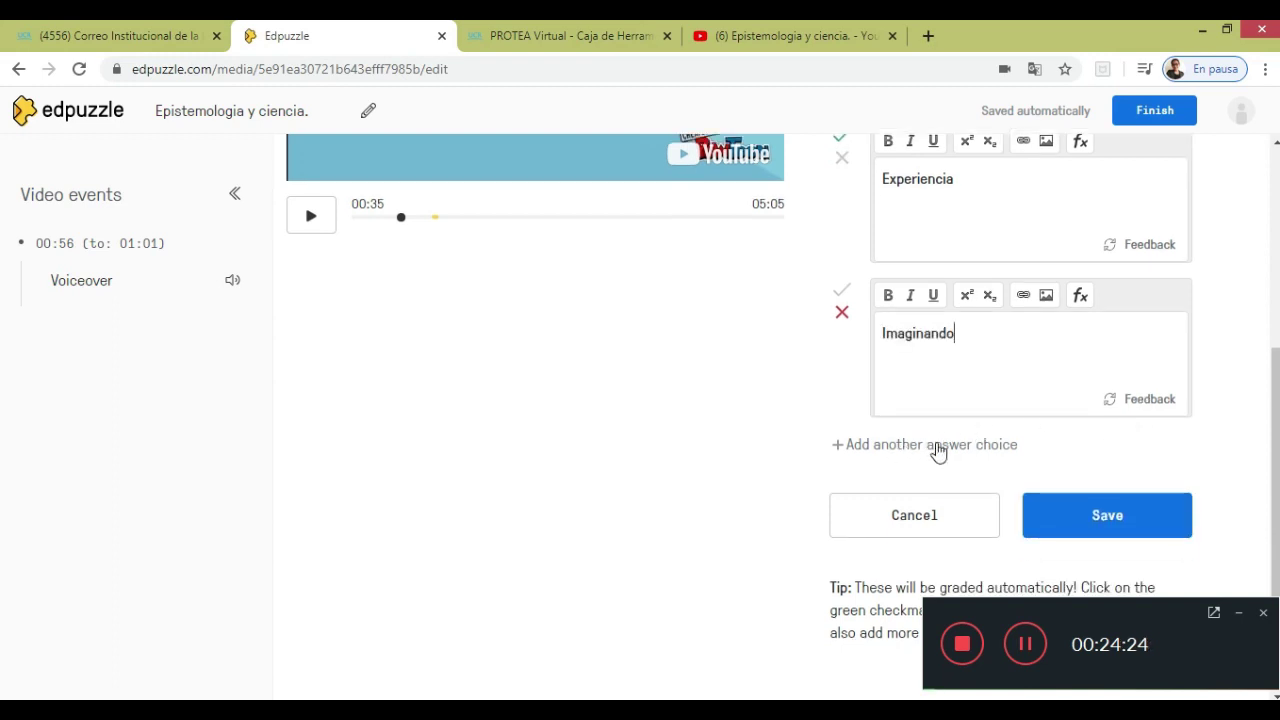
{"action": "left_click", "coordinate": [938, 452]}
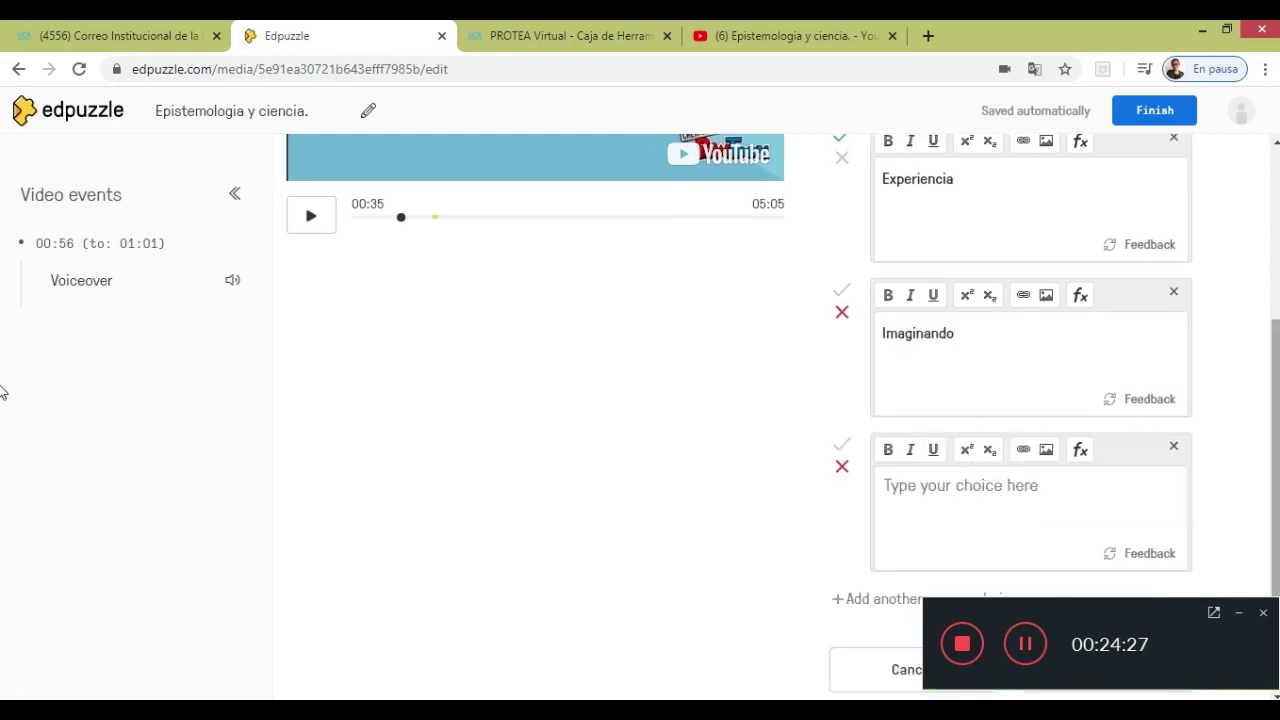
{"action": "scroll", "coordinate": [3, 410], "scroll_direction": "down", "scroll_amount": 1}
{"action": "scroll", "coordinate": [3, 414], "scroll_direction": "down", "scroll_amount": 1}
{"action": "scroll", "coordinate": [3, 414], "scroll_direction": "up", "scroll_amount": 3}
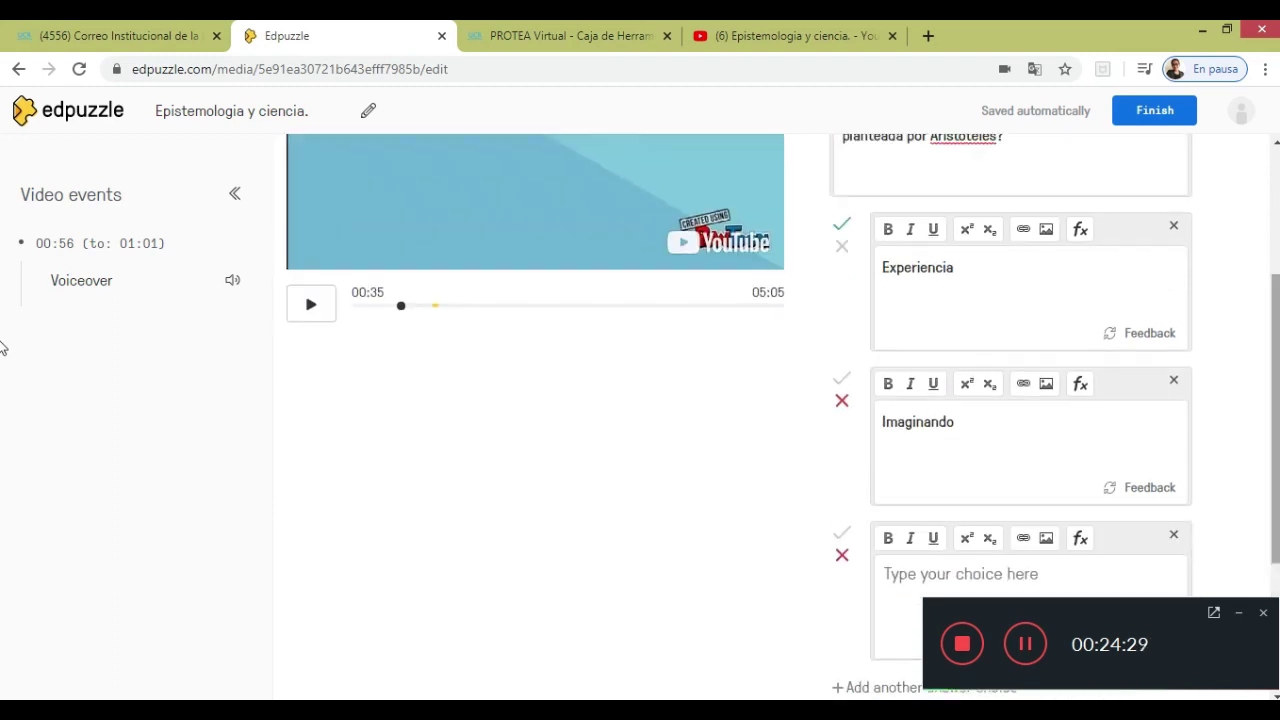
{"action": "left_click", "coordinate": [842, 382]}
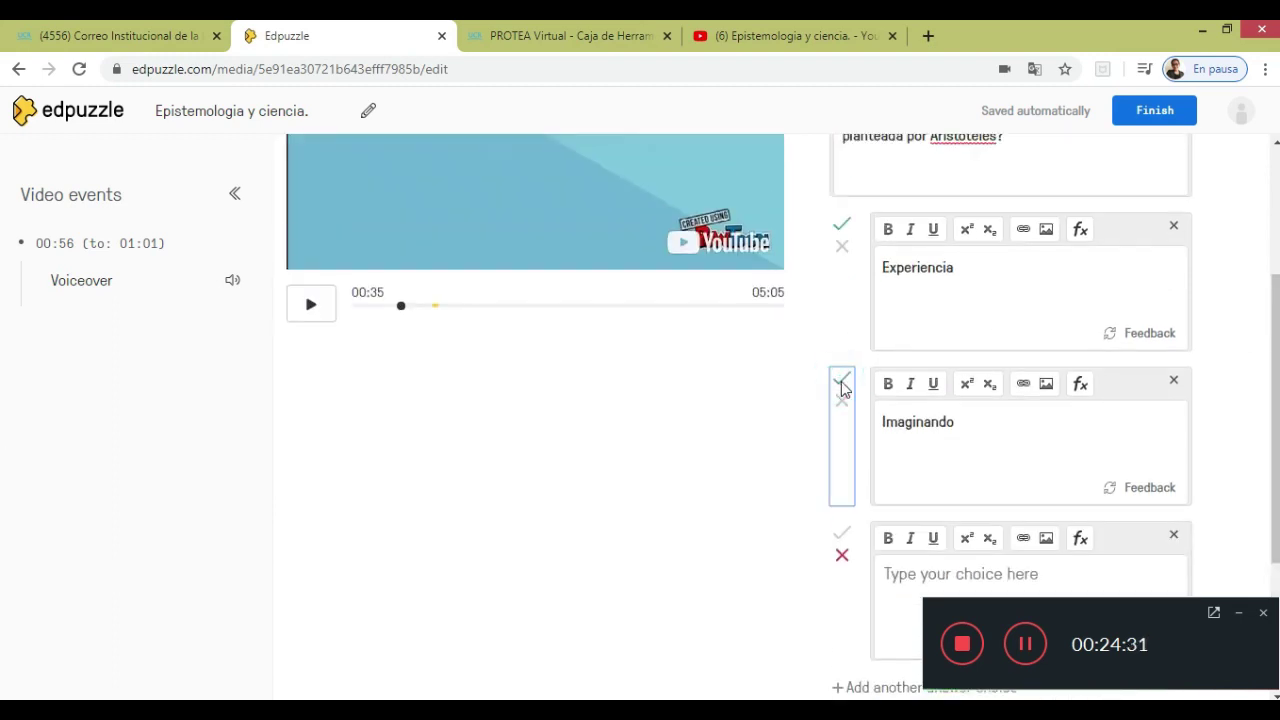
{"action": "left_click", "coordinate": [845, 404]}
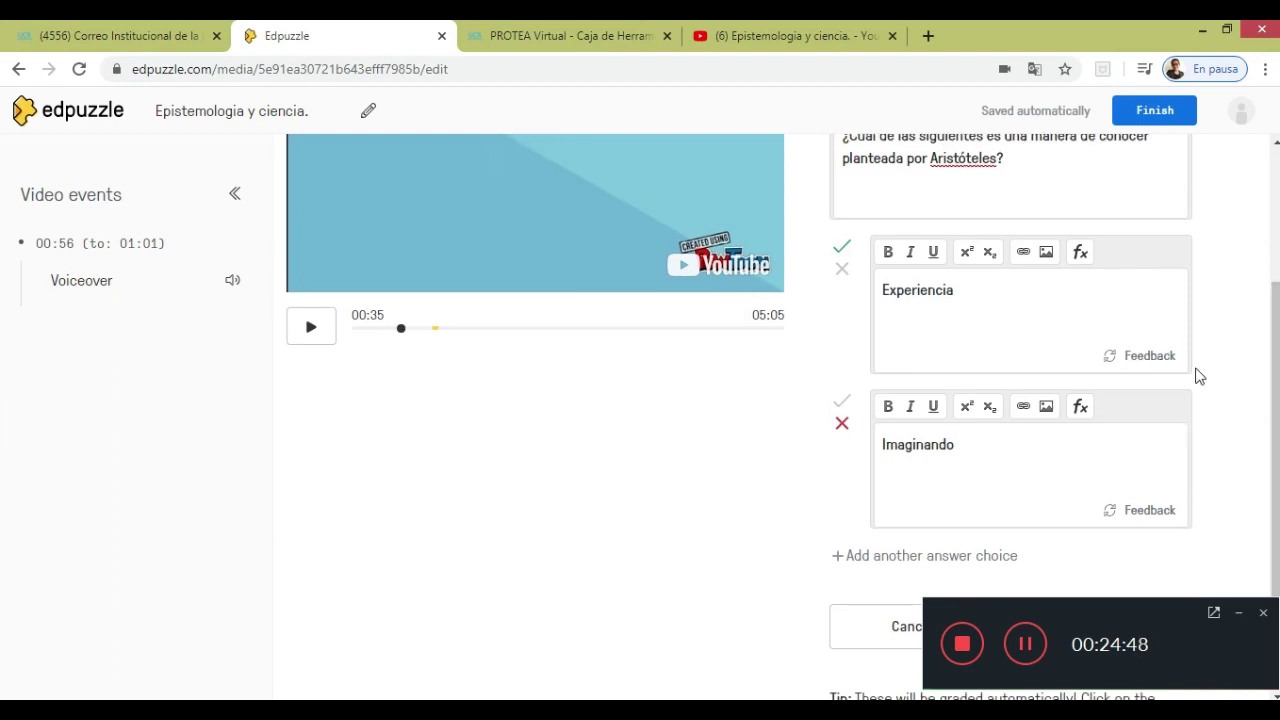
Add the feedback "Piensen en su conocimiento adquirido más recientemente, ¿Cómo lo alcanzaron?" to the Experiencia choice and save the question
{"action": "scroll", "coordinate": [1160, 394], "scroll_direction": "up", "scroll_amount": 1}
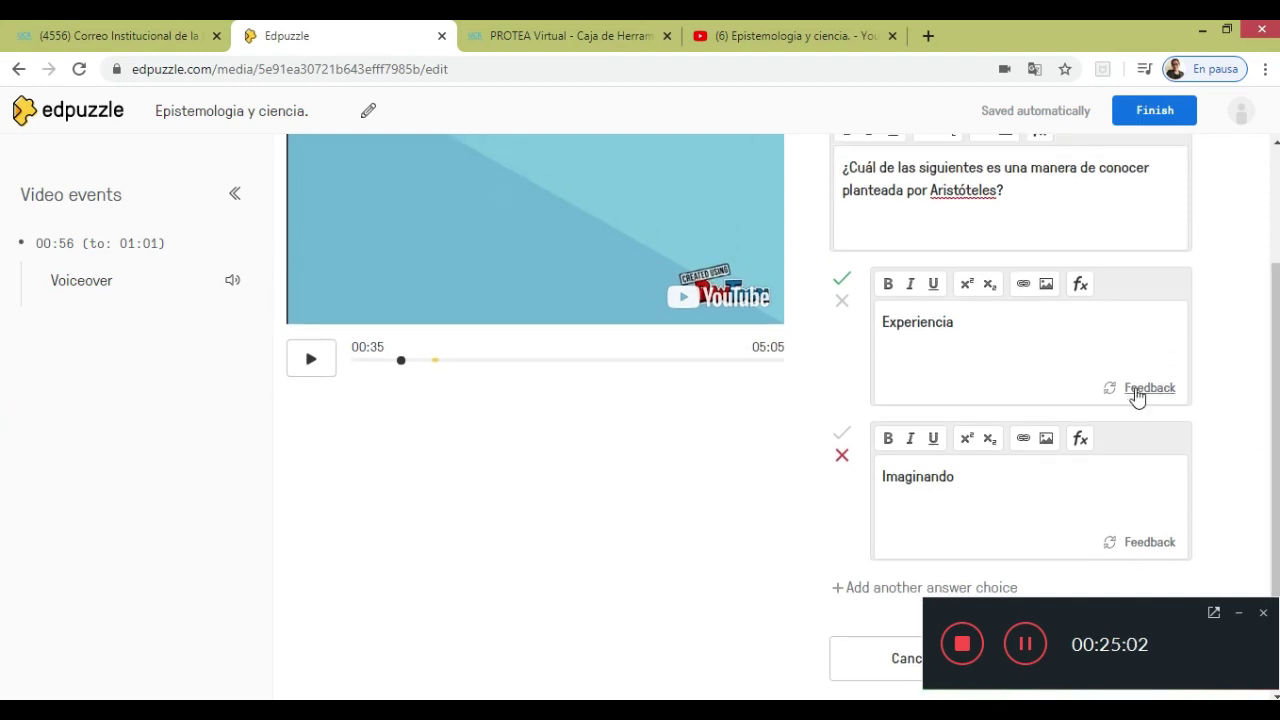
{"action": "left_click", "coordinate": [1138, 394]}
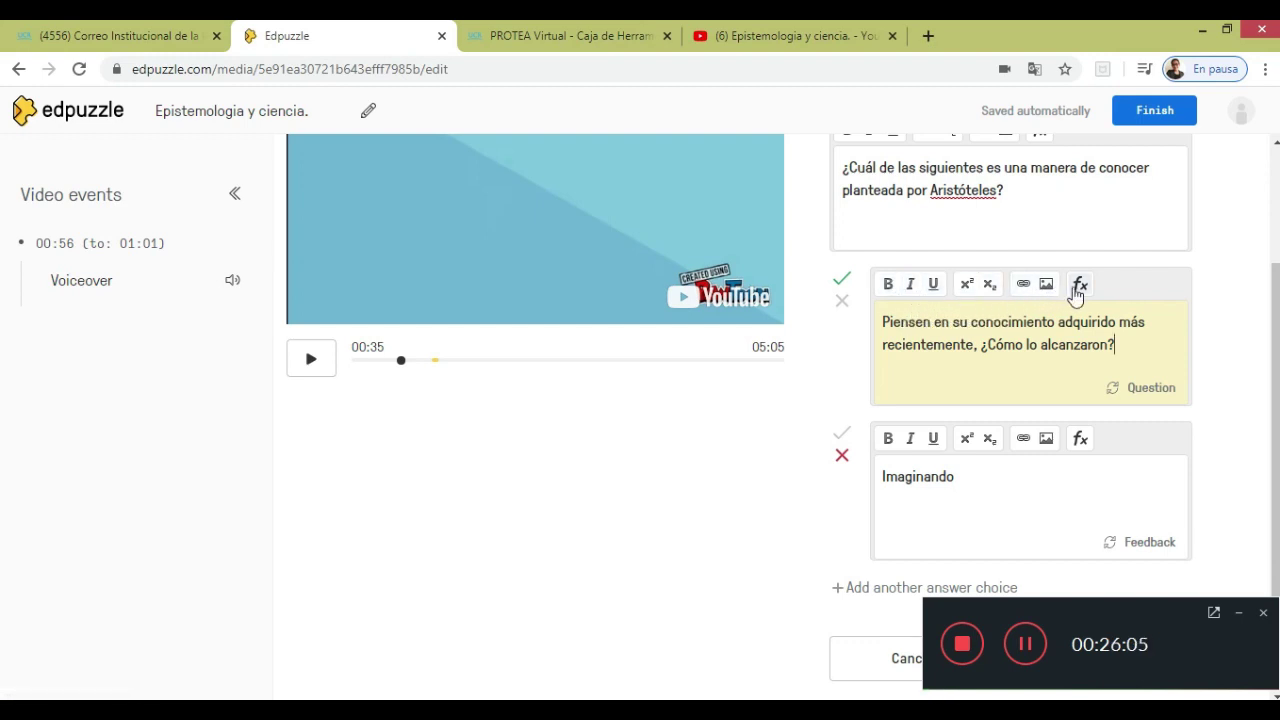
{"action": "scroll", "coordinate": [1246, 331], "scroll_direction": "down", "scroll_amount": 2}
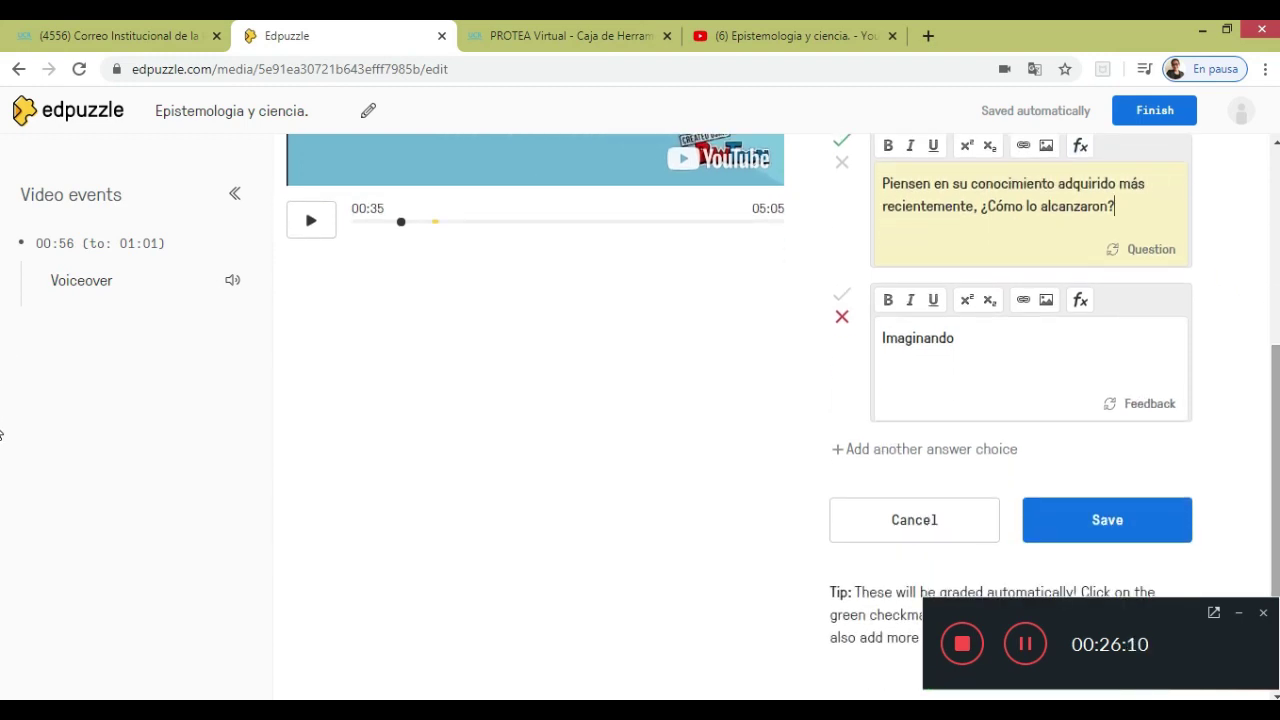
{"action": "left_click", "coordinate": [1120, 531]}
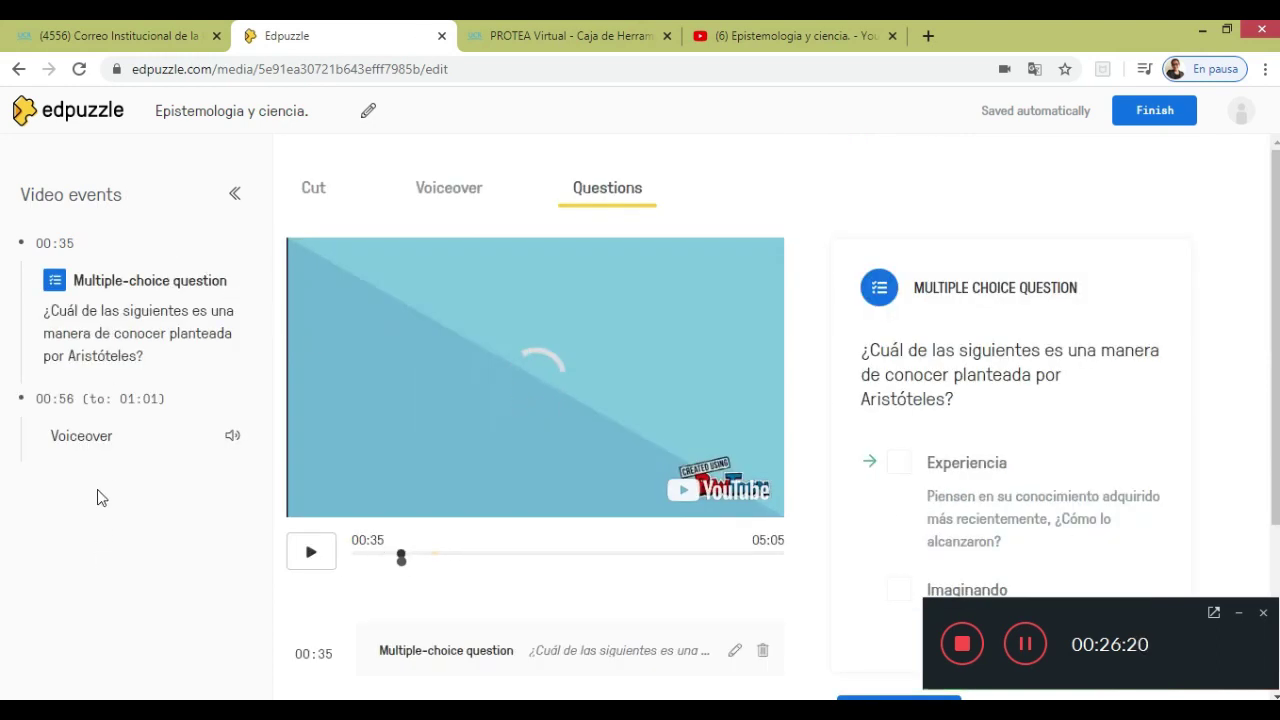
Play the video on and start an open-ended question at 01:44 reading "¿Cuáles son las reglas que se establecen para el método científico?"
{"action": "left_click", "coordinate": [312, 555]}
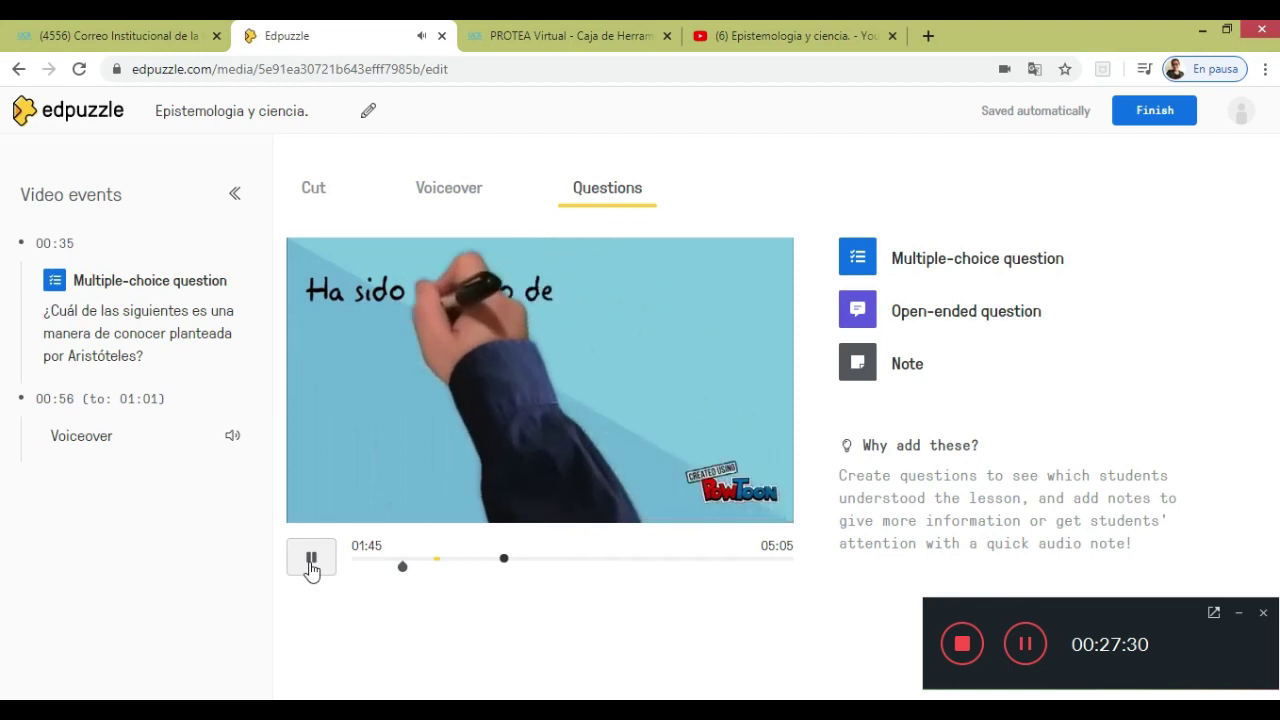
{"action": "left_click", "coordinate": [311, 562]}
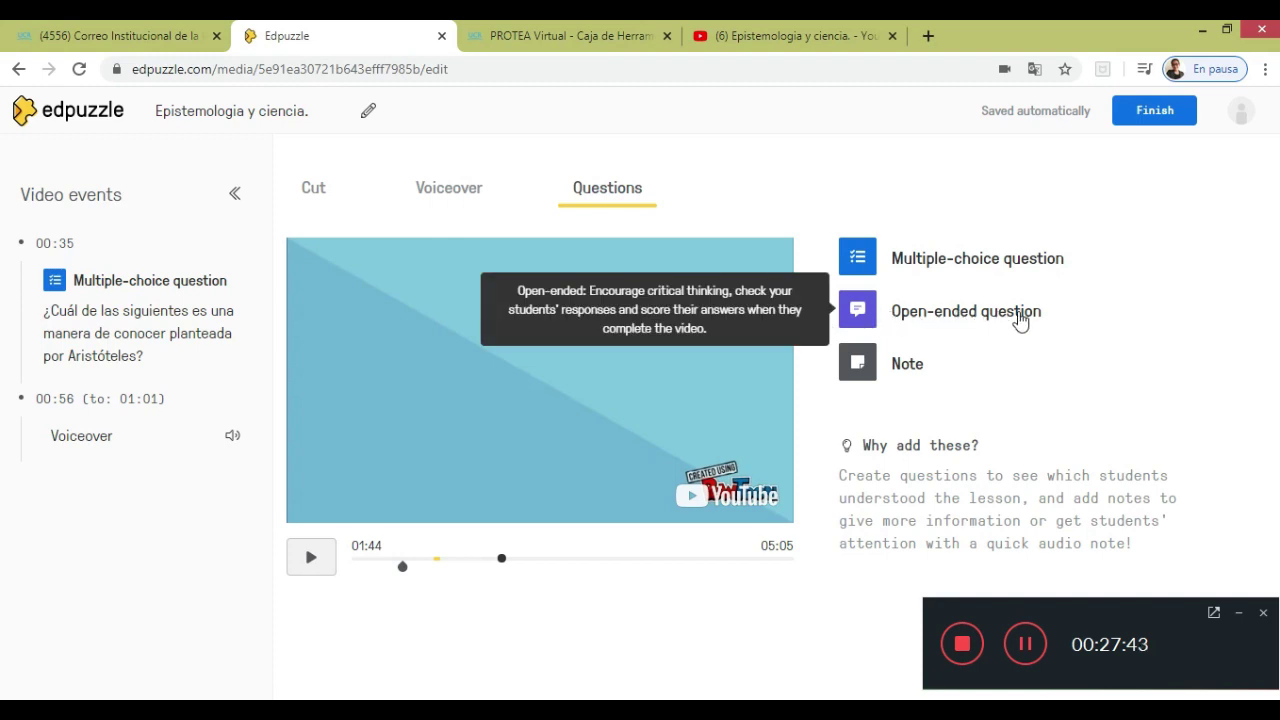
{"action": "left_click", "coordinate": [912, 320]}
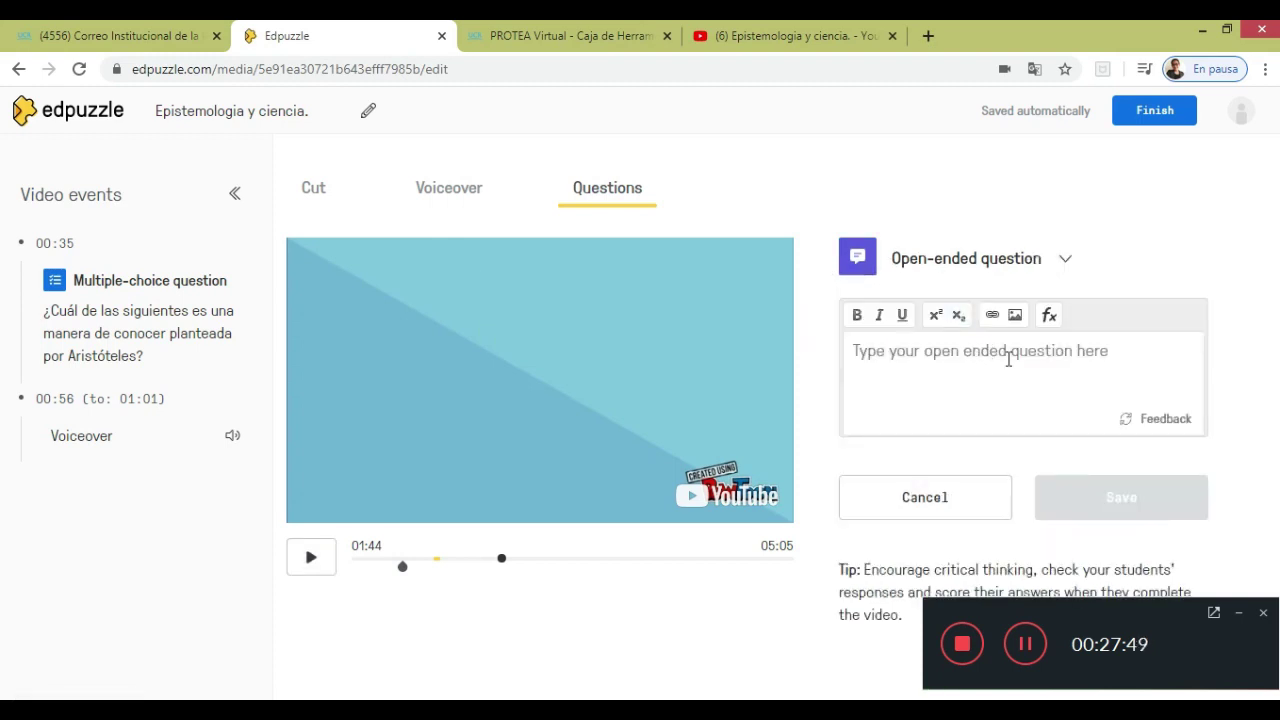
{"action": "left_click", "coordinate": [1007, 358]}
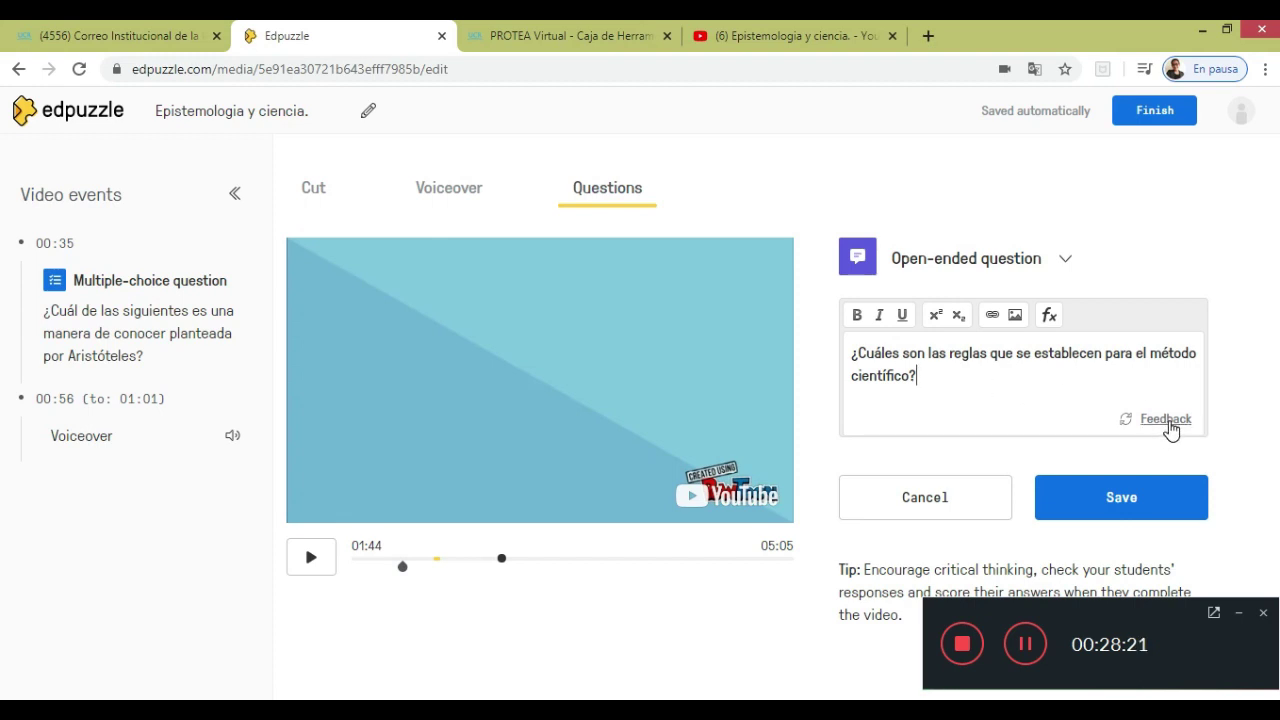
Write the feedback "Un ejemplo del método científico es entender porque las hojas de los árboles son verdes. Pueden ir a este enlace y descubrir un ejemplo."
{"action": "left_click", "coordinate": [1166, 420]}
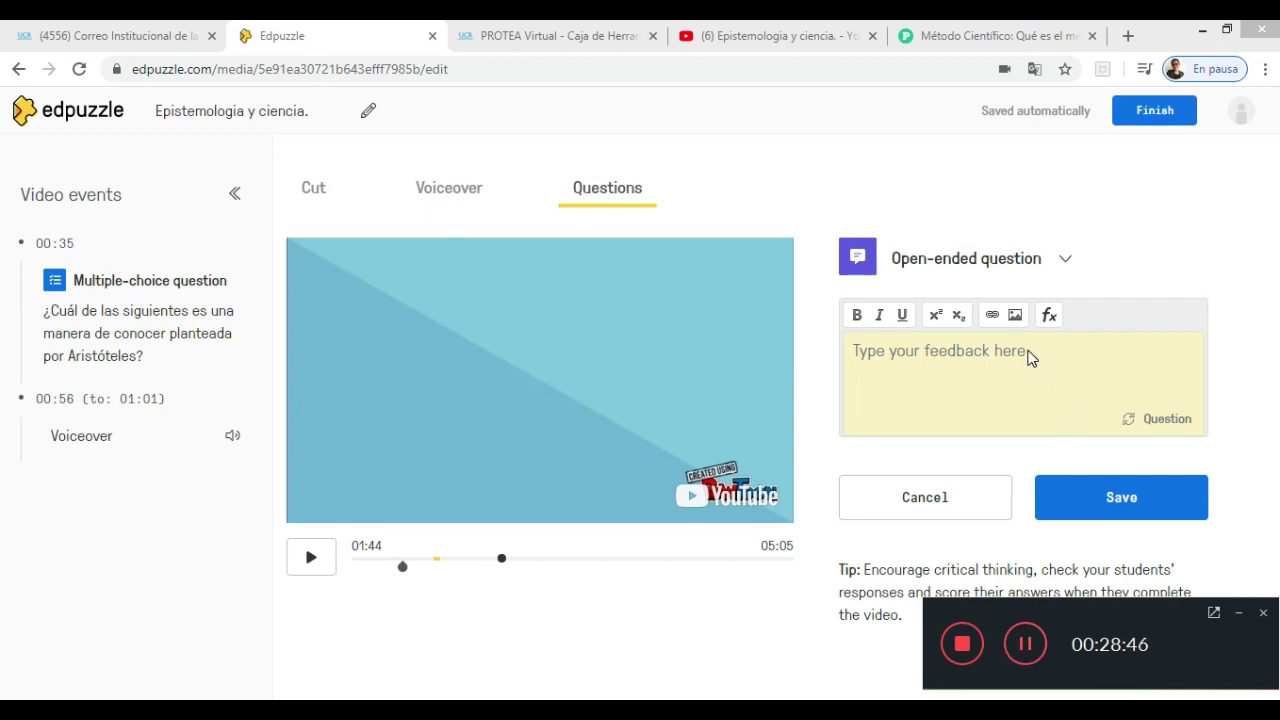
{"action": "left_click", "coordinate": [1031, 358]}
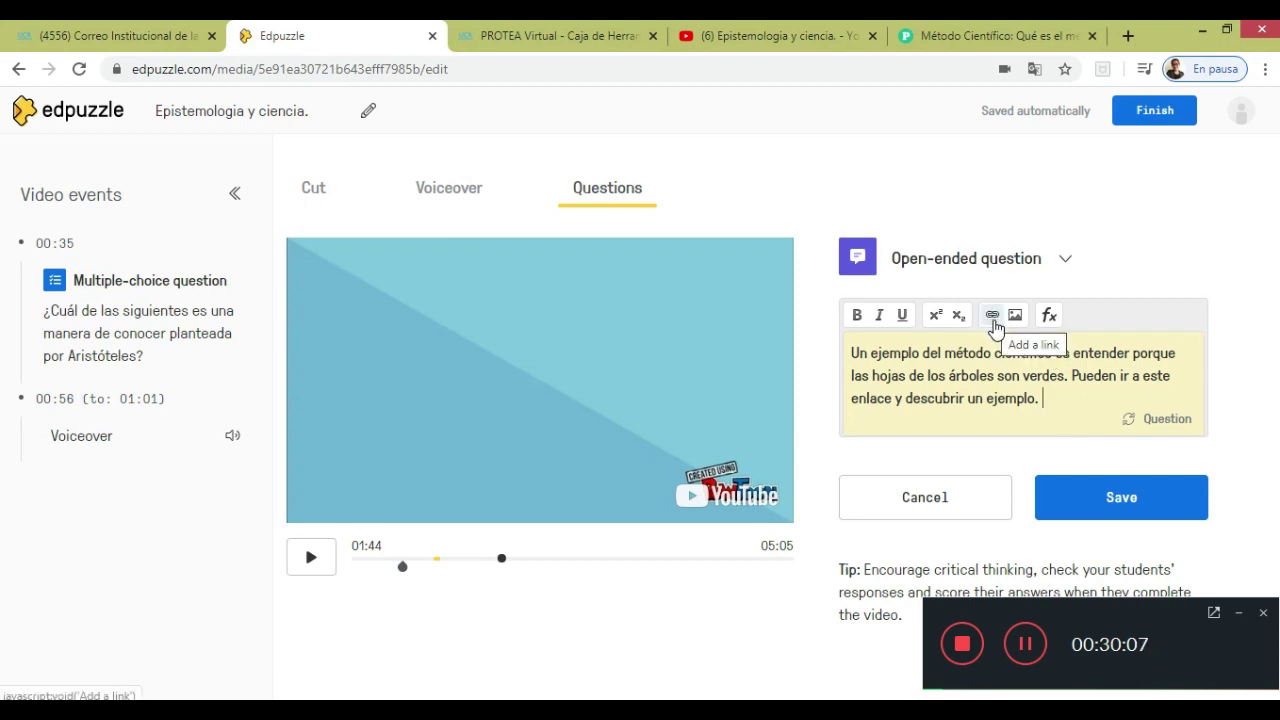
Begin a link in the feedback, using the address copied from the open elpopular.pe article on the scientific method as its URL
{"action": "left_click", "coordinate": [993, 316]}
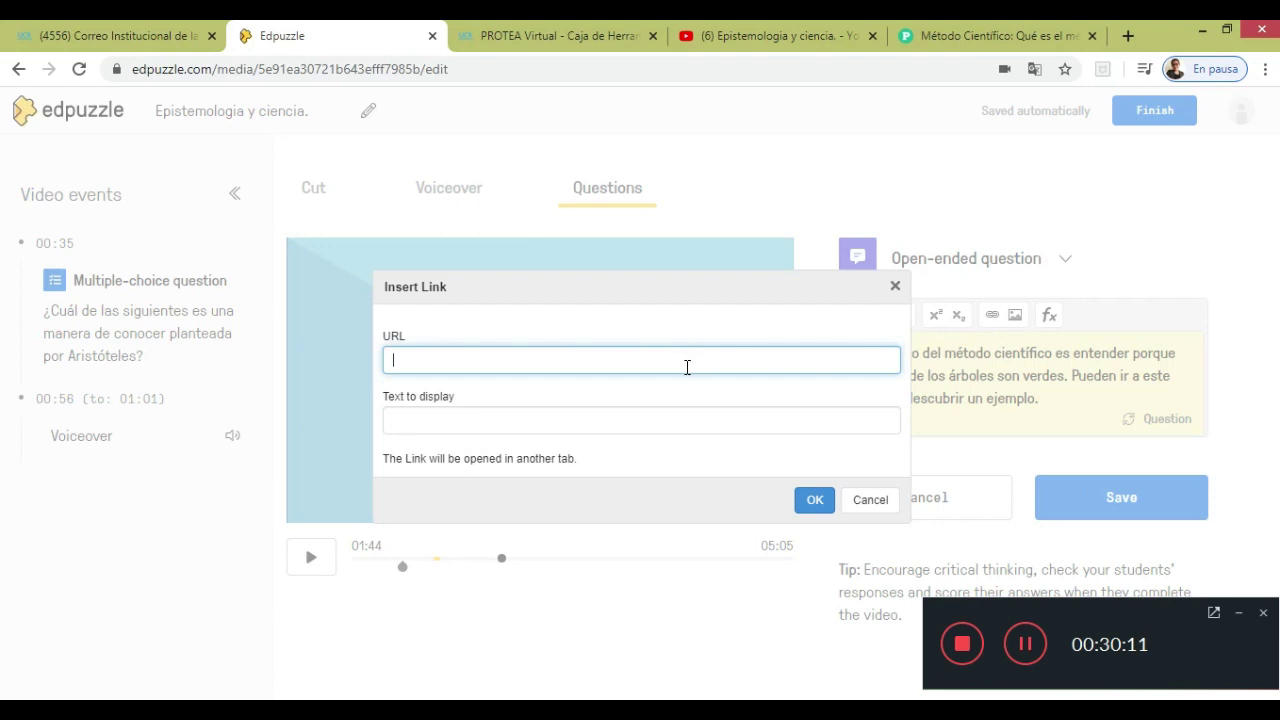
{"action": "left_click", "coordinate": [948, 40]}
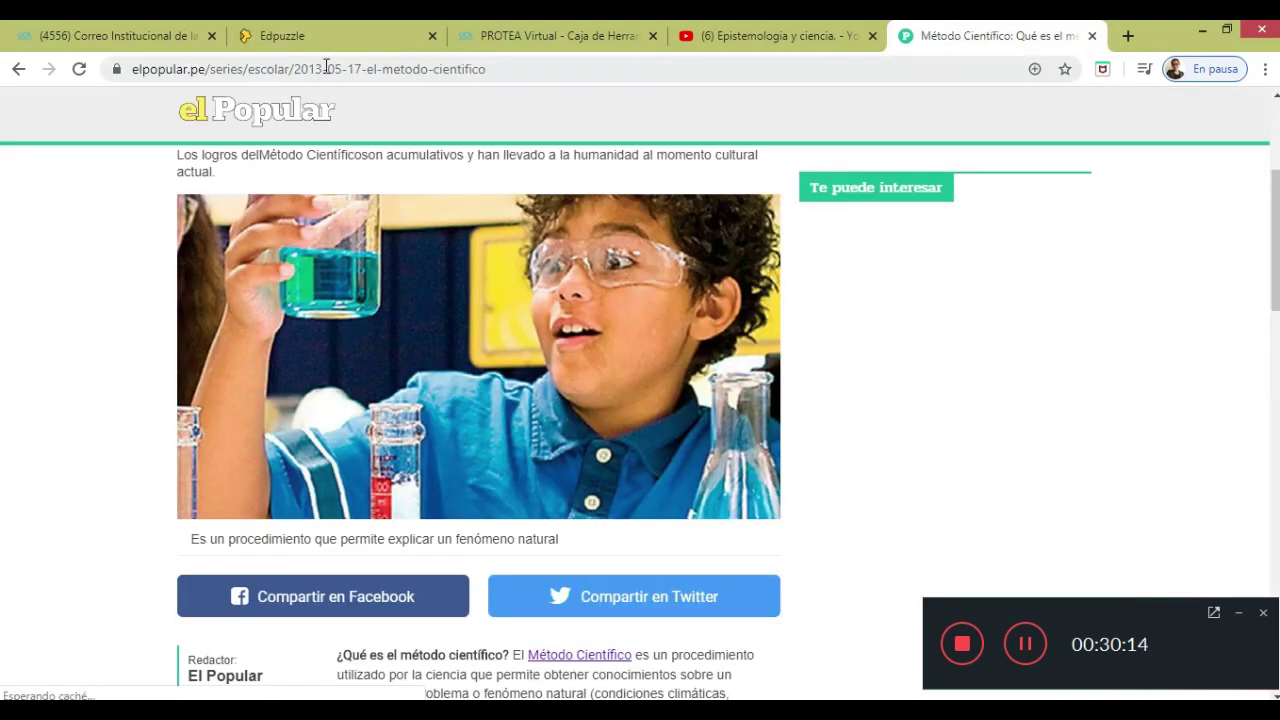
{"action": "left_click", "coordinate": [324, 69]}
{"action": "key", "text": "ctrl+c"}
{"action": "right_click", "coordinate": [325, 69]}
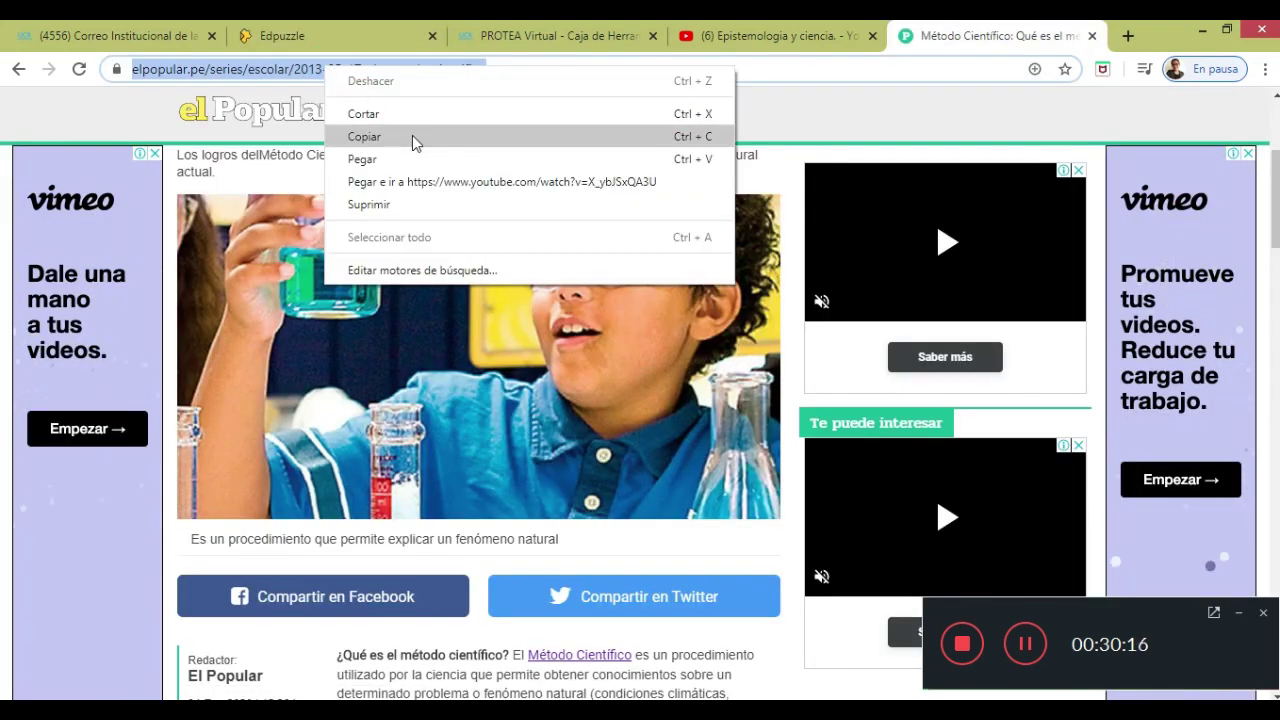
{"action": "left_click", "coordinate": [391, 141]}
{"action": "left_click", "coordinate": [380, 37]}
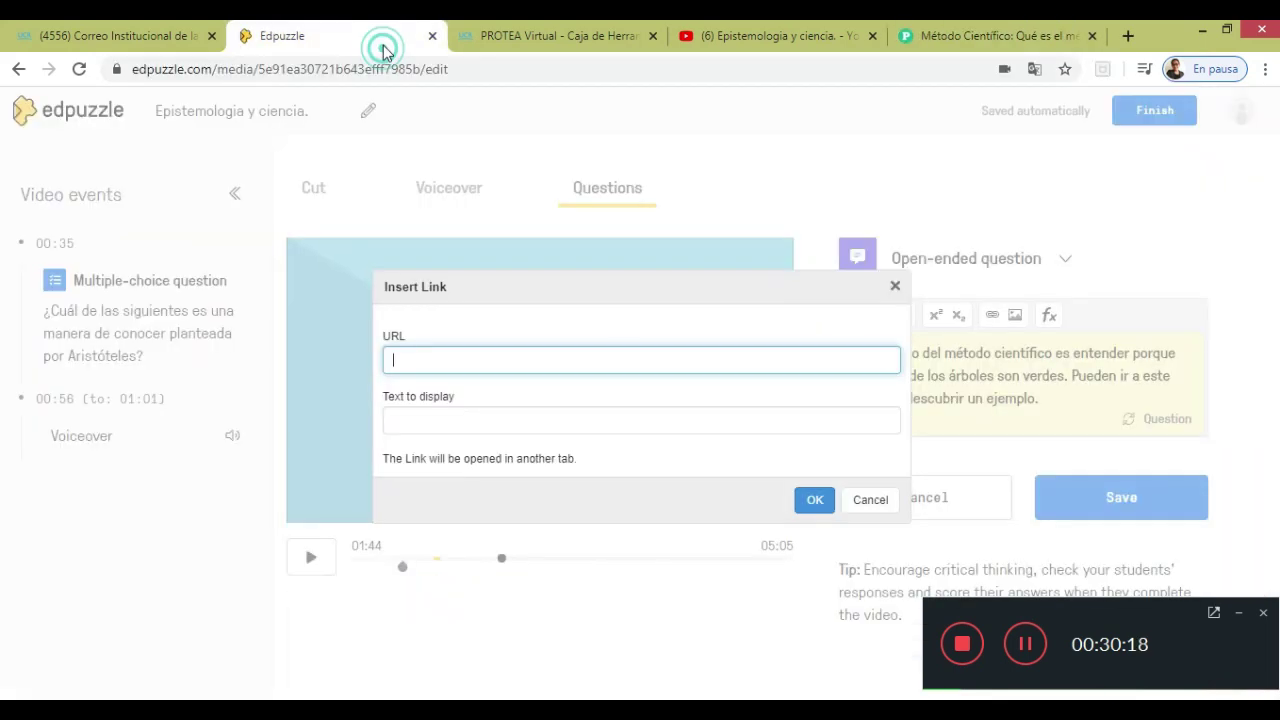
{"action": "key", "text": "ctrl+v"}
Set the link's display text to "Ir al ejemplo", insert it and save the open-ended question
{"action": "left_click", "coordinate": [553, 420]}
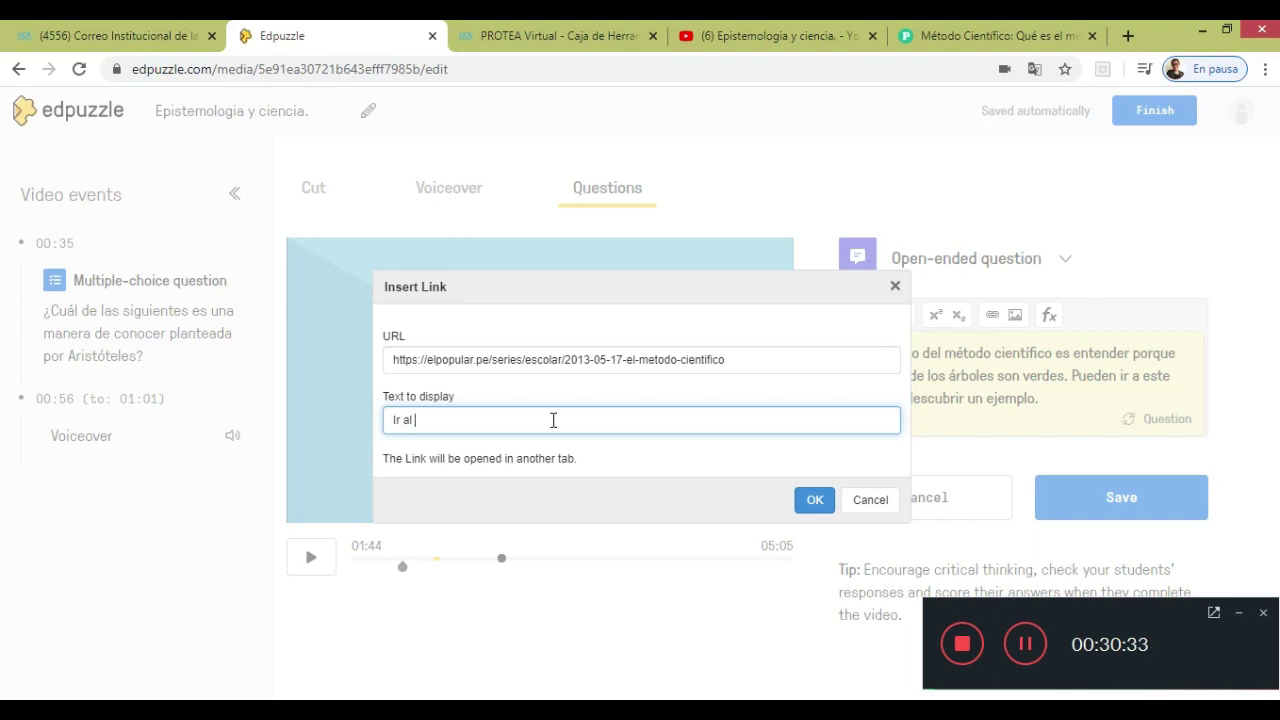
{"action": "type", "text": "jemplo"}
{"action": "left_click", "coordinate": [815, 499]}
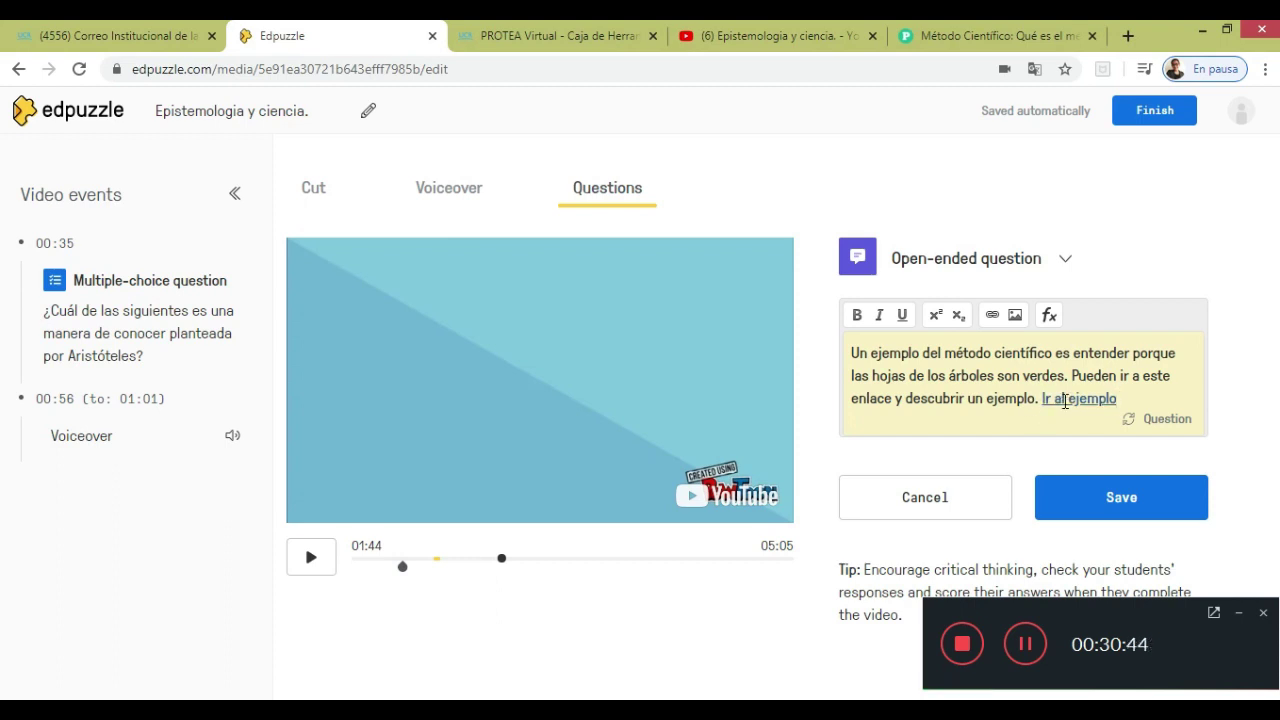
{"action": "left_click", "coordinate": [1050, 495]}
Play the video past the open-ended question to 01:46 and finish editing the lesson
{"action": "left_click", "coordinate": [307, 558]}
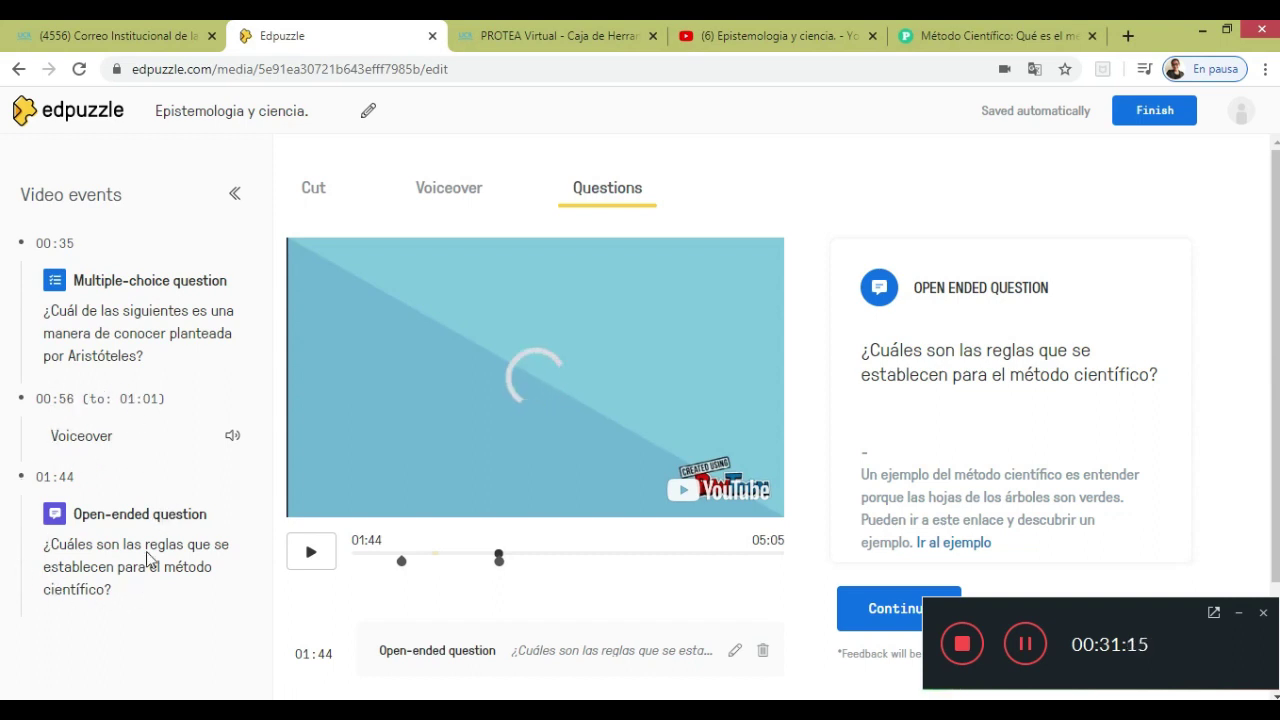
{"action": "left_click", "coordinate": [311, 558]}
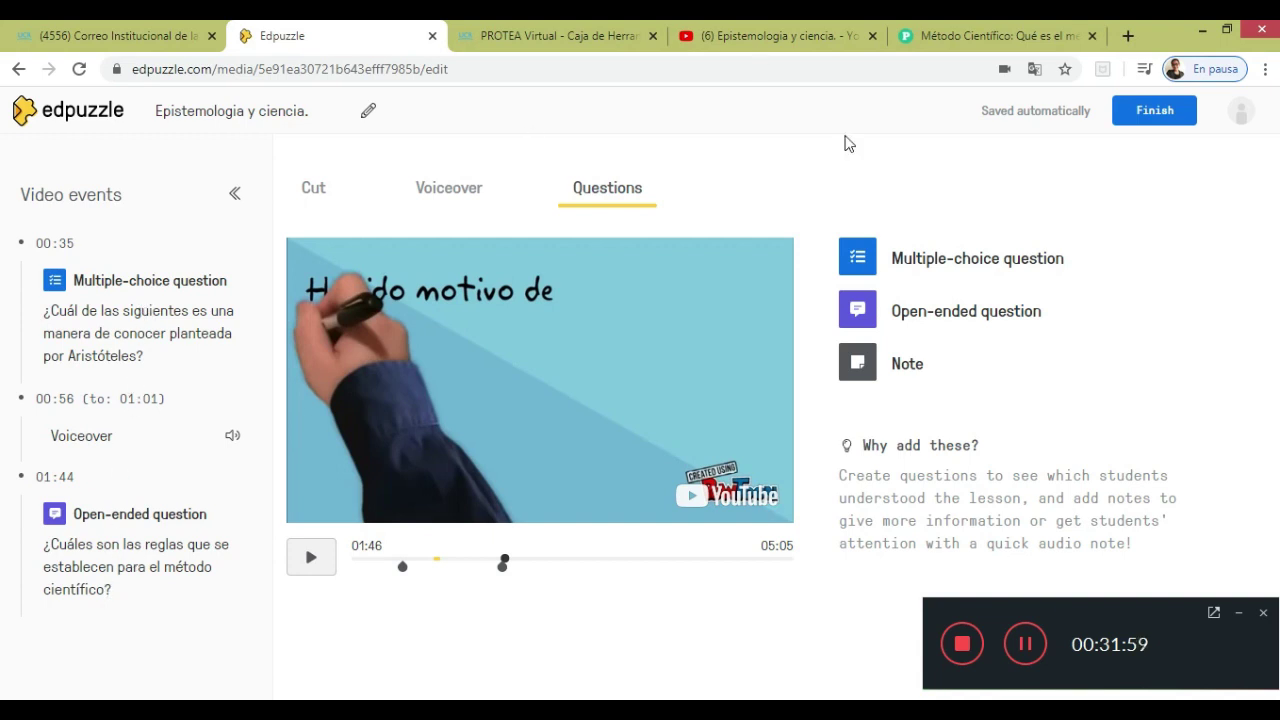
{"action": "left_click", "coordinate": [1157, 128]}
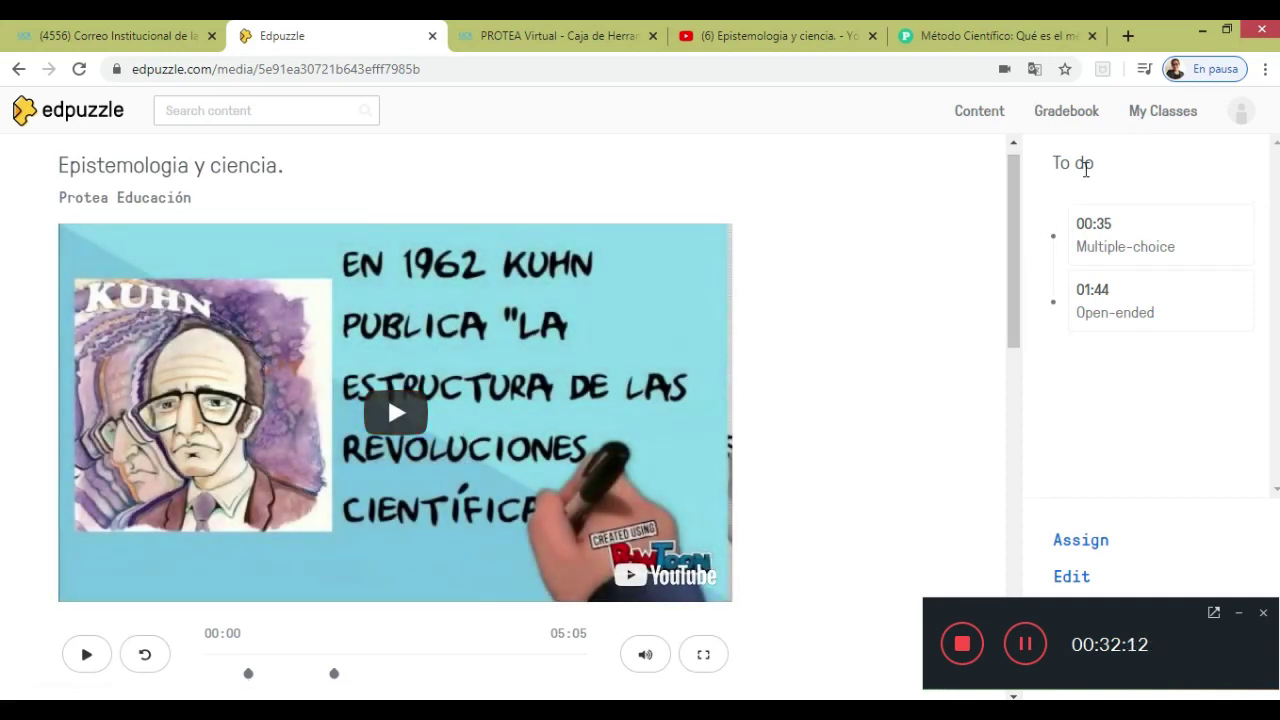
Assign the lesson to the whole Prácticas class, starting today with no due date, with Prevent Skipping on and CCs off
{"action": "scroll", "coordinate": [336, 420], "scroll_direction": "down", "scroll_amount": 3}
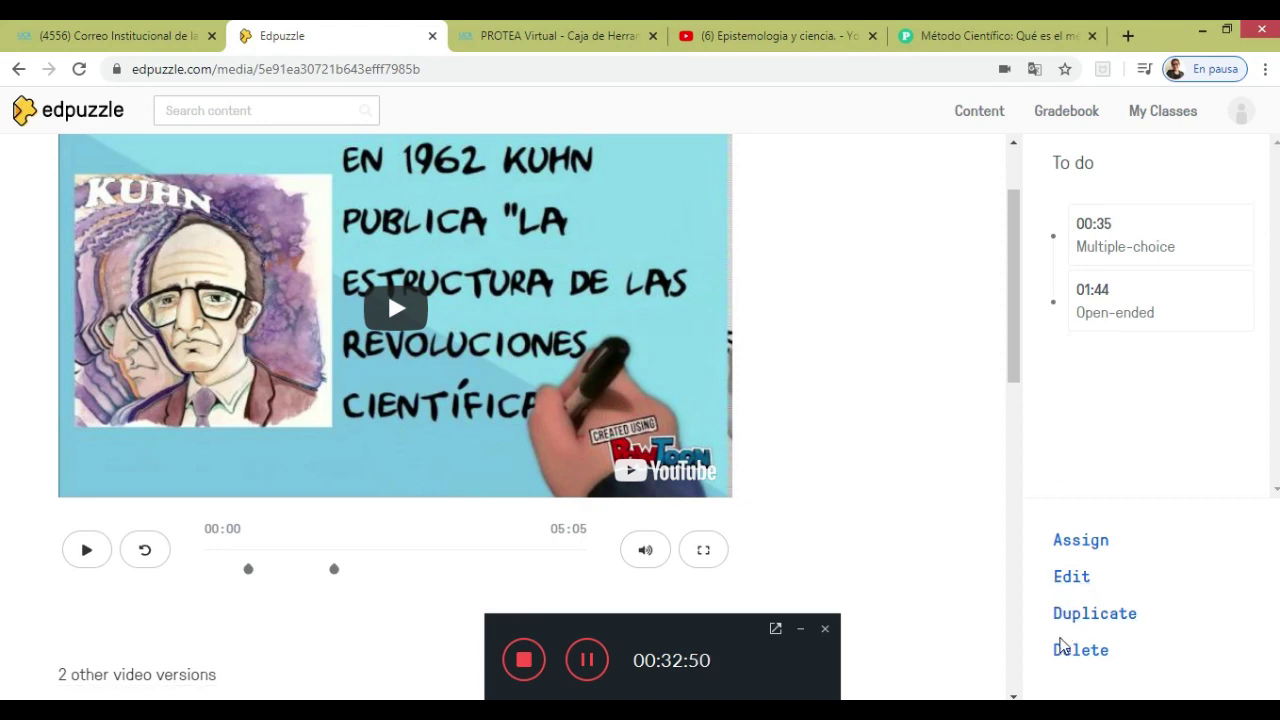
{"action": "left_click", "coordinate": [1079, 542]}
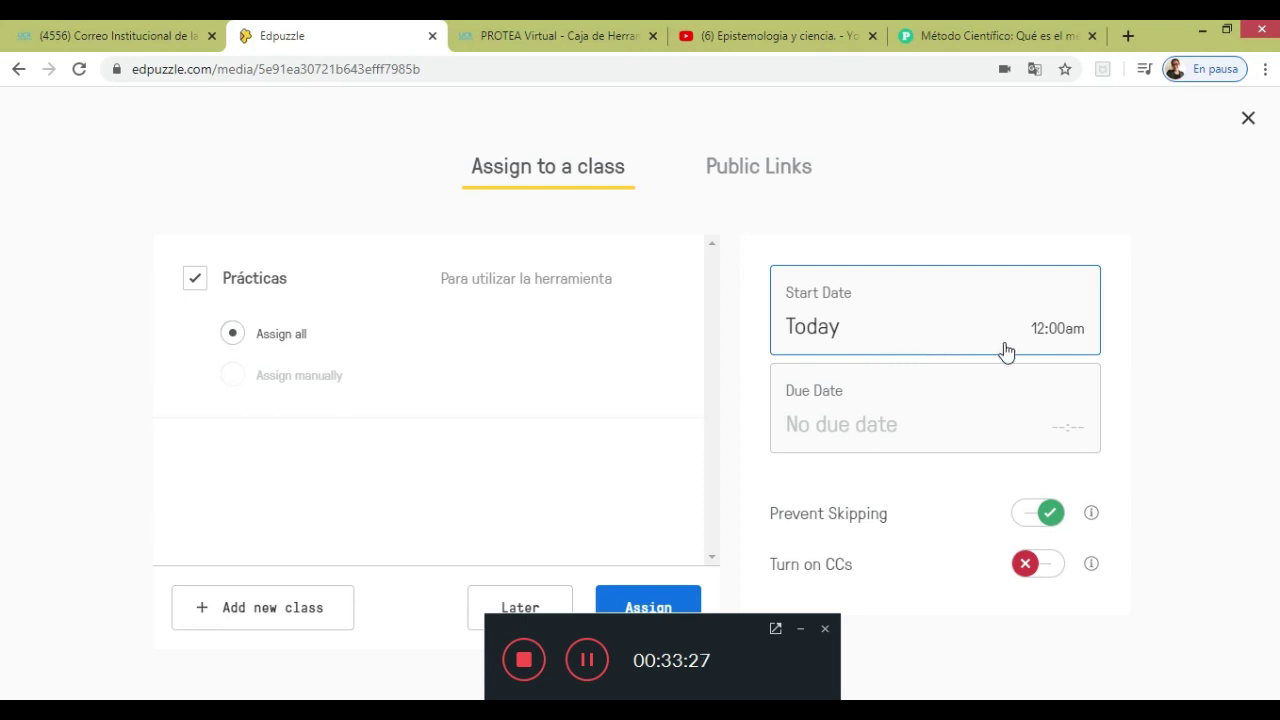
{"action": "left_click", "coordinate": [883, 425]}
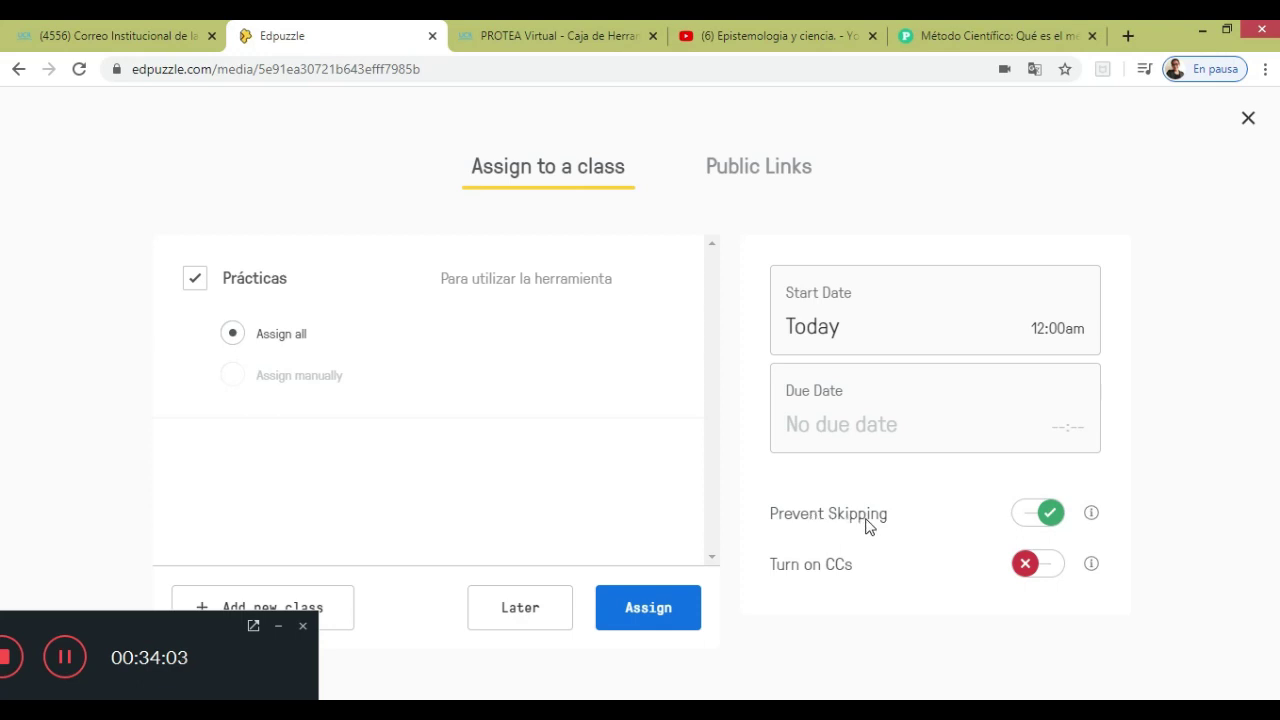
{"action": "left_click", "coordinate": [1027, 520]}
{"action": "left_click", "coordinate": [1052, 517]}
{"action": "left_click", "coordinate": [1040, 566]}
{"action": "left_click", "coordinate": [1027, 570]}
{"action": "left_click", "coordinate": [657, 623]}
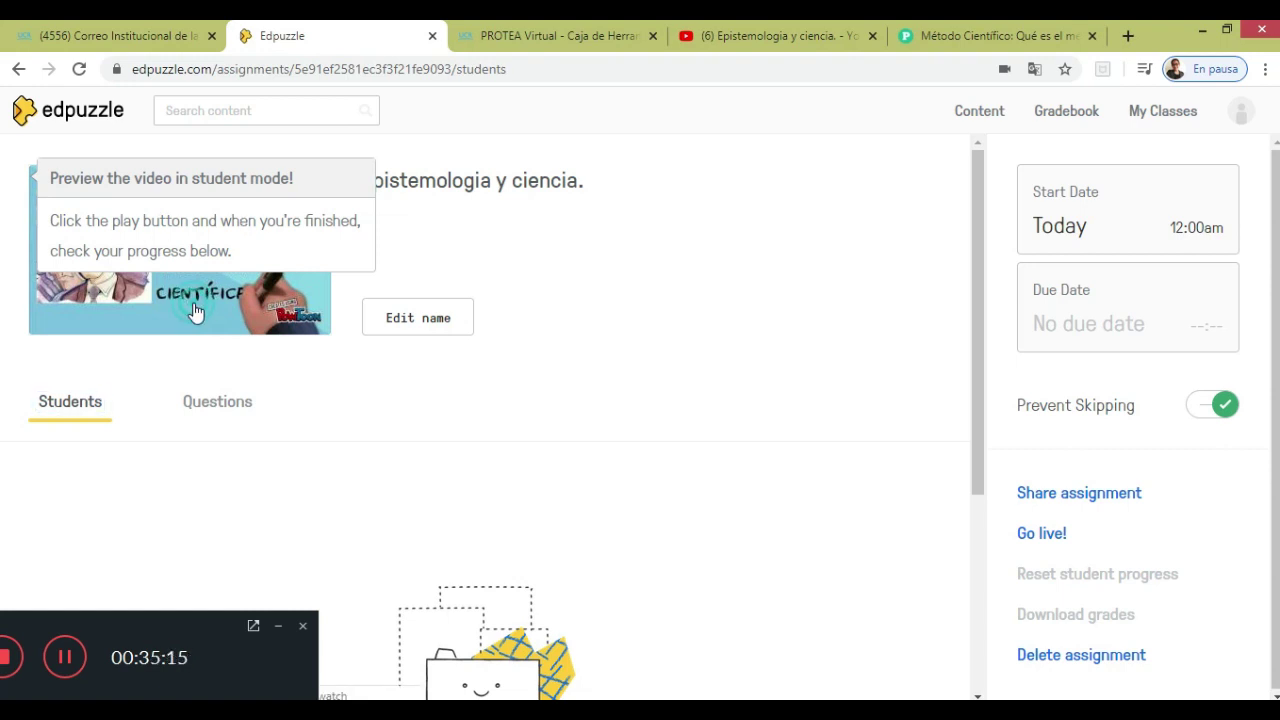
Open the "Epistemologia y ciencia." assignment in student mode and start playing its video
{"action": "left_click", "coordinate": [192, 310]}
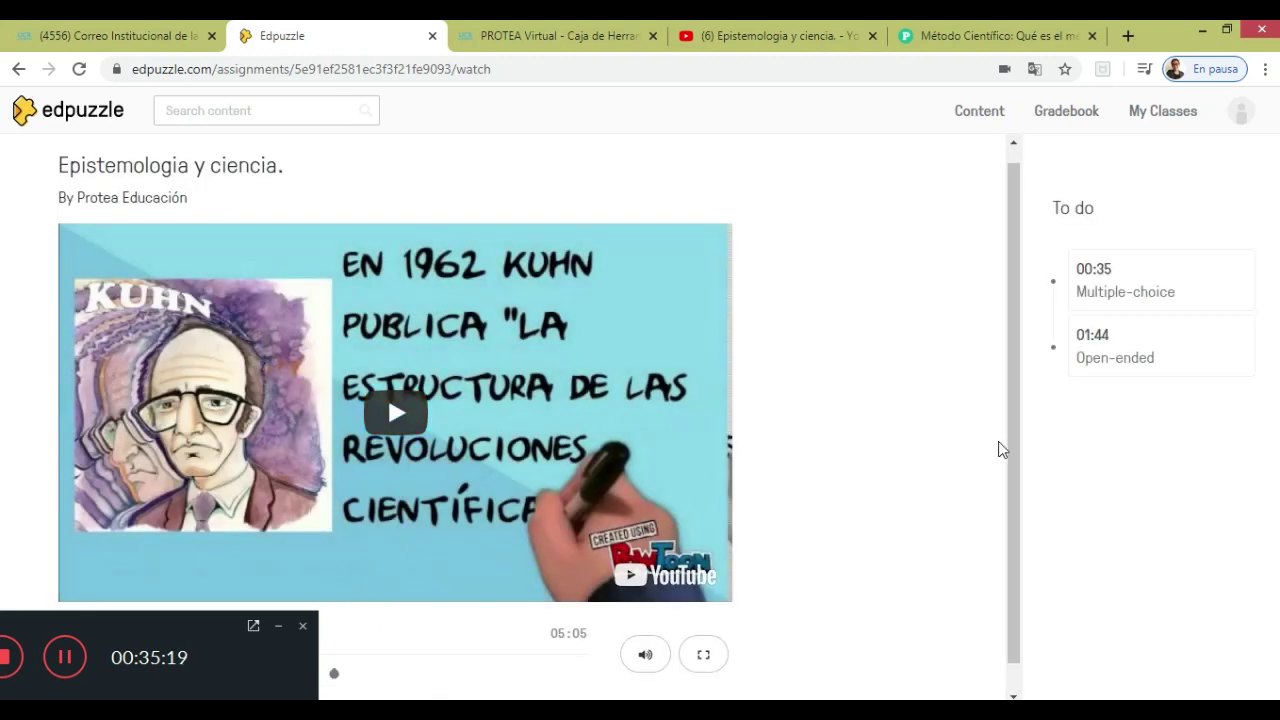
{"action": "left_click_drag", "start_coordinate": [143, 637], "coordinate": [1106, 626]}
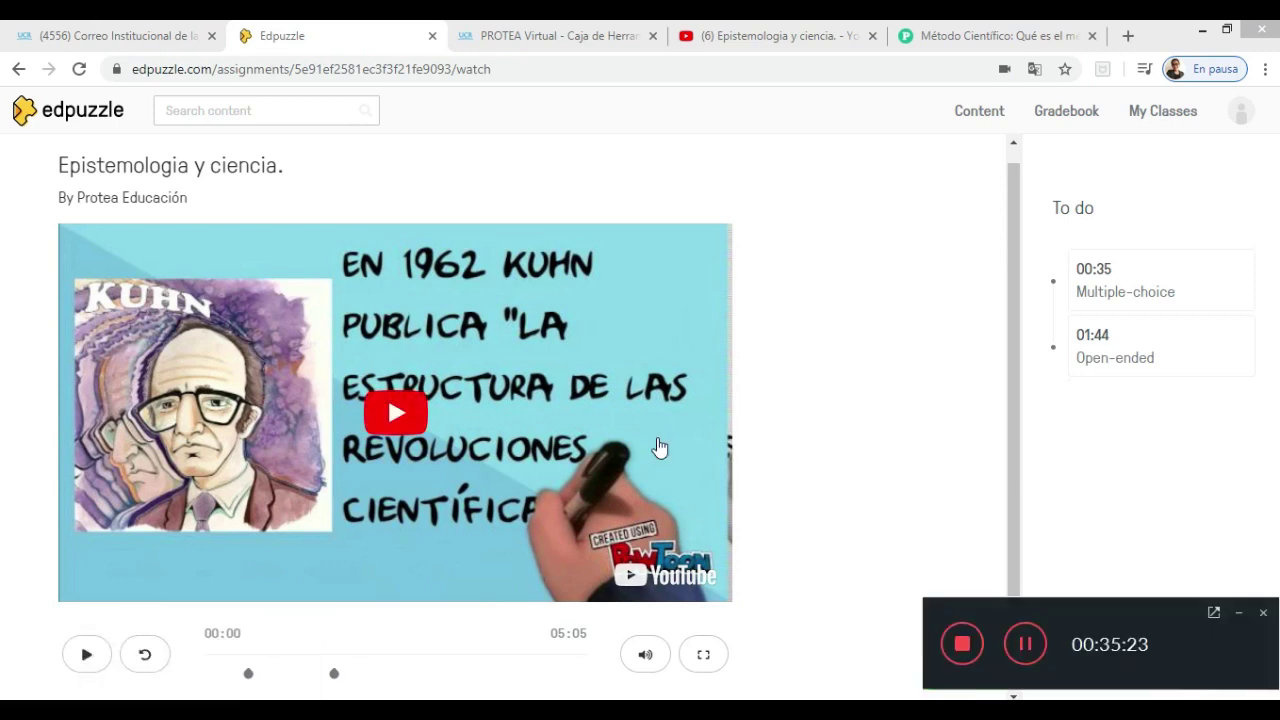
{"action": "left_click", "coordinate": [1014, 286]}
{"action": "left_click_drag", "start_coordinate": [1016, 304], "coordinate": [1016, 331]}
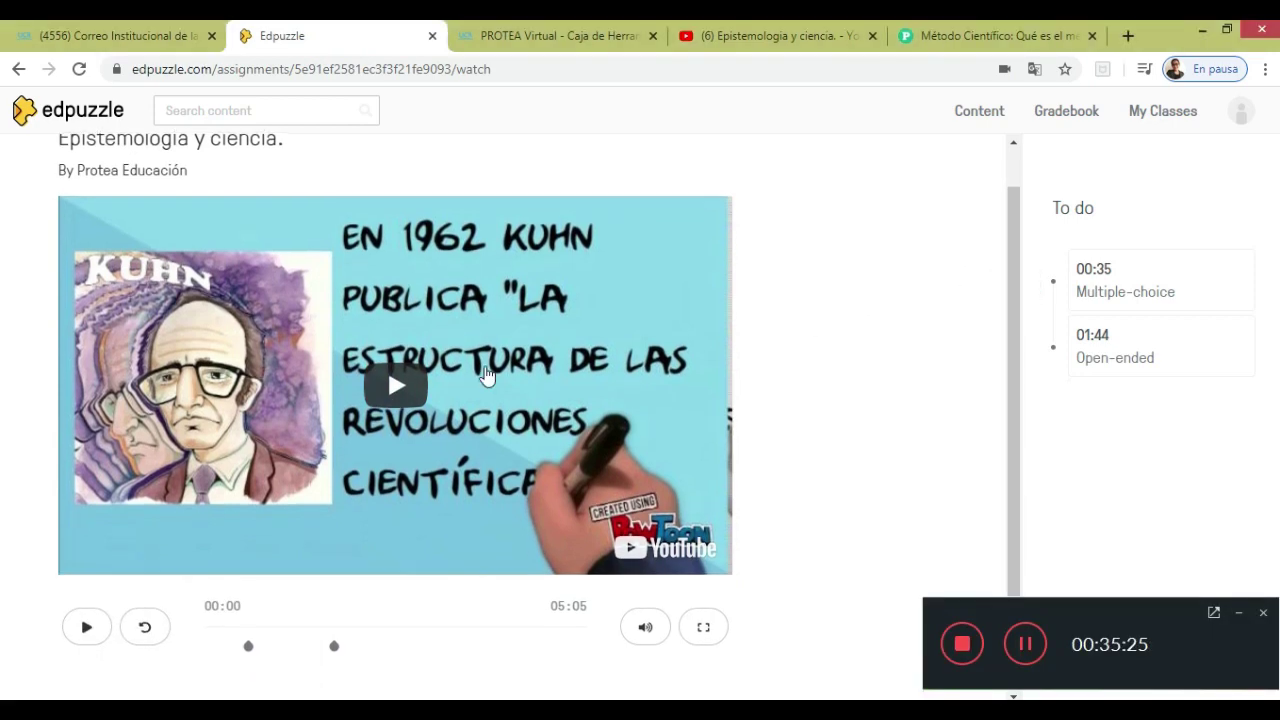
{"action": "left_click", "coordinate": [80, 641]}
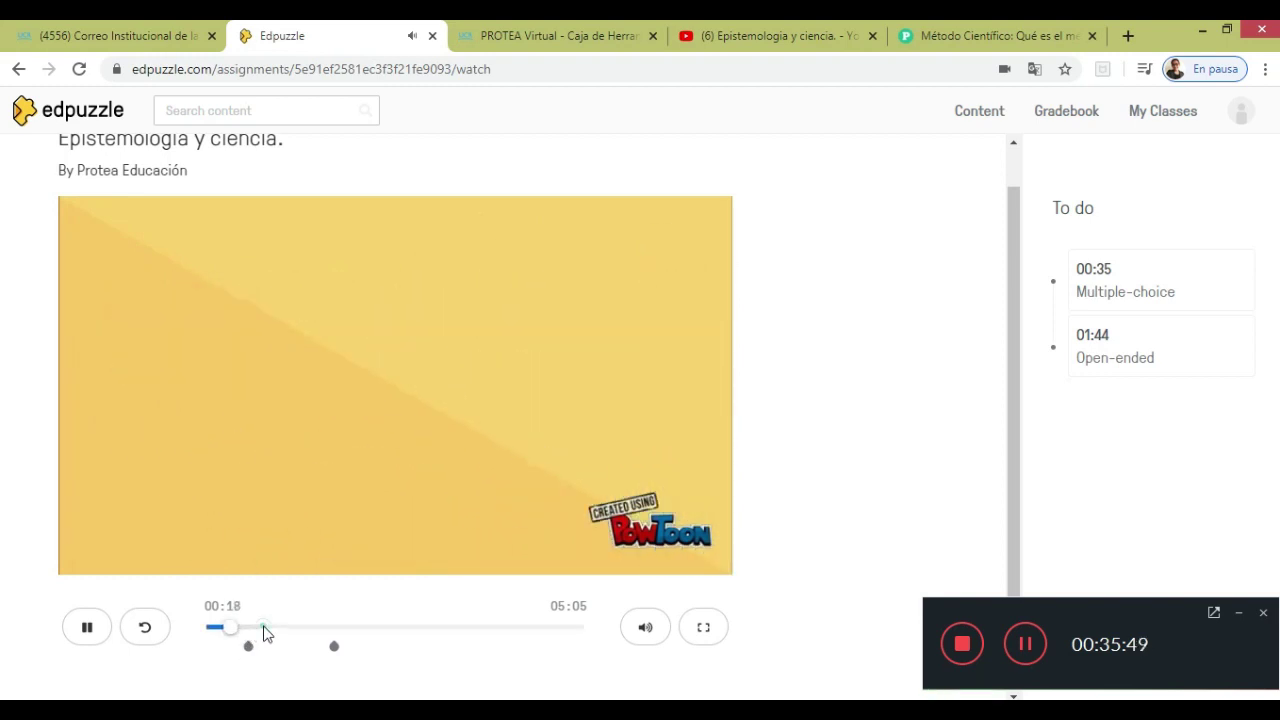
Try to skip ahead to several later points in the assignment video
{"action": "left_click", "coordinate": [281, 628]}
{"action": "left_click", "coordinate": [309, 628]}
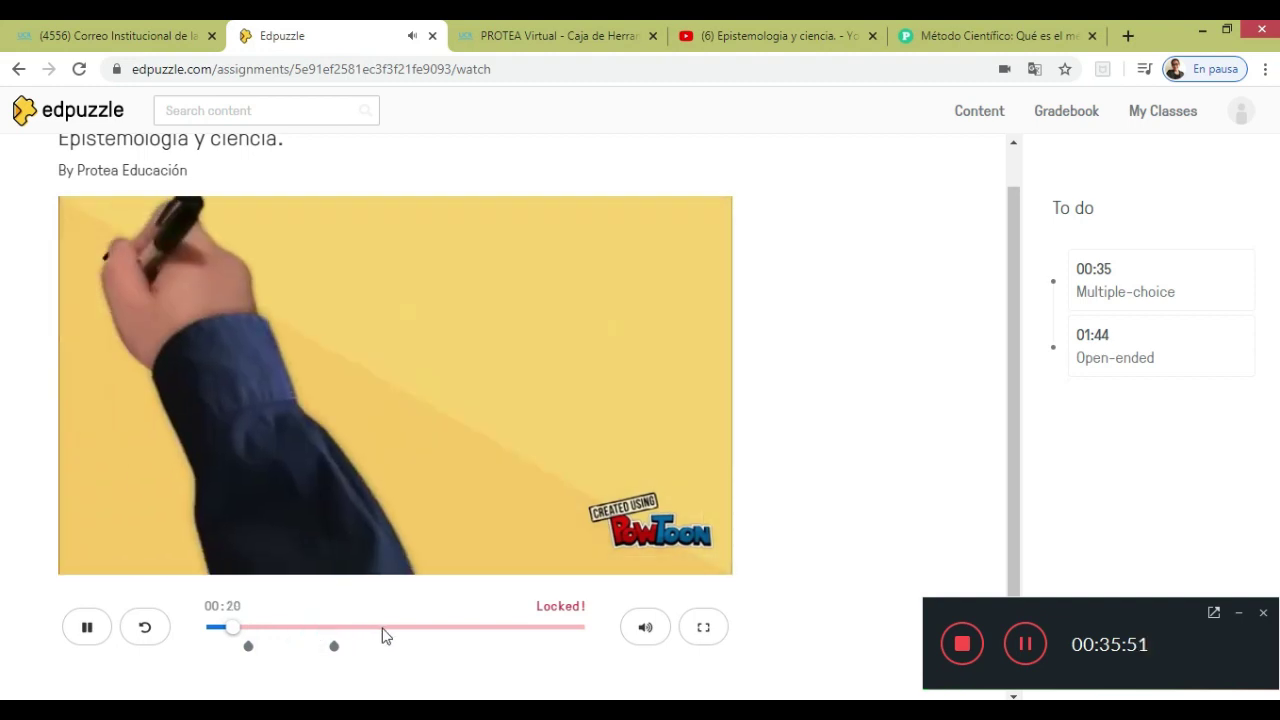
{"action": "left_click", "coordinate": [382, 628]}
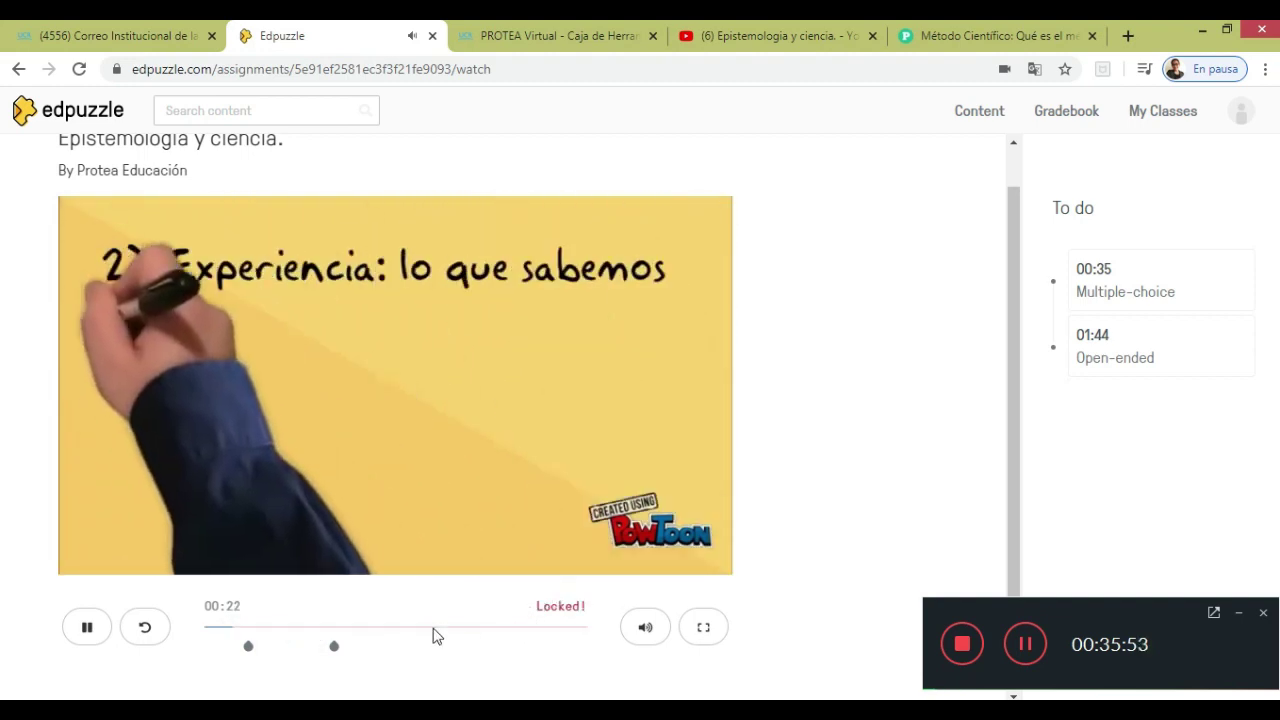
{"action": "left_click", "coordinate": [415, 629]}
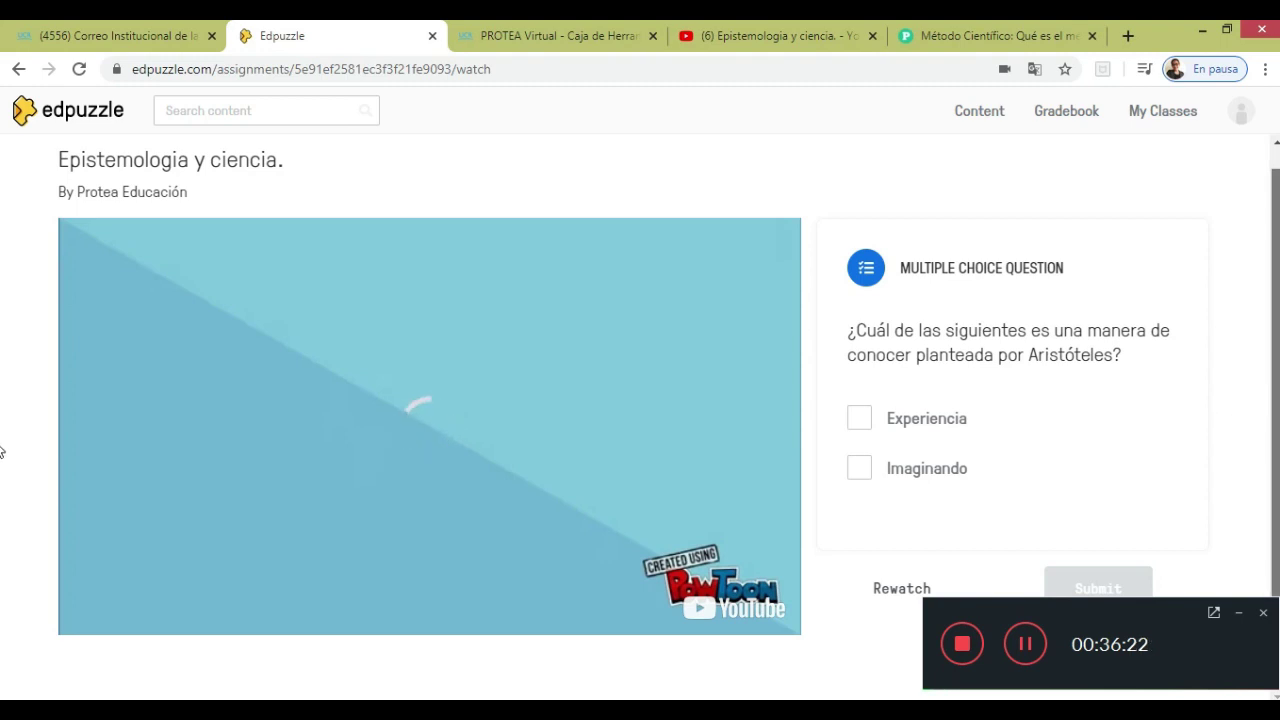
Answer the multiple-choice question with "Imaginando", submit it and continue the video
{"action": "left_click", "coordinate": [929, 486]}
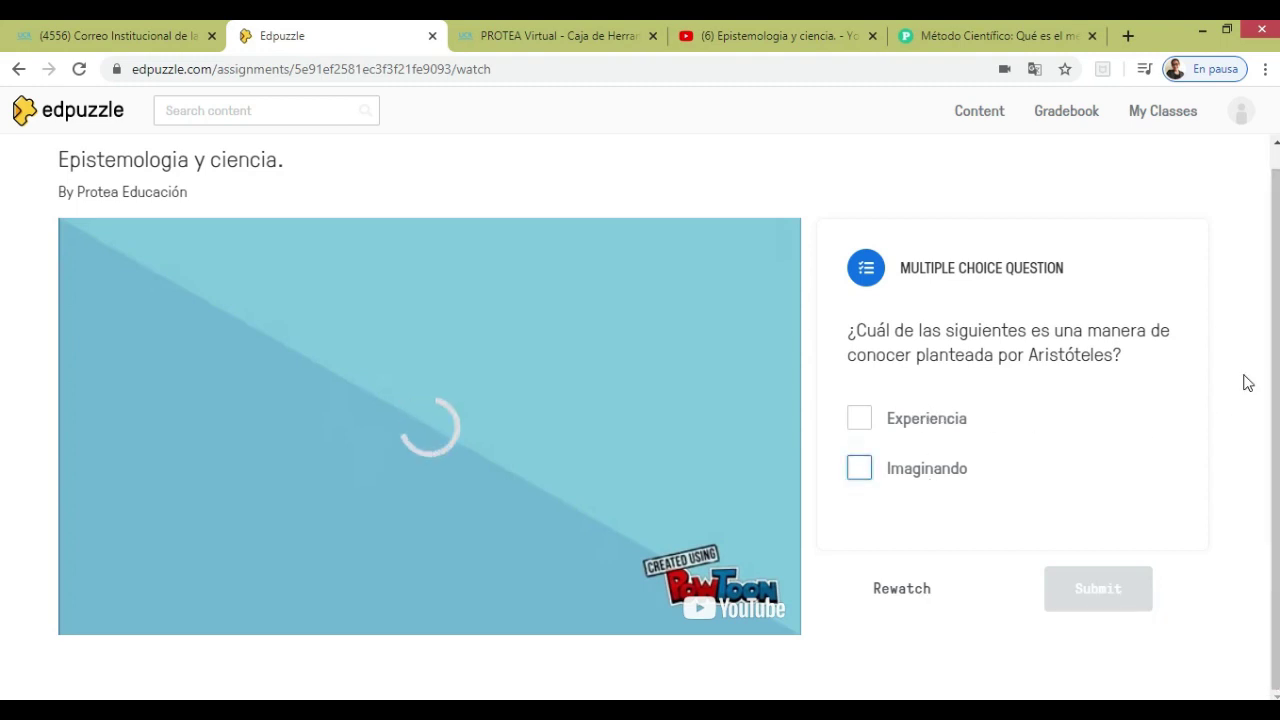
{"action": "left_click", "coordinate": [859, 479]}
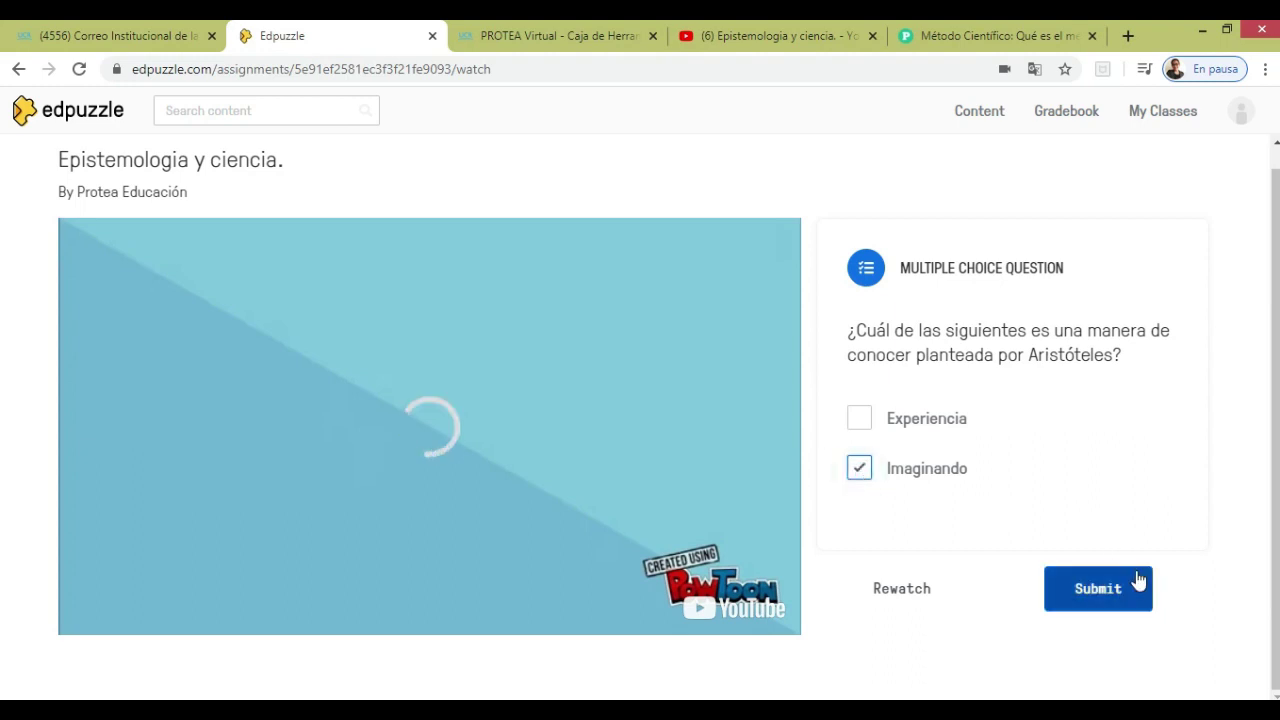
{"action": "left_click", "coordinate": [1114, 592]}
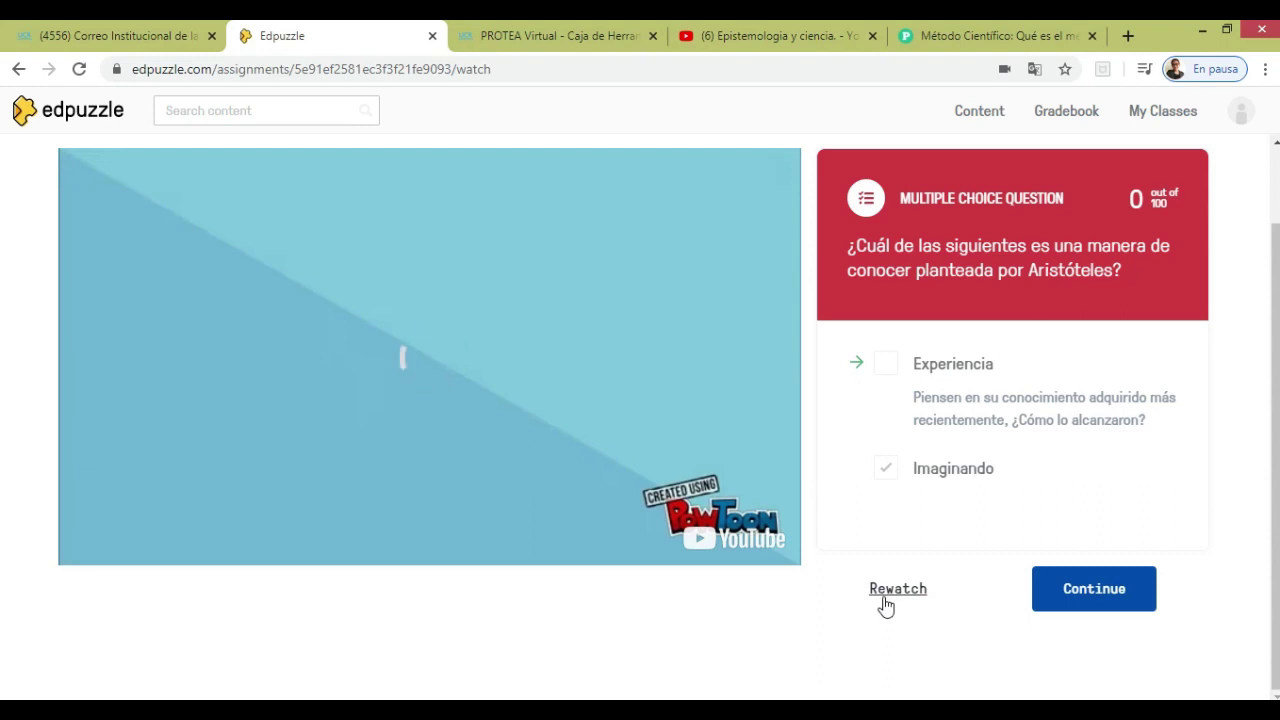
{"action": "left_click", "coordinate": [1094, 589]}
Answer the open-ended question about the scientific method's rules with "observación...." and submit it
{"action": "mouse_move", "coordinate": [1024, 655]}
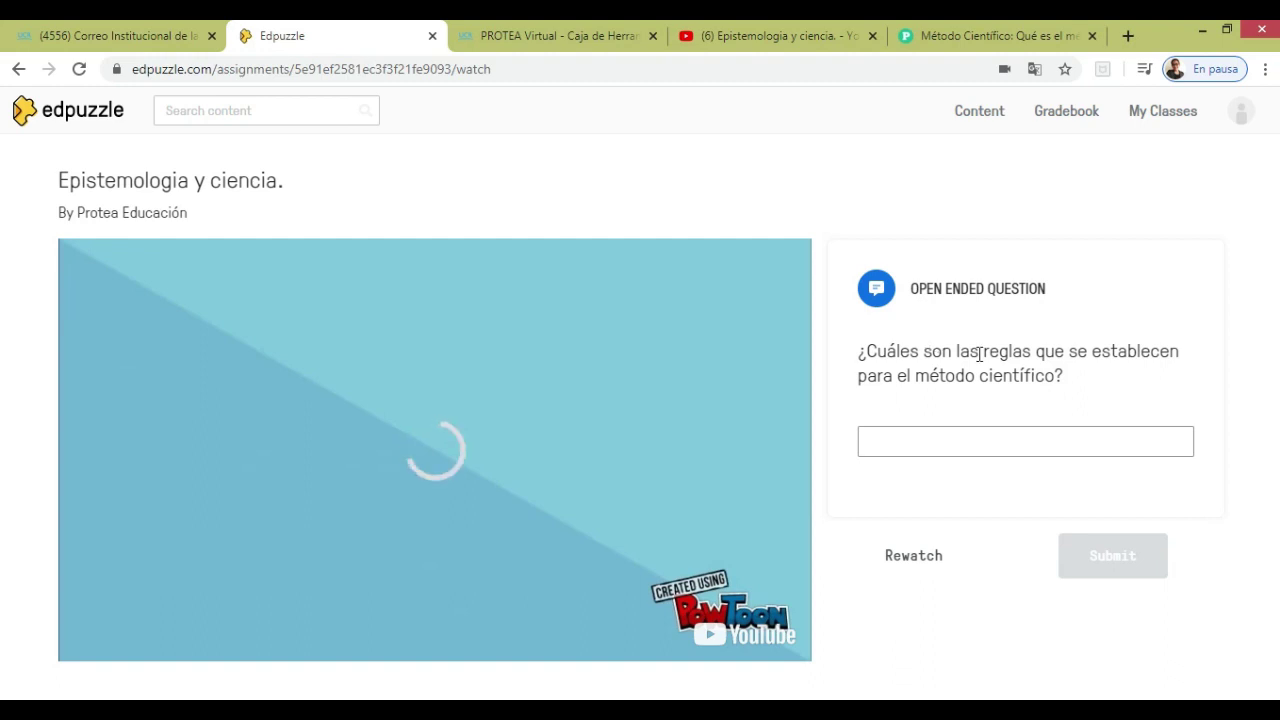
{"action": "left_click", "coordinate": [981, 443]}
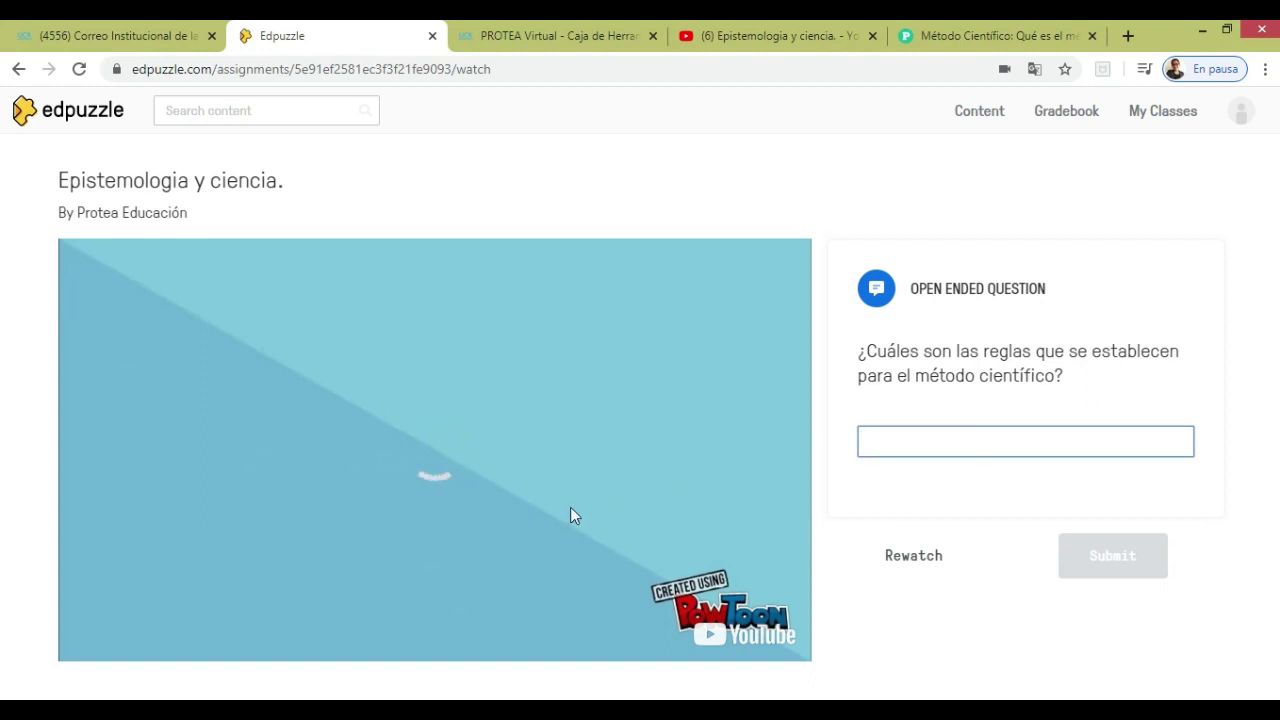
{"action": "type", "text": "observación...."}
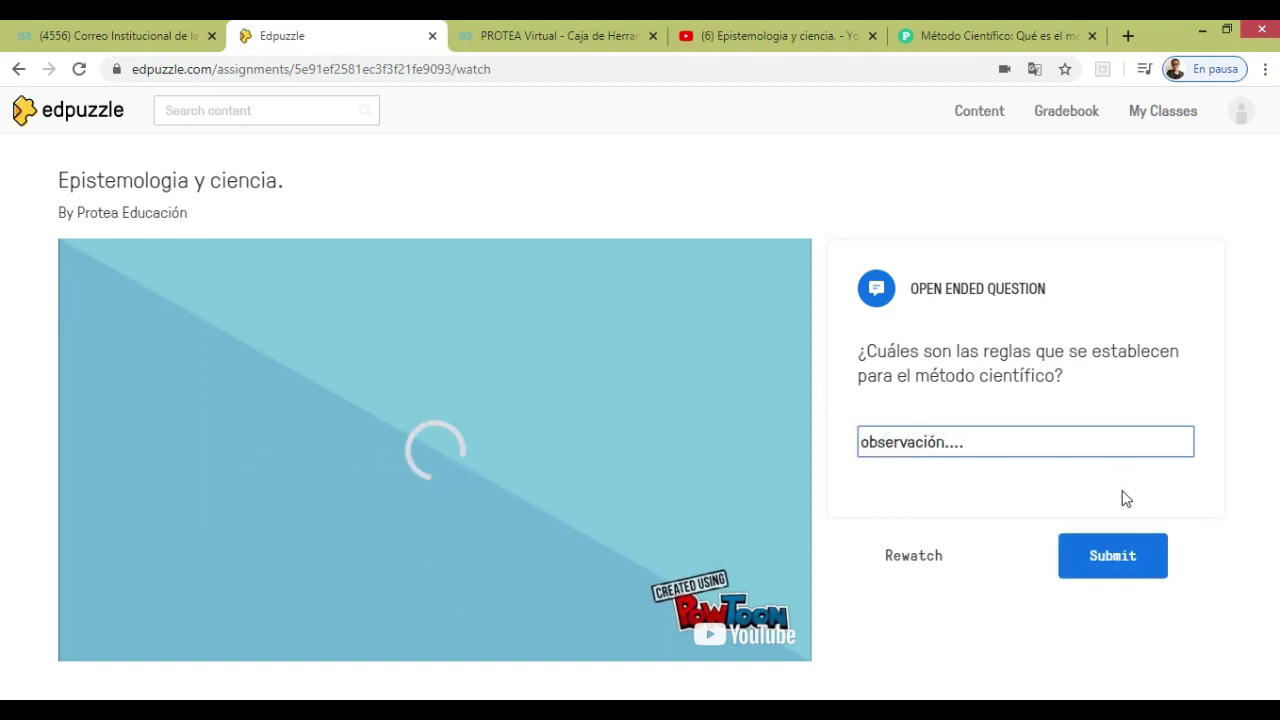
{"action": "left_click", "coordinate": [1127, 570]}
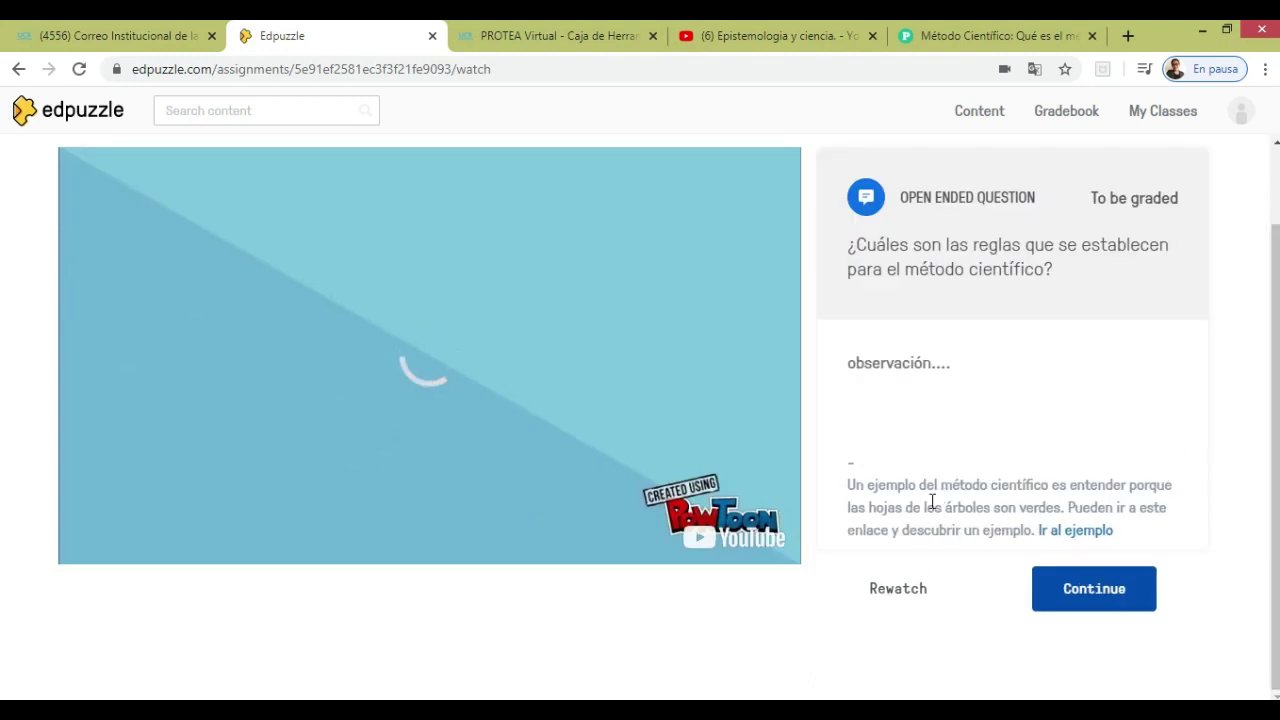
Follow the "Ir al ejemplo" link in the feedback, look through the elpopular.pe article and return to the Edpuzzle question
{"action": "left_click", "coordinate": [1062, 536]}
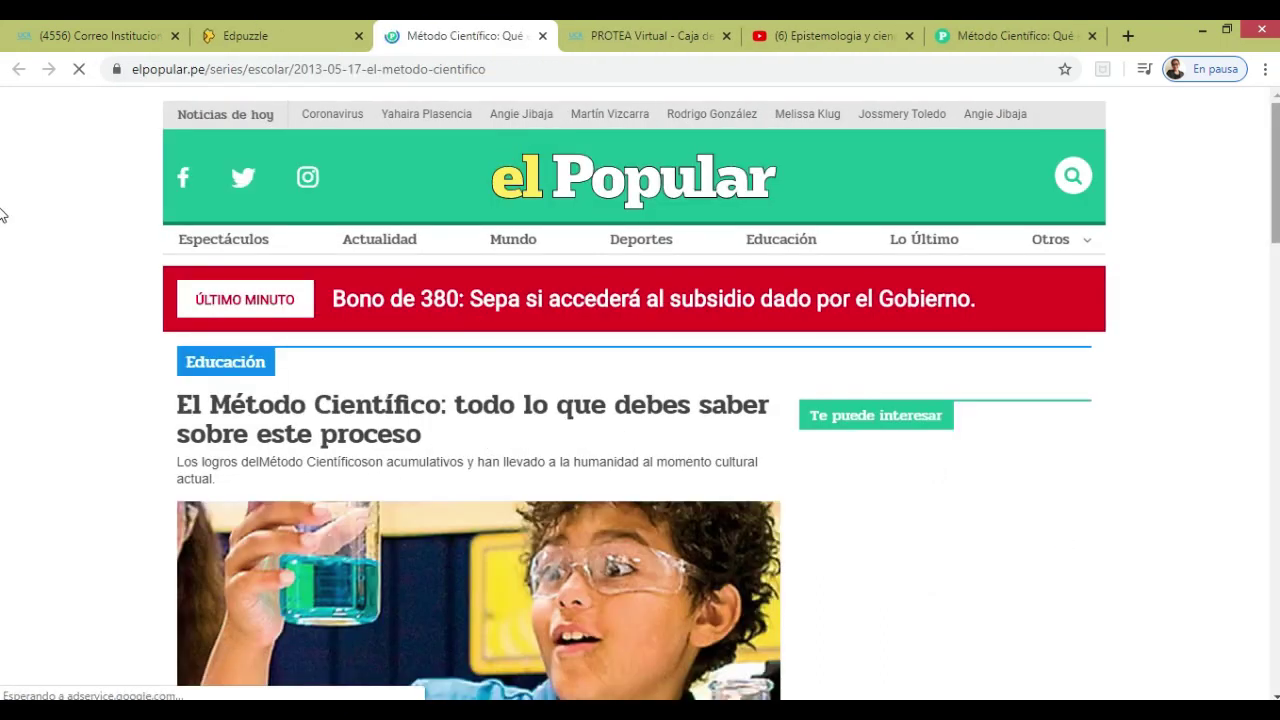
{"action": "scroll", "coordinate": [2, 243], "scroll_direction": "down", "scroll_amount": 1}
{"action": "scroll", "coordinate": [2, 243], "scroll_direction": "down", "scroll_amount": 4}
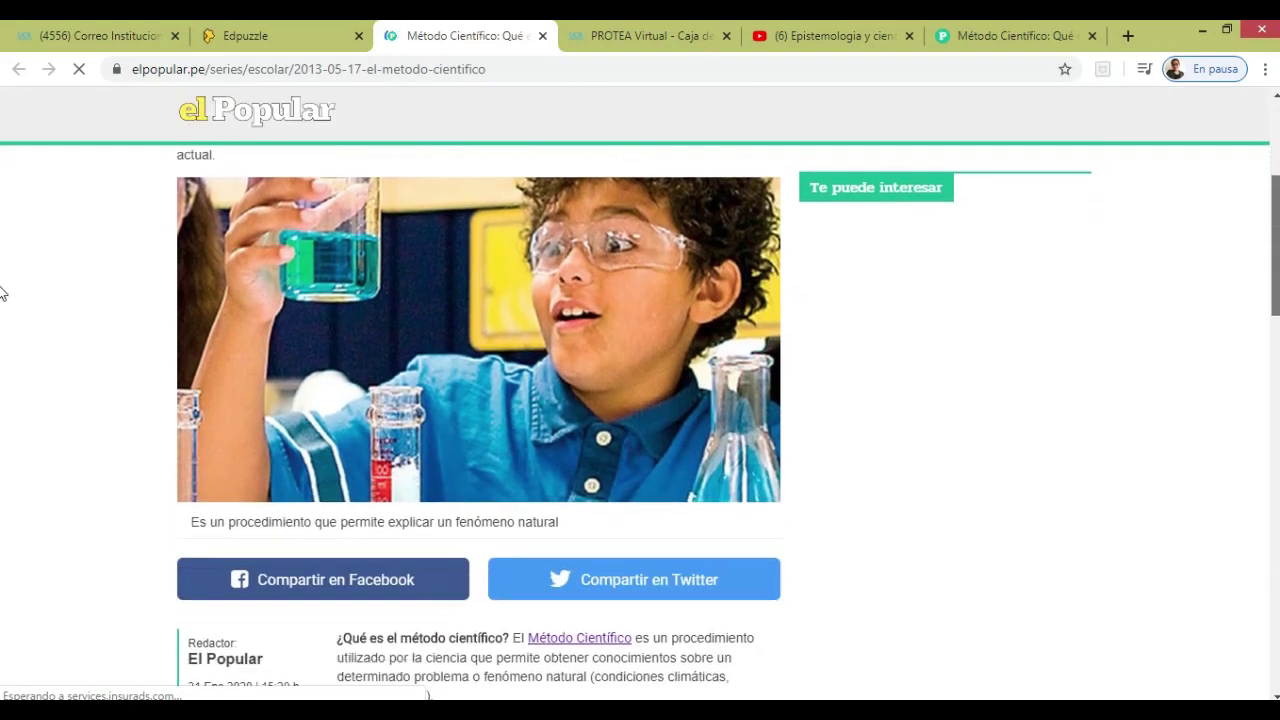
{"action": "scroll", "coordinate": [1, 350], "scroll_direction": "down", "scroll_amount": 7}
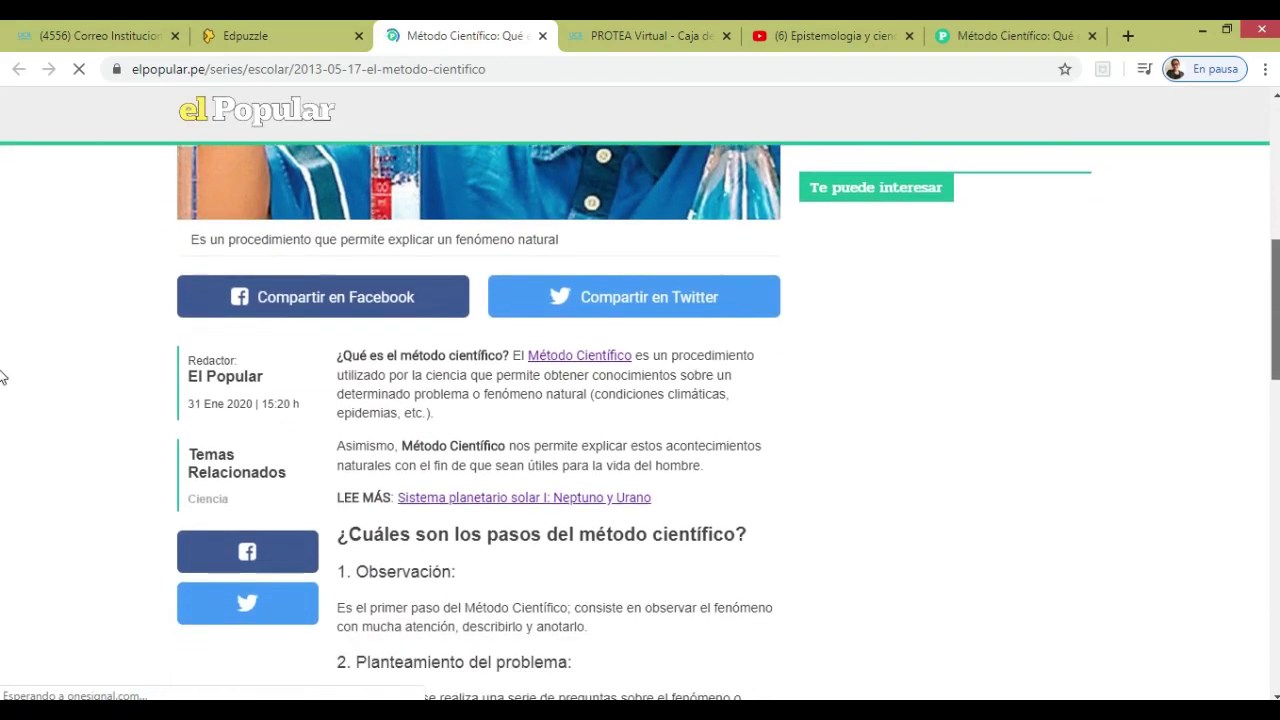
{"action": "scroll", "coordinate": [1, 503], "scroll_direction": "down", "scroll_amount": 2}
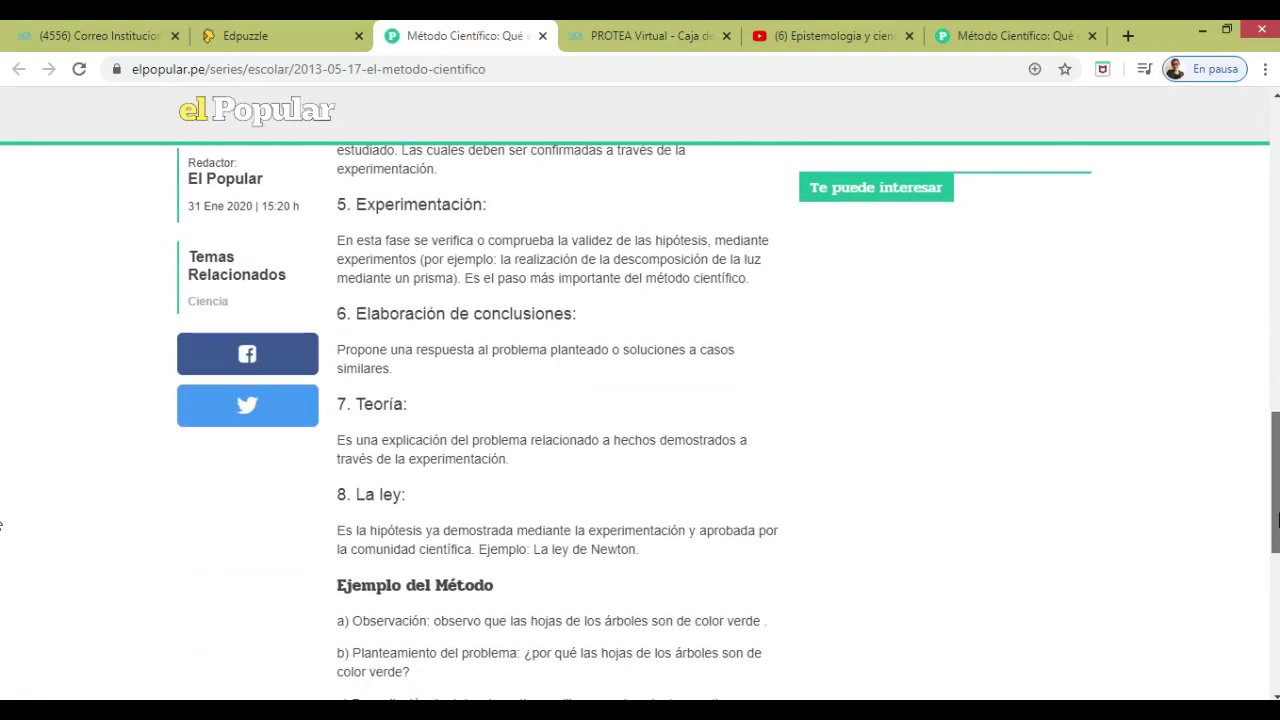
{"action": "scroll", "coordinate": [1, 483], "scroll_direction": "up", "scroll_amount": 8}
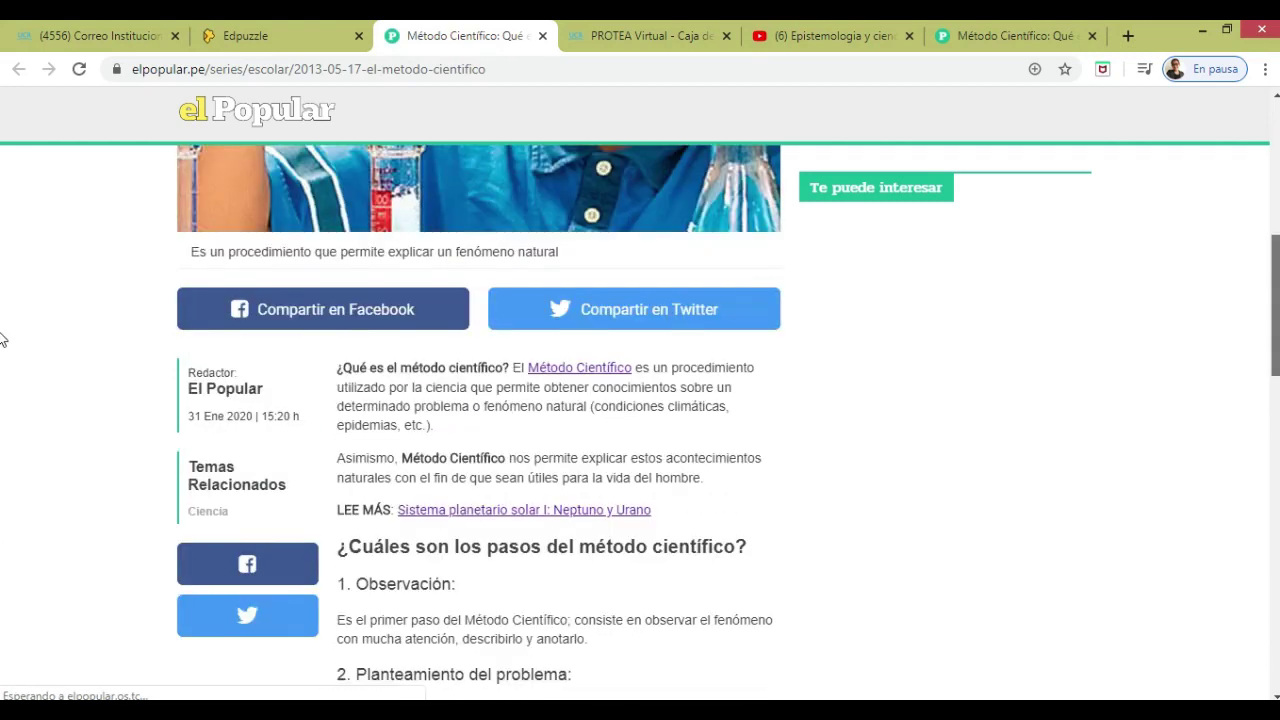
{"action": "key", "text": "ctrl+shift+Tab"}
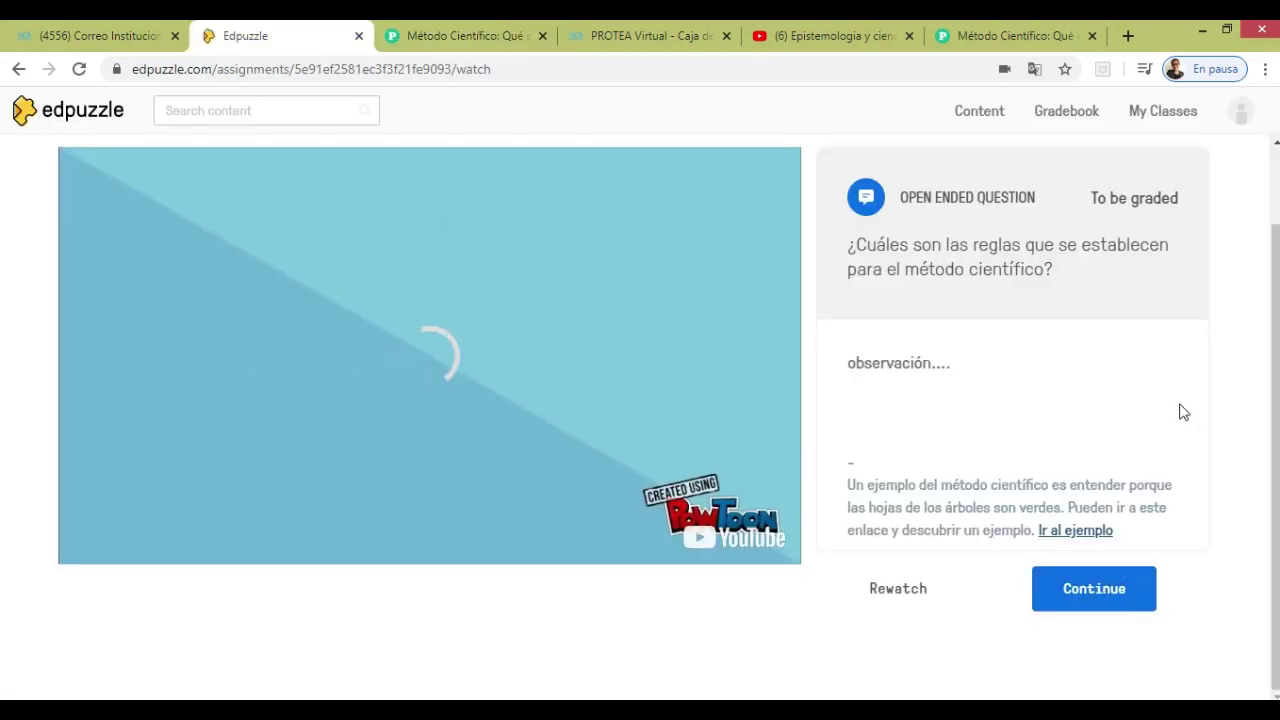
Continue the video and pause it at 01:51, and open the "Epistemologia y ciencia." assignment's student progress from the Prácticas class
{"action": "left_click", "coordinate": [1091, 590]}
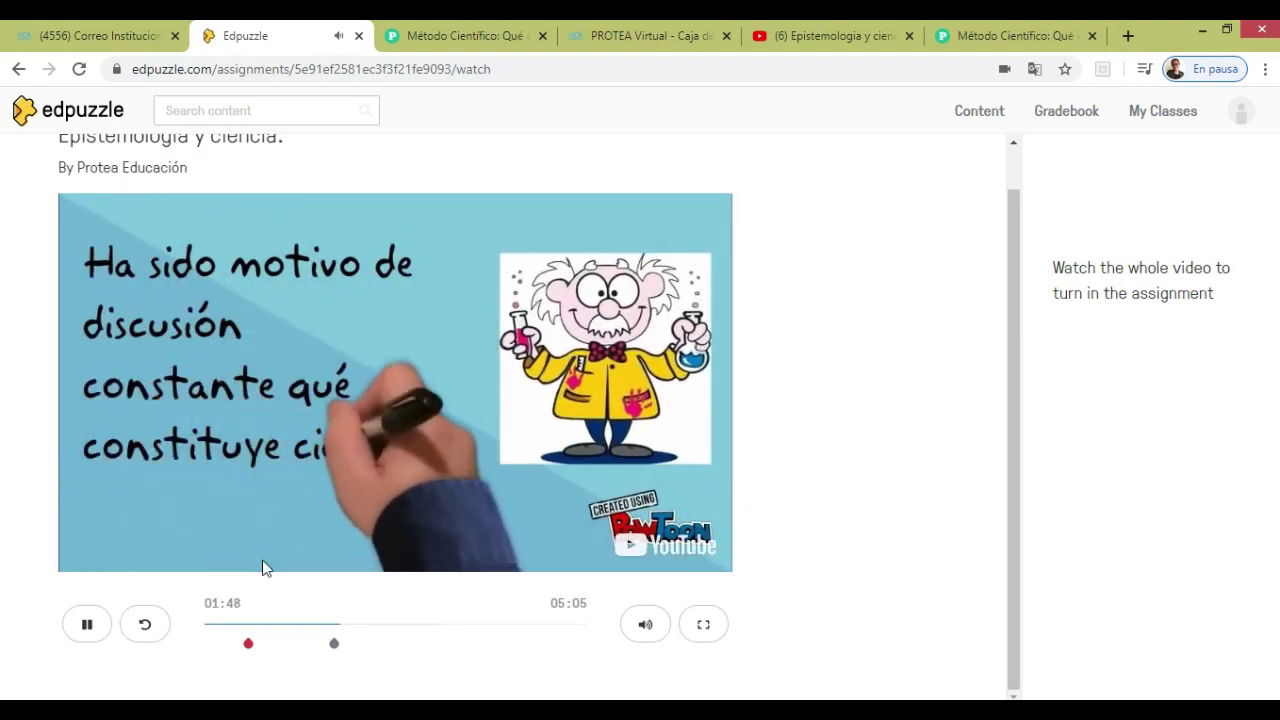
{"action": "left_click", "coordinate": [87, 626]}
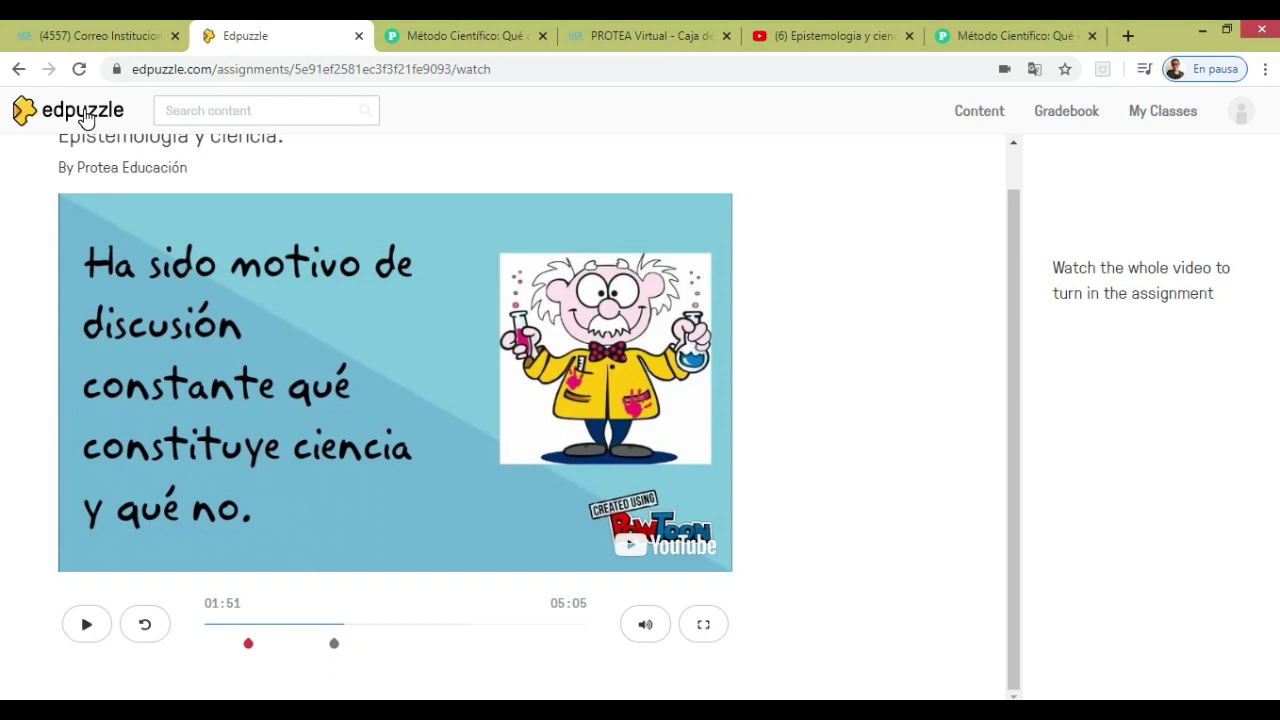
{"action": "left_click", "coordinate": [86, 118]}
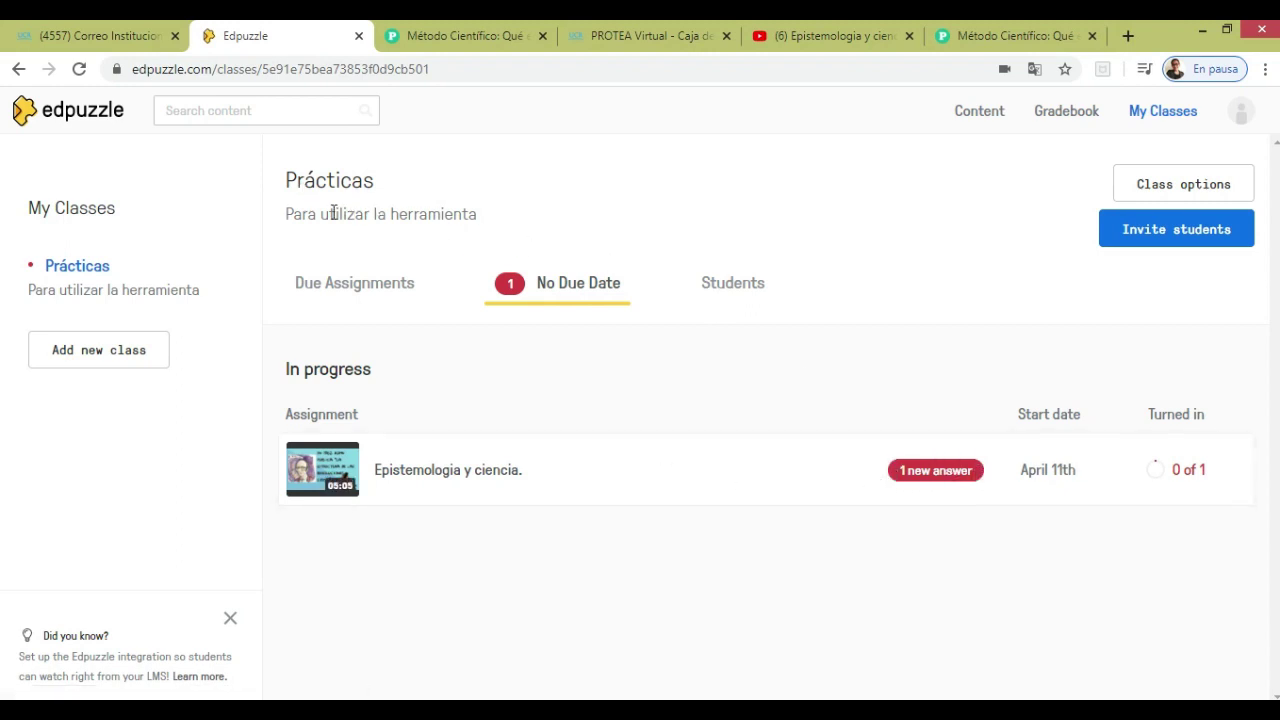
{"action": "left_click", "coordinate": [361, 479]}
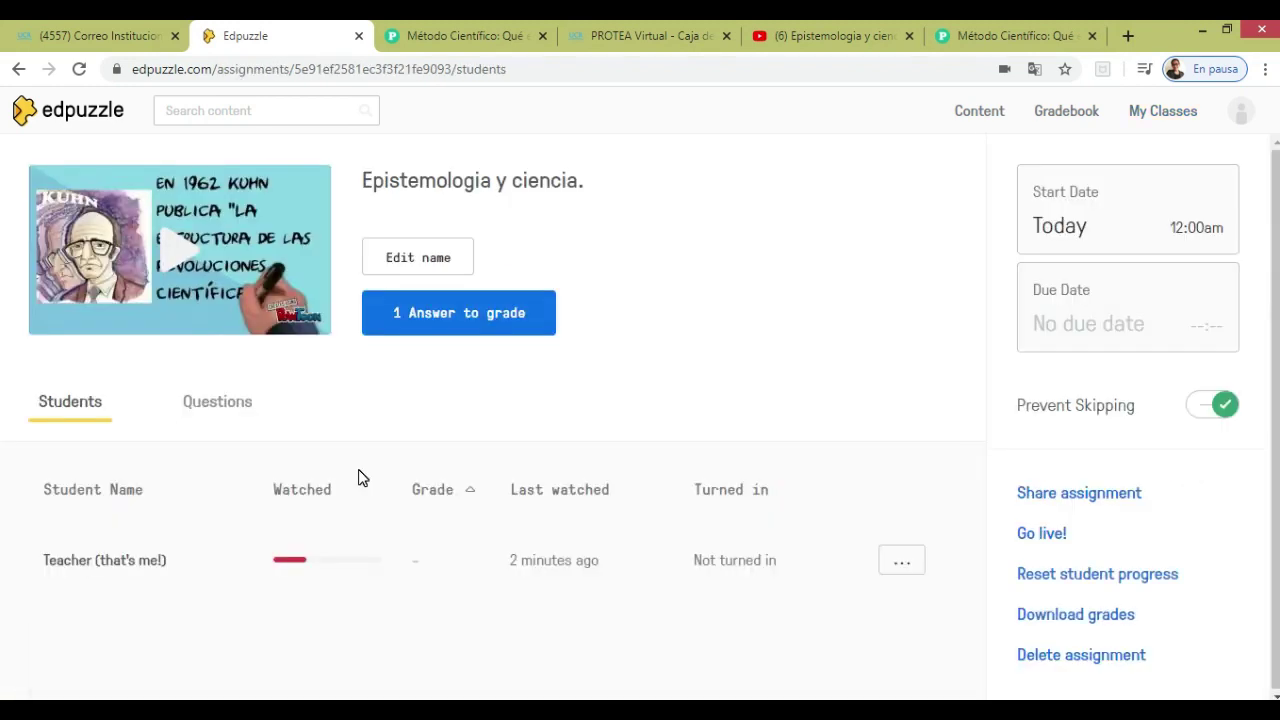
{"action": "mouse_move", "coordinate": [251, 574]}
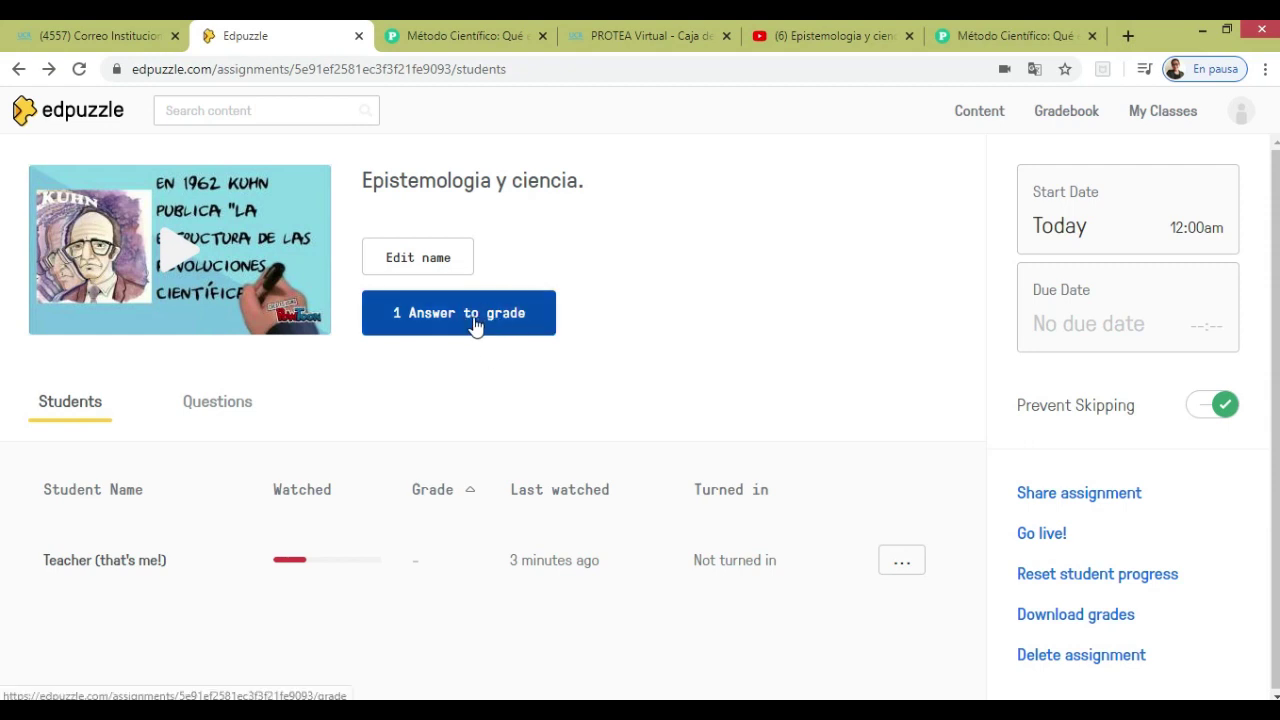
Open the pending answer for grading and add the comment "muy bien!" to it
{"action": "left_click", "coordinate": [466, 323]}
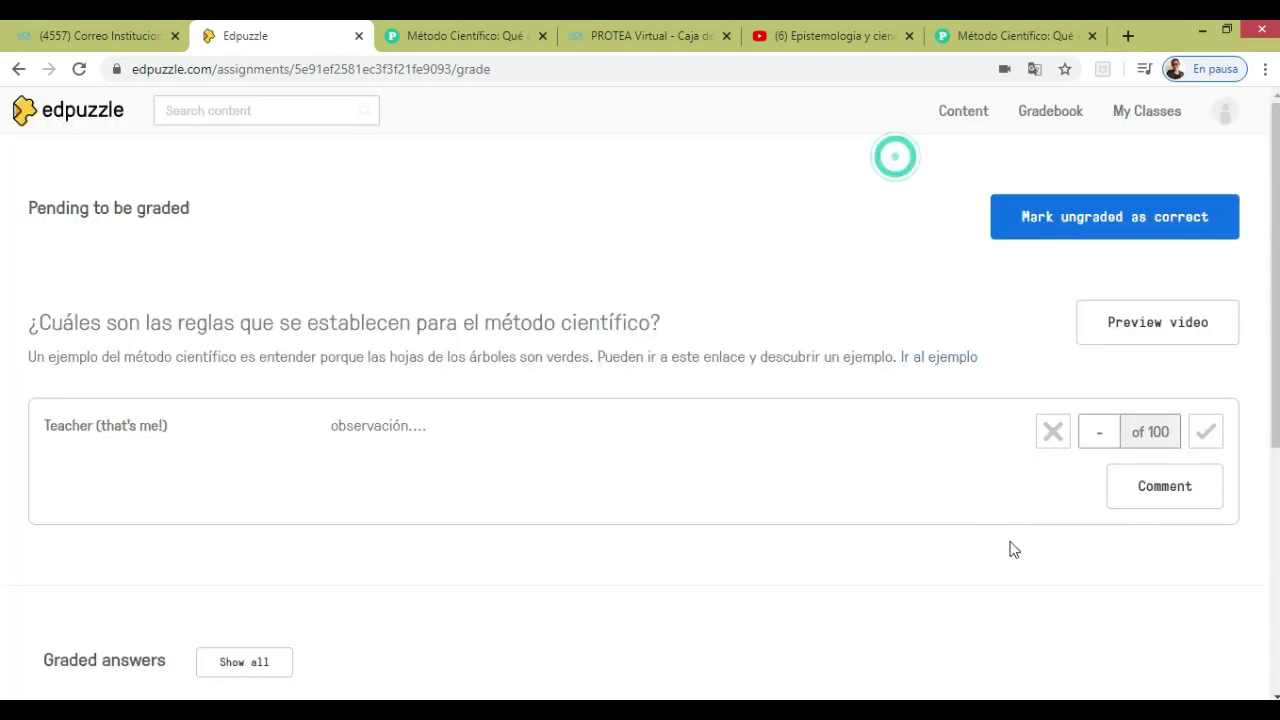
{"action": "left_click", "coordinate": [1178, 488]}
{"action": "type", "text": "muy bien!"}
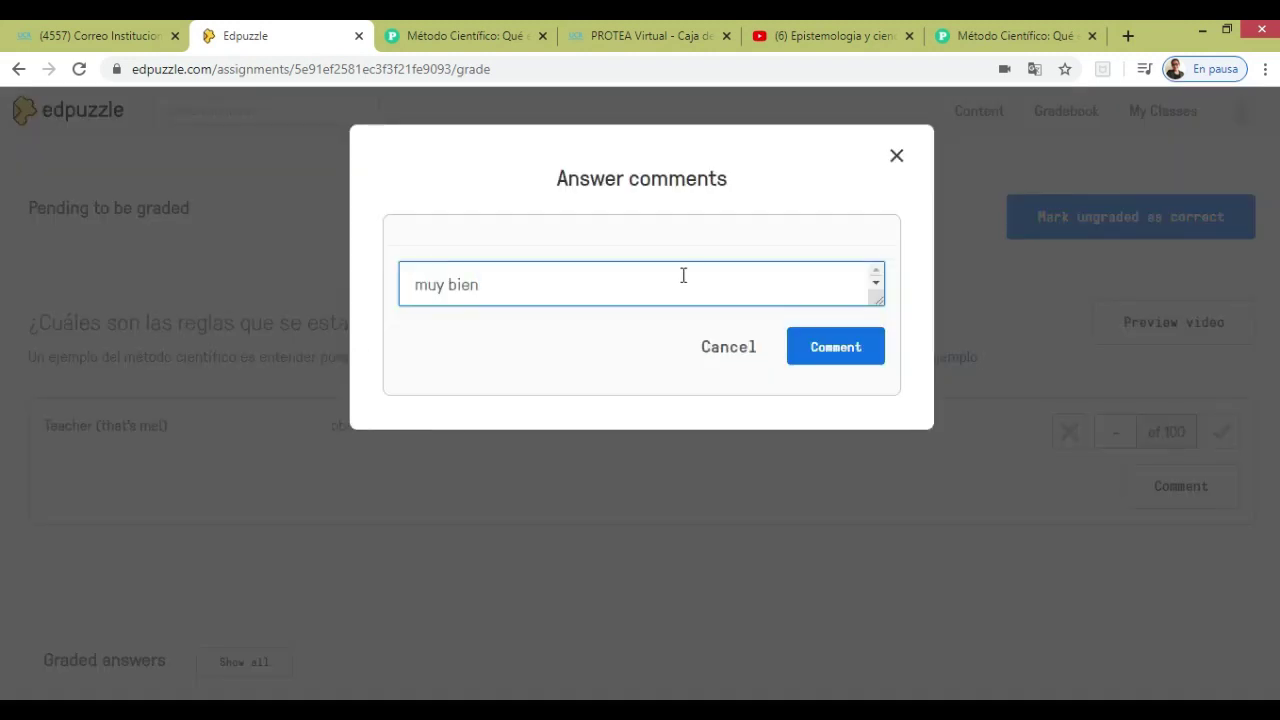
{"action": "left_click", "coordinate": [845, 367]}
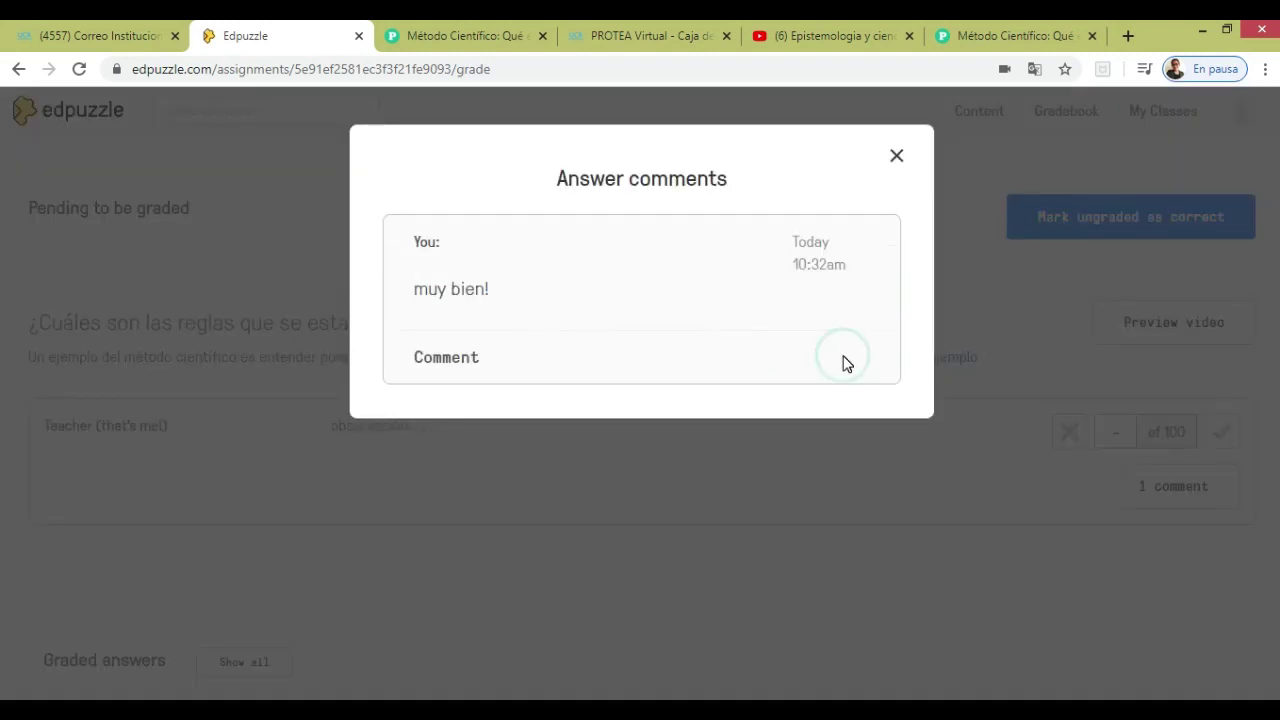
{"action": "left_click", "coordinate": [897, 157]}
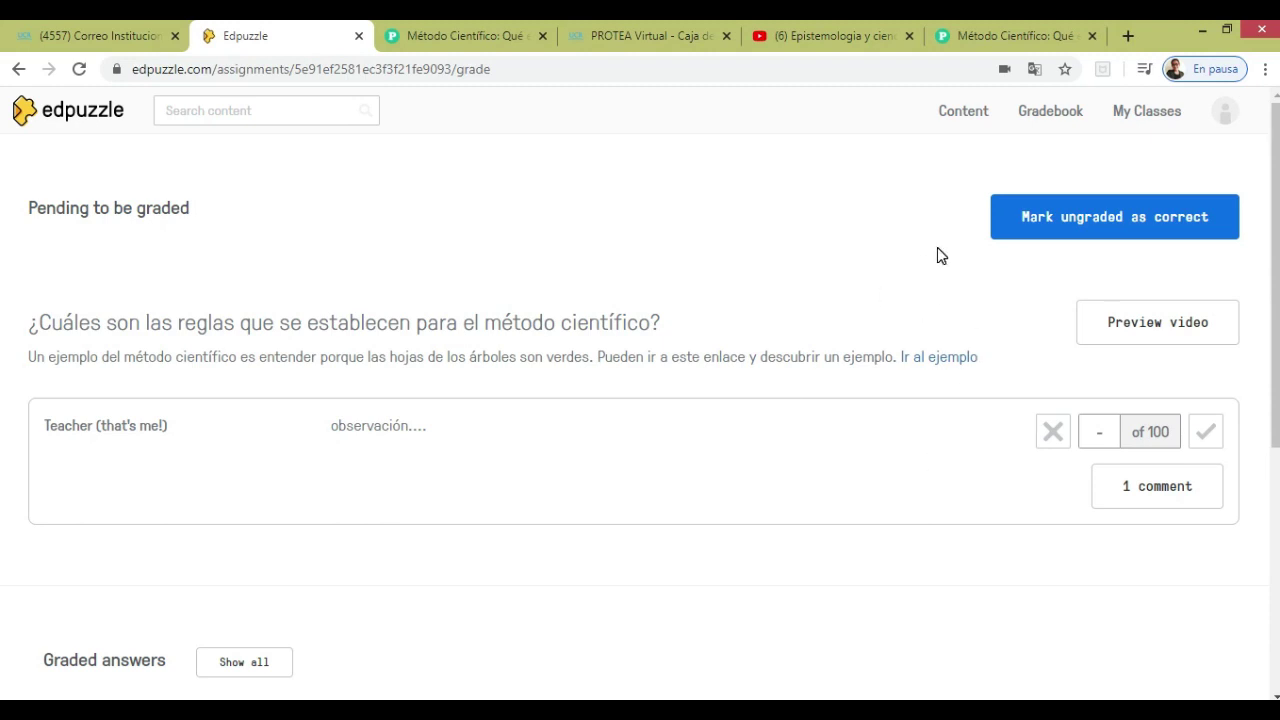
Mark the ungraded answer as correct and show all graded answers
{"action": "left_click", "coordinate": [1100, 226]}
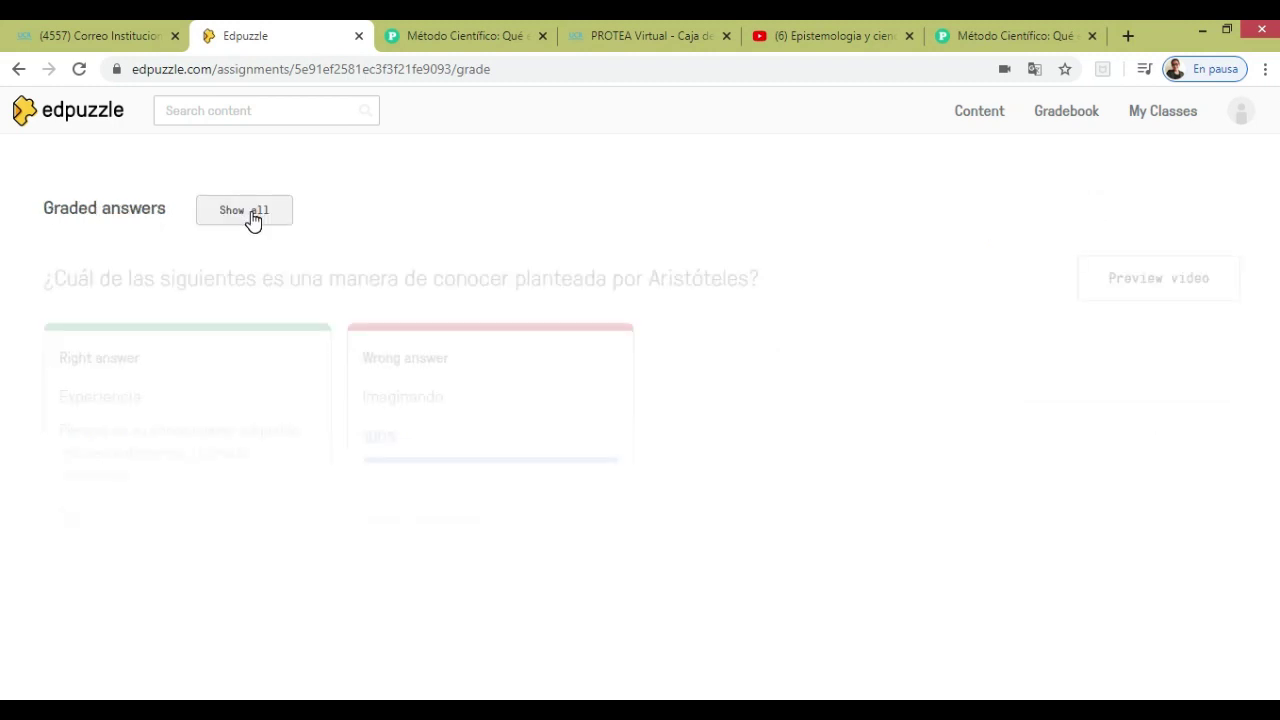
{"action": "left_click", "coordinate": [252, 220]}
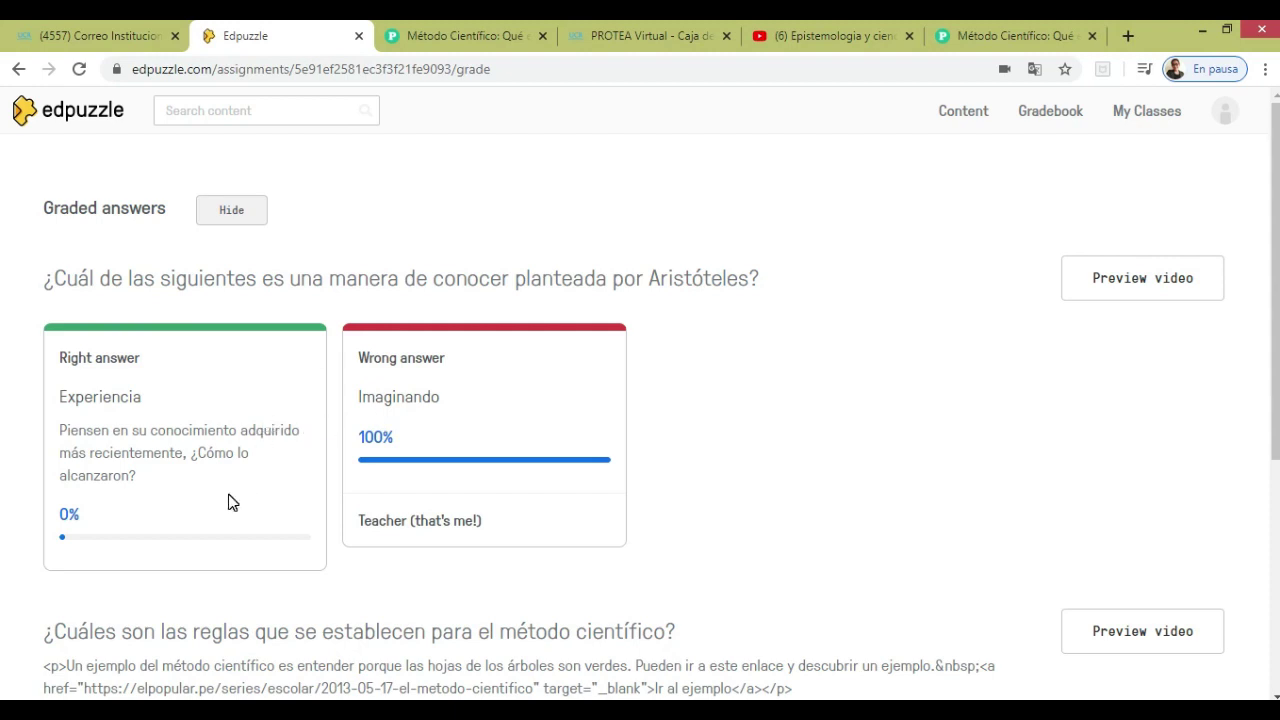
Review the graded answers to both the Aristóteles and the método científico questions, and collapse the graded answers section
{"action": "scroll", "coordinate": [491, 457], "scroll_direction": "down", "scroll_amount": 3}
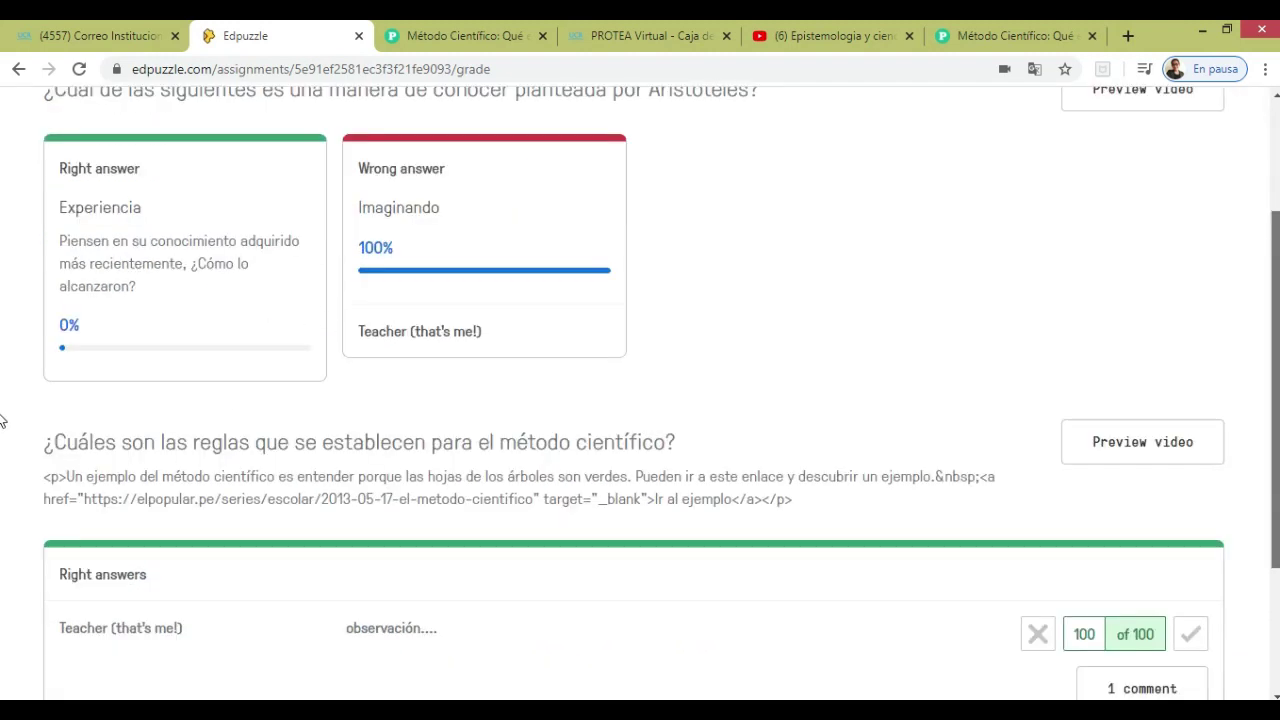
{"action": "scroll", "coordinate": [2, 400], "scroll_direction": "up", "scroll_amount": 1}
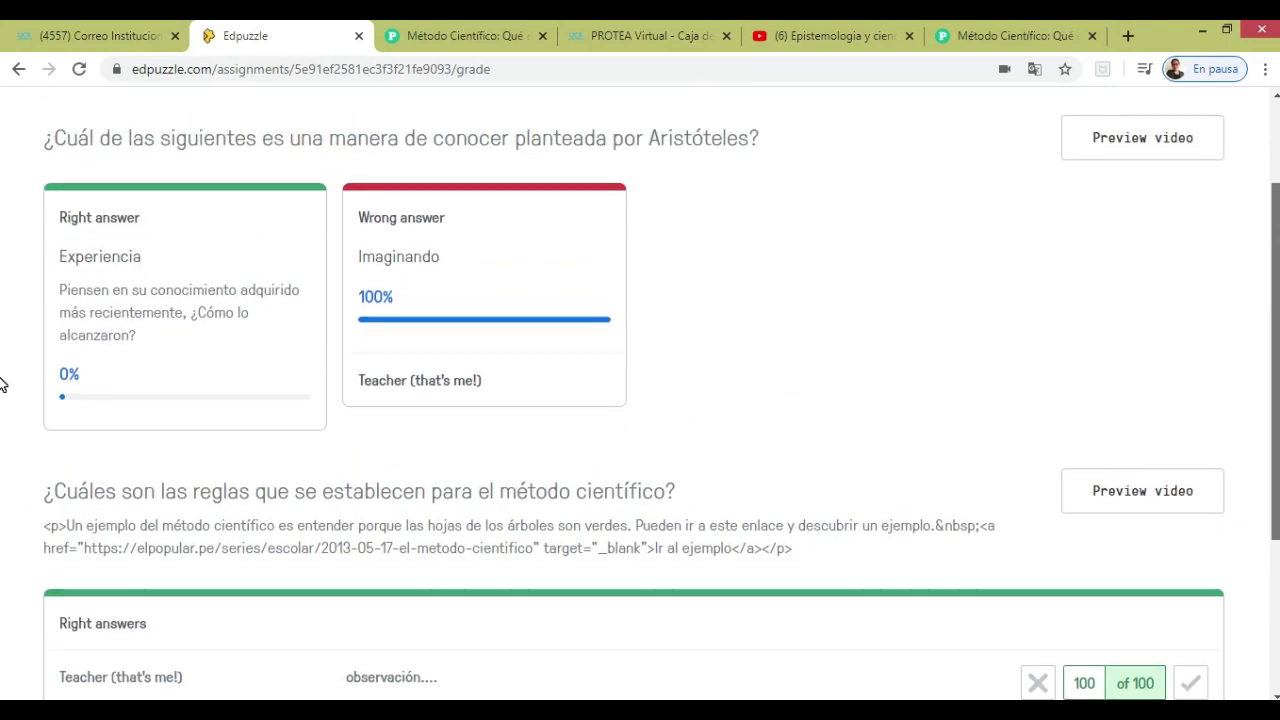
{"action": "scroll", "coordinate": [2, 385], "scroll_direction": "down", "scroll_amount": 2}
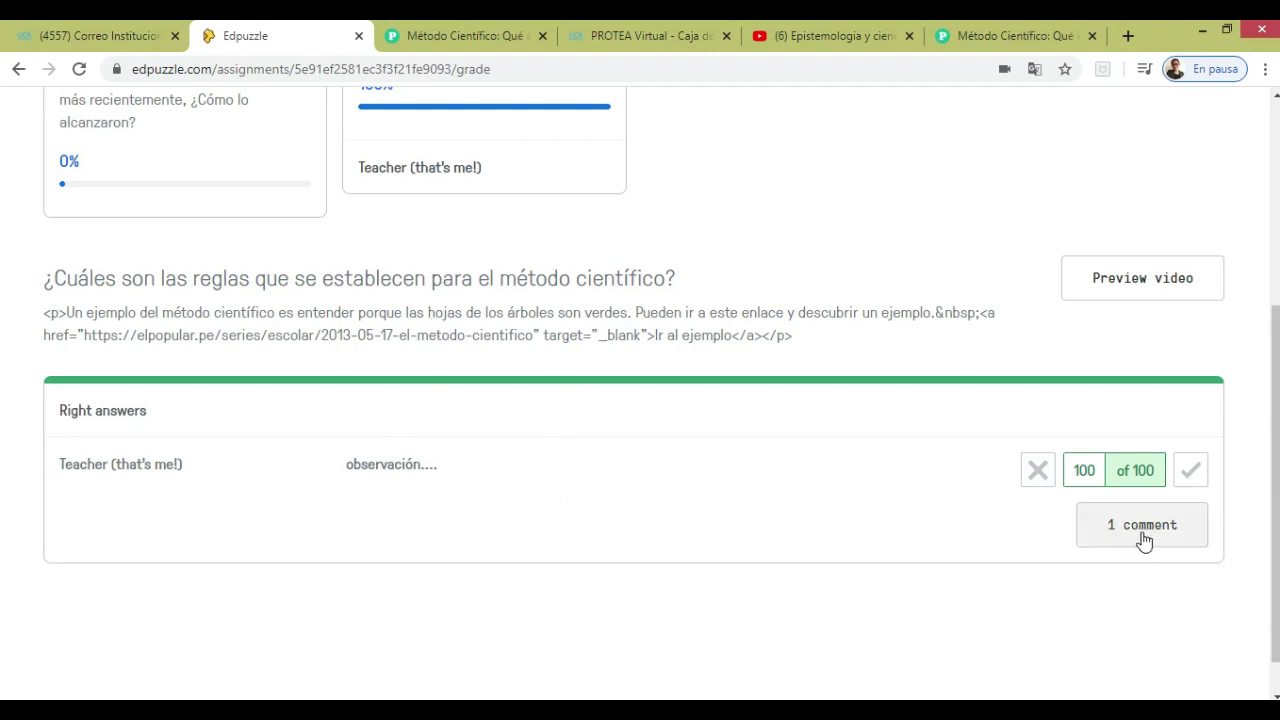
{"action": "scroll", "coordinate": [234, 214], "scroll_direction": "up", "scroll_amount": 3}
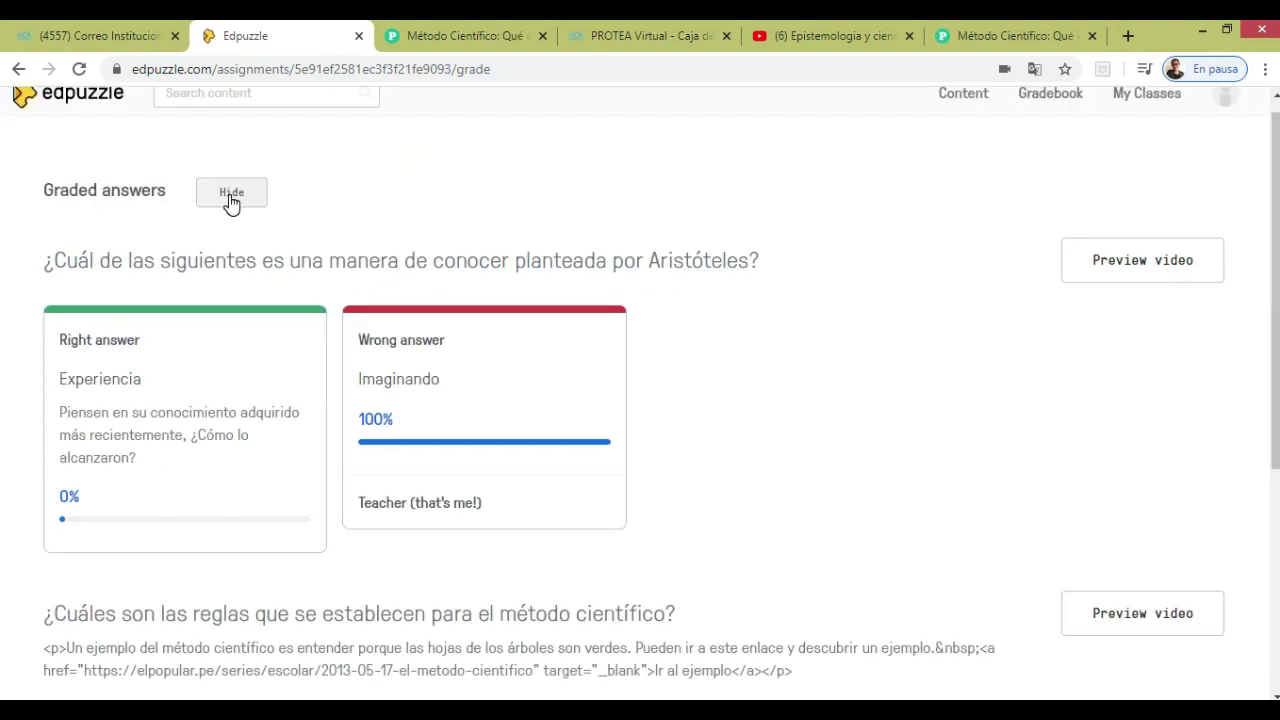
{"action": "left_click", "coordinate": [229, 198]}
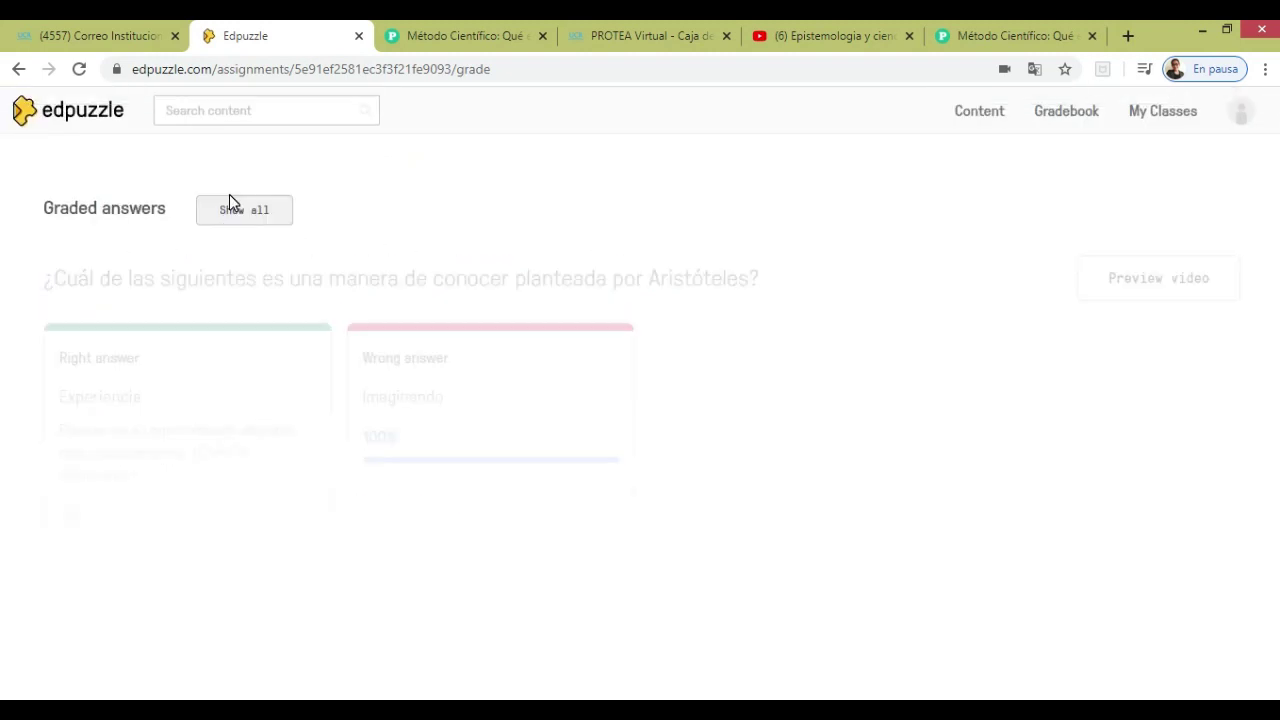
Start inviting students to the Prácticas class and declare that parental consent is not required by local laws
{"action": "left_click", "coordinate": [1173, 118]}
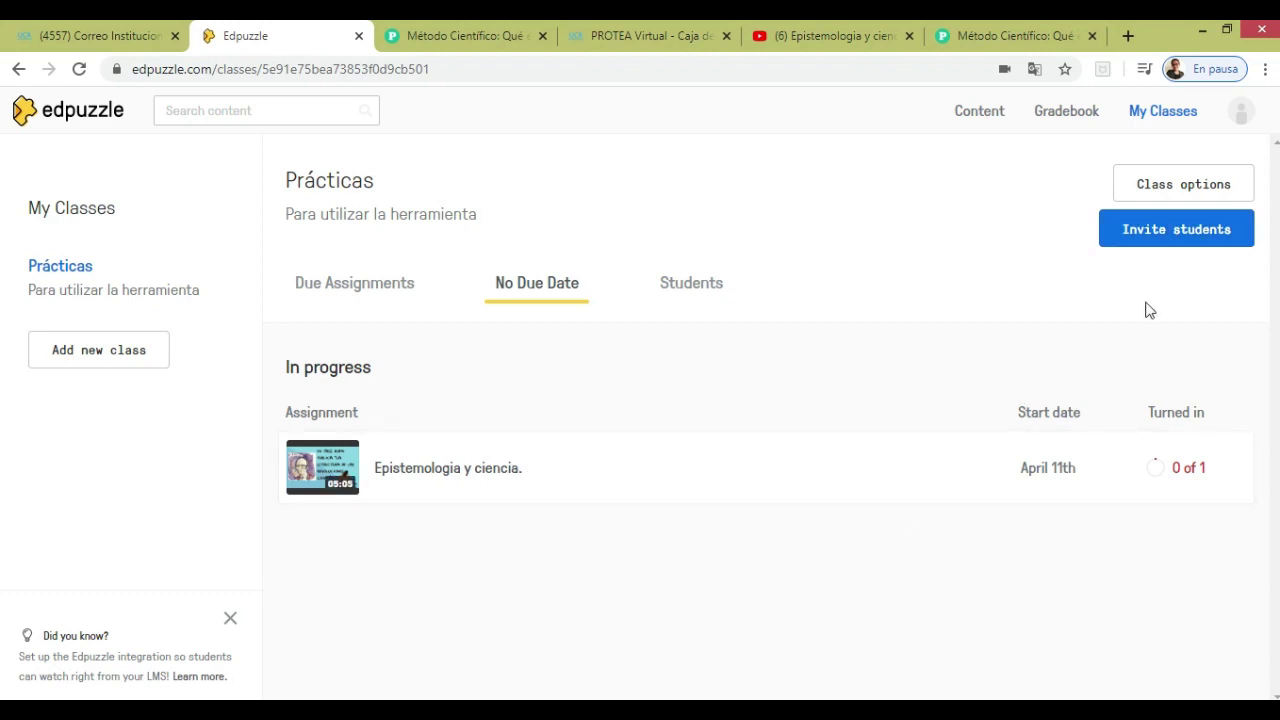
{"action": "left_click", "coordinate": [1160, 241]}
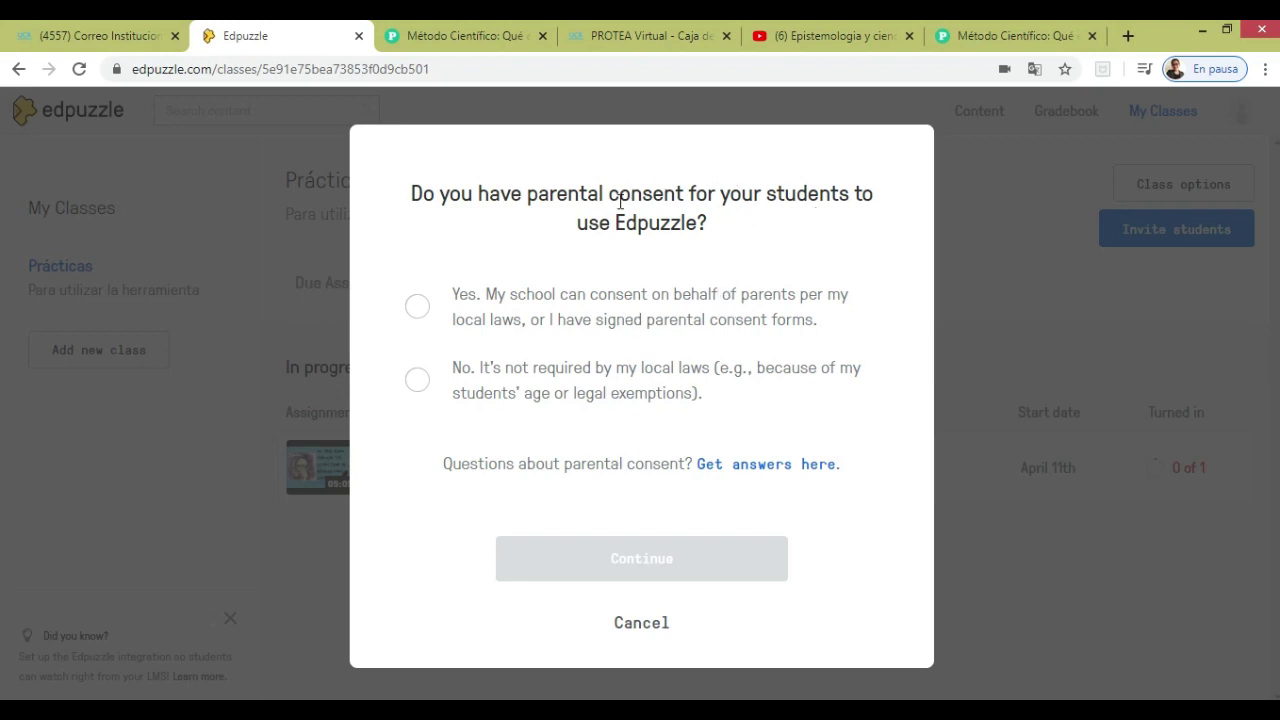
{"action": "left_click", "coordinate": [418, 382]}
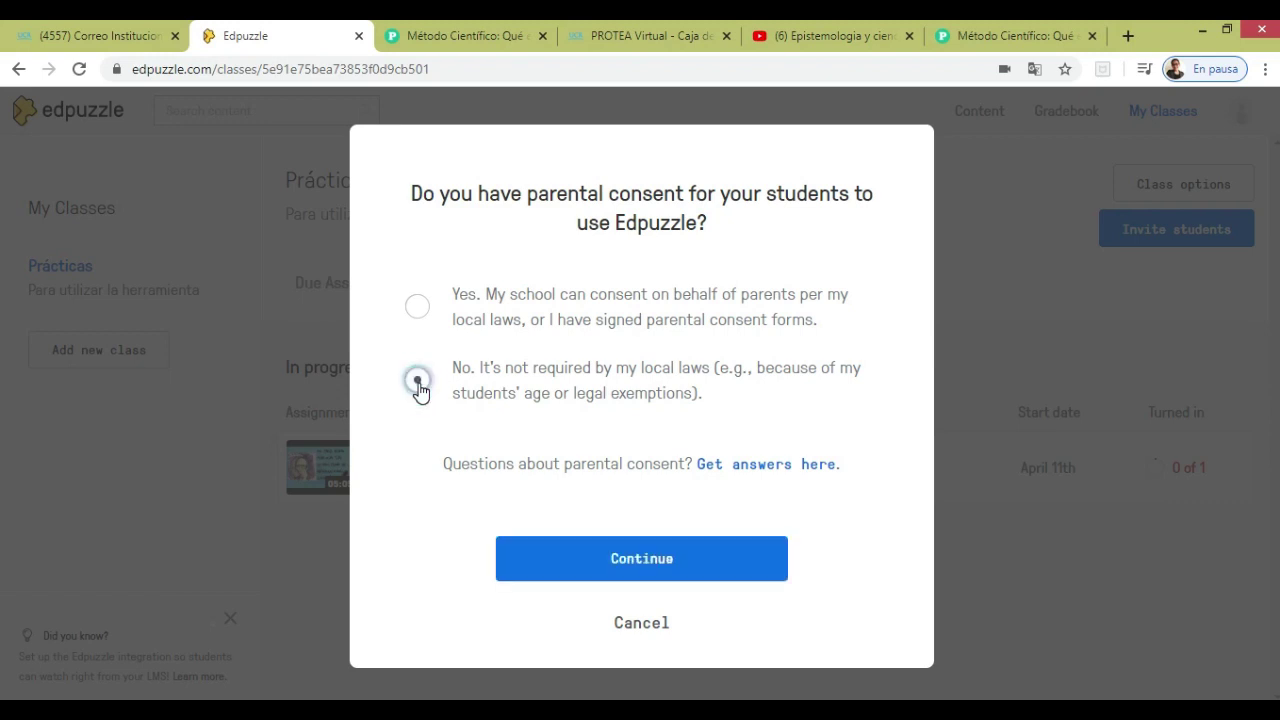
{"action": "left_click", "coordinate": [632, 572]}
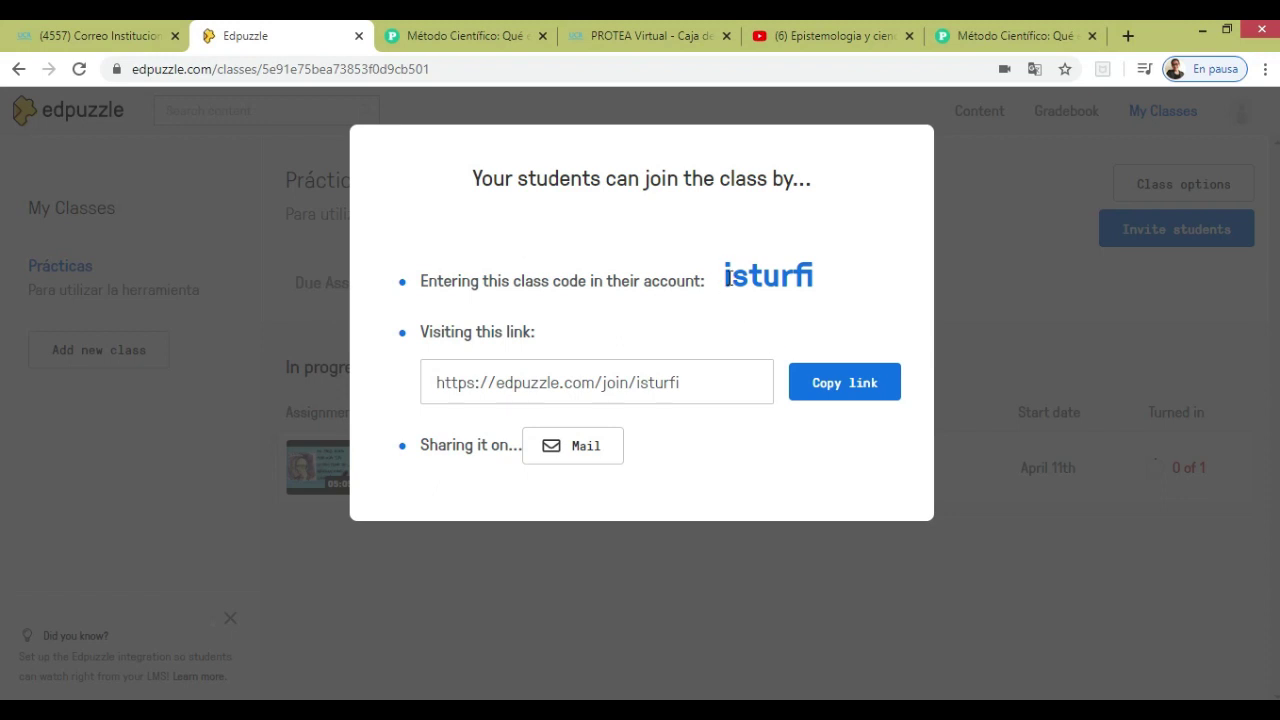
Highlight the class code, copy the class join link, try the mail sharing option and close the invitation dialog
{"action": "double_click", "coordinate": [814, 275]}
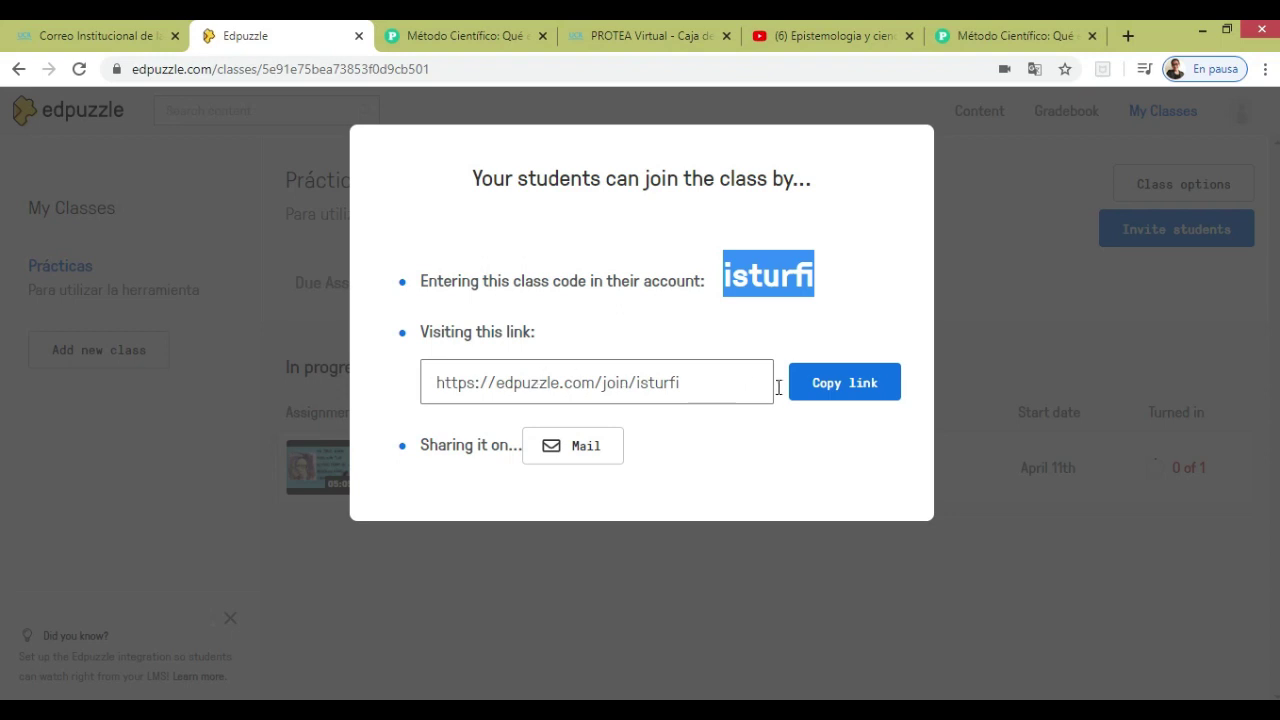
{"action": "left_click", "coordinate": [818, 397]}
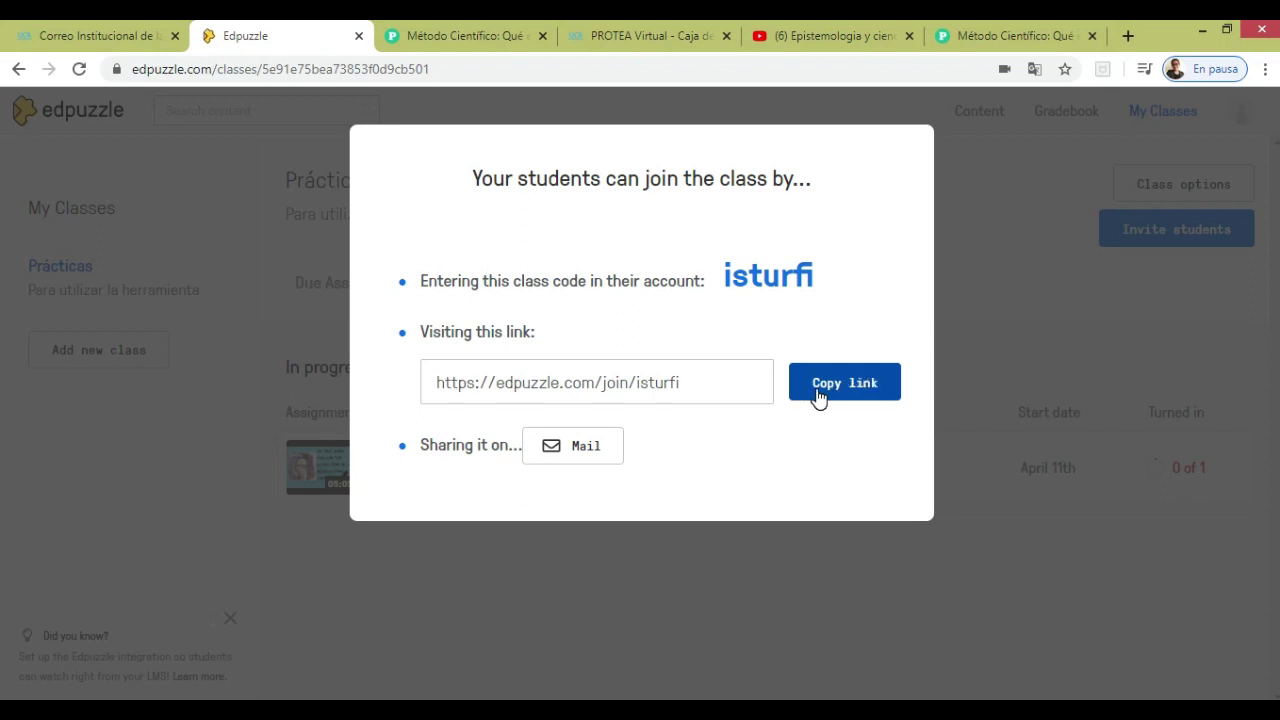
{"action": "left_click", "coordinate": [820, 396]}
{"action": "left_click", "coordinate": [578, 455]}
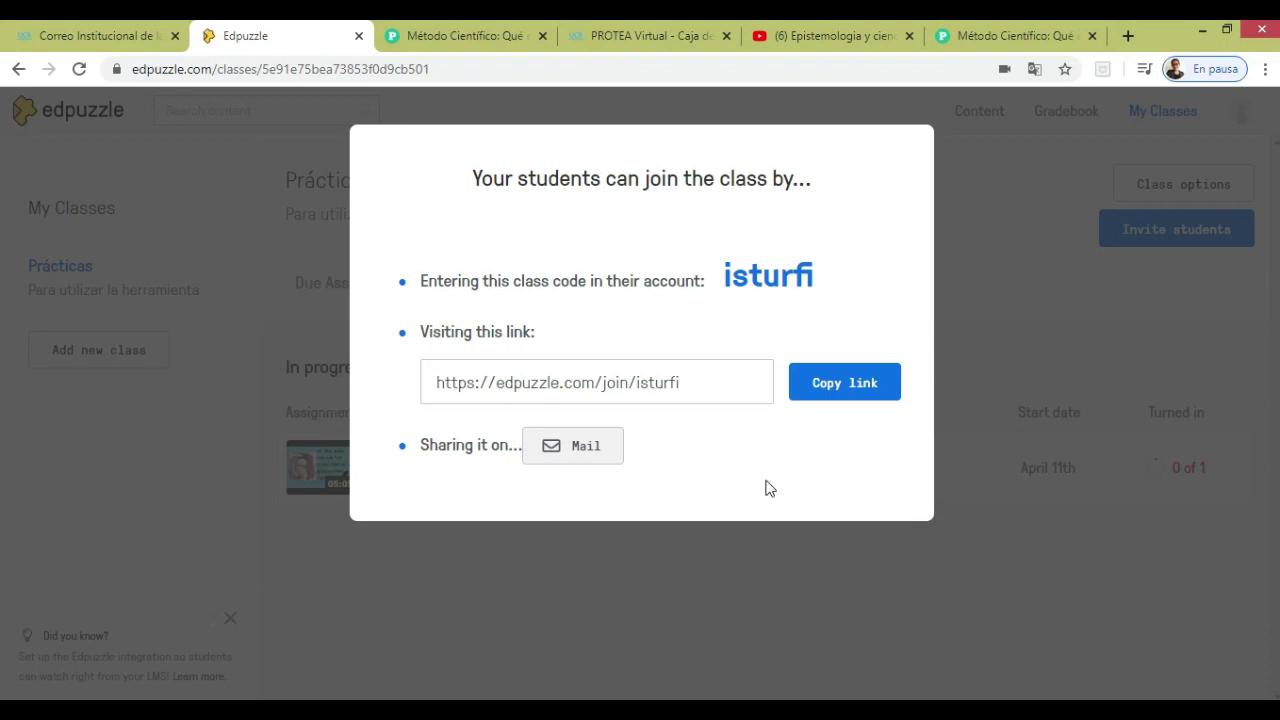
{"action": "left_click", "coordinate": [942, 598]}
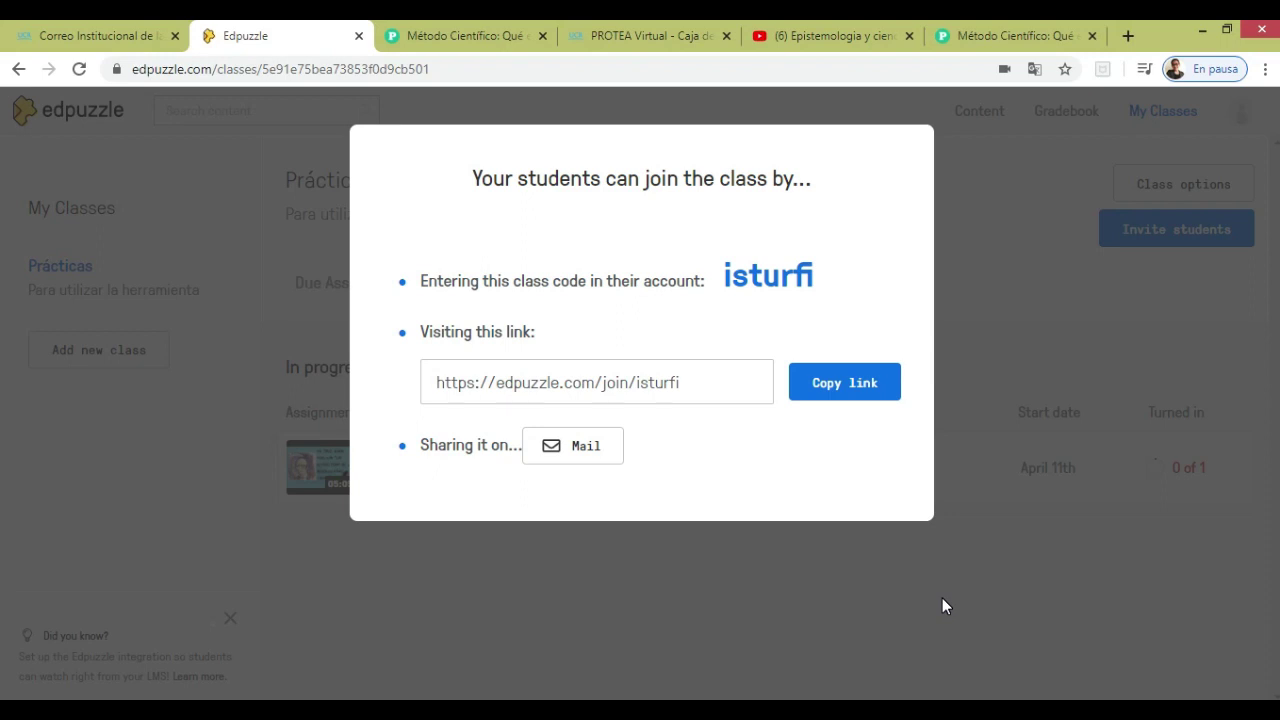
{"action": "left_click", "coordinate": [942, 598]}
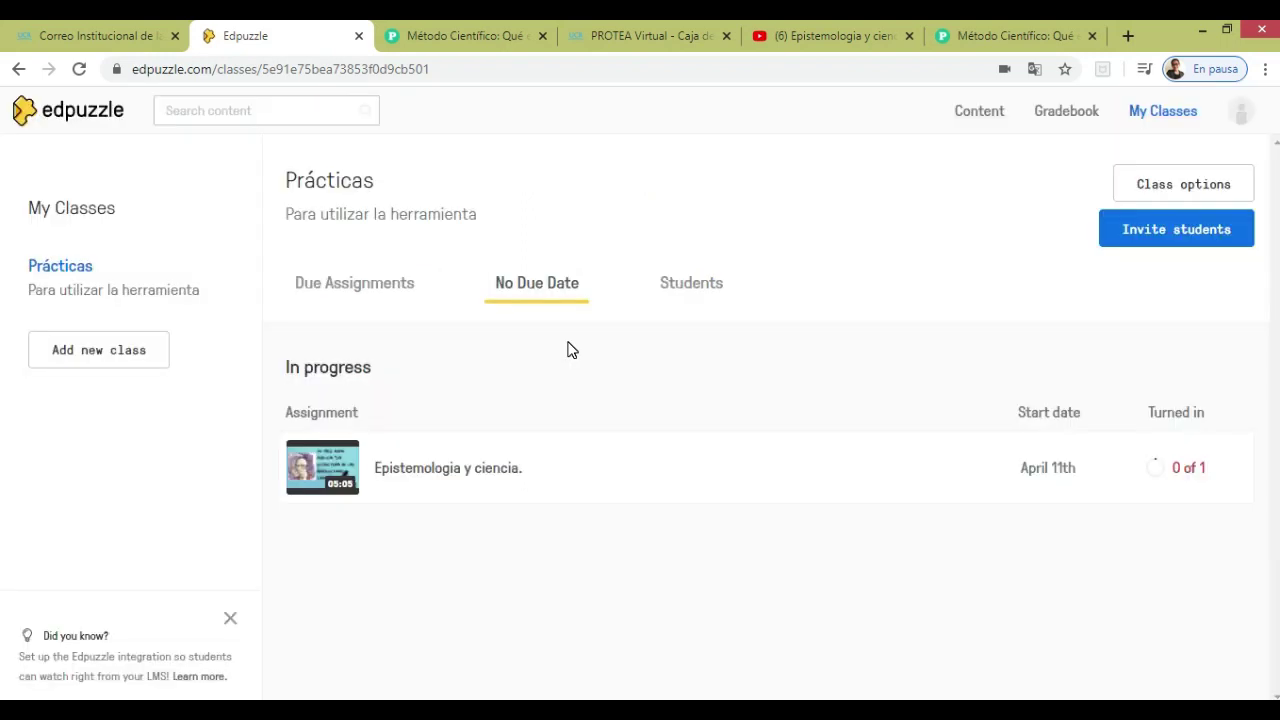